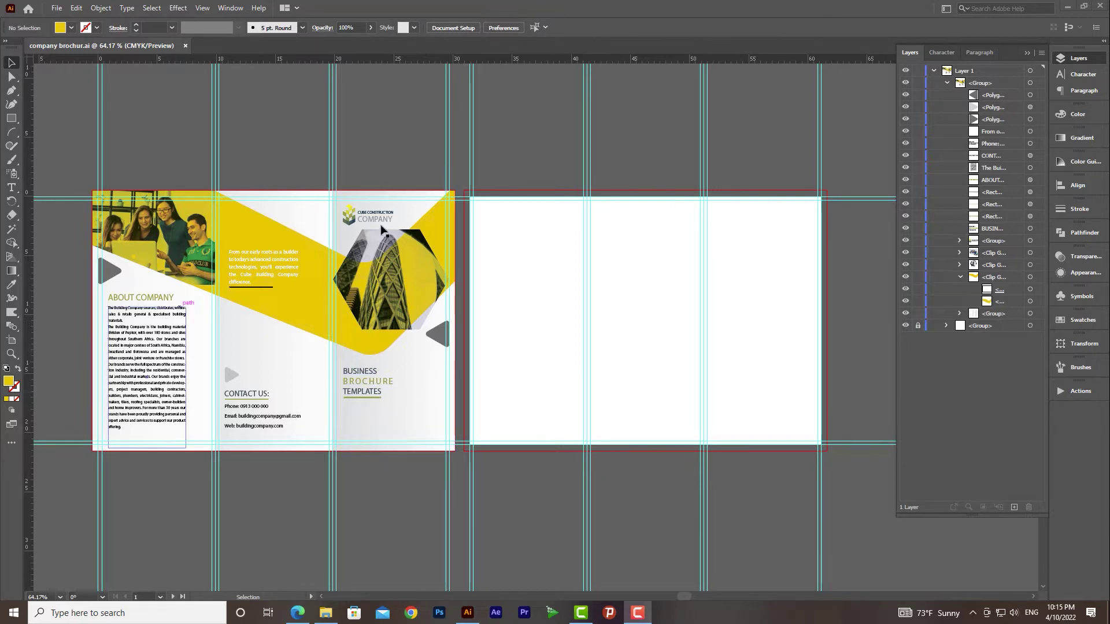
Copy the gradient background group, paste it in front, and move the copy to the top of Layer 1.
left_click(960, 277)
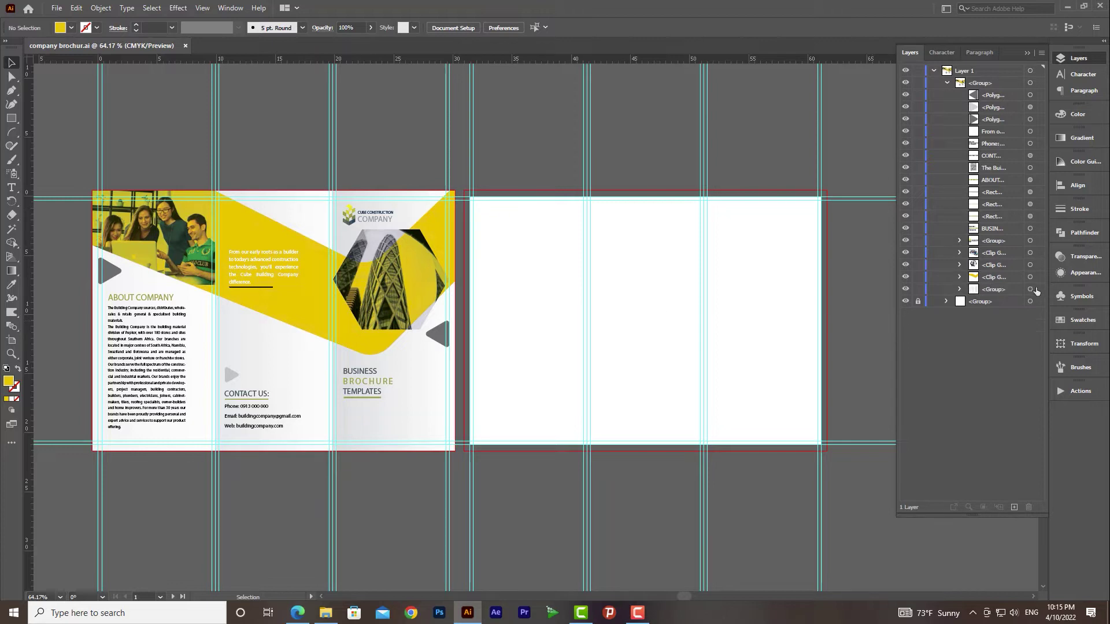
left_click(1014, 289)
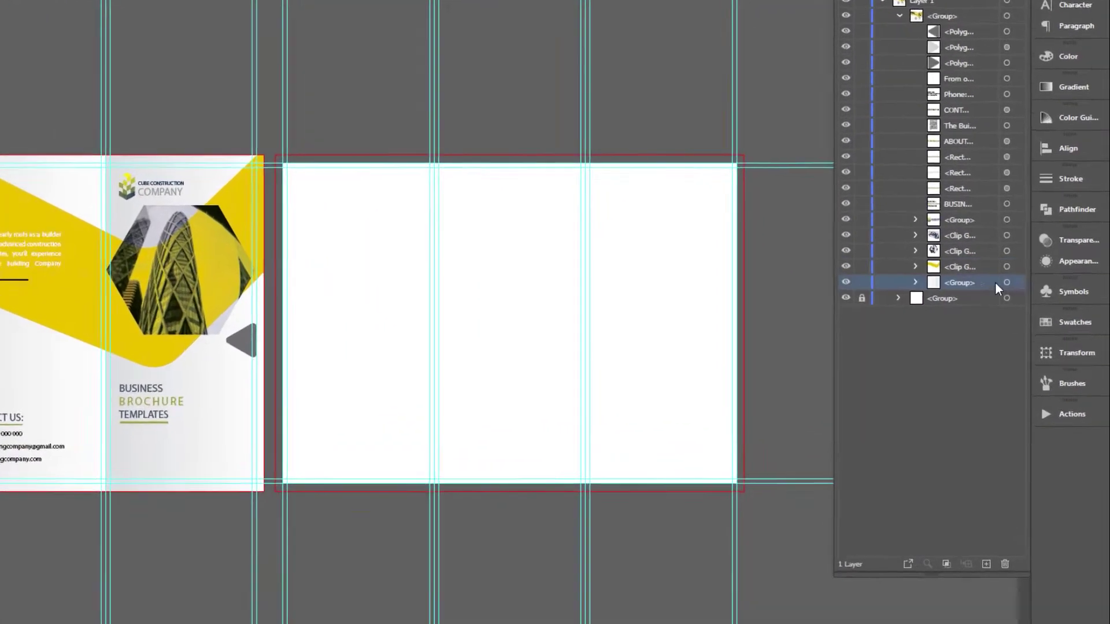
left_click(1019, 283)
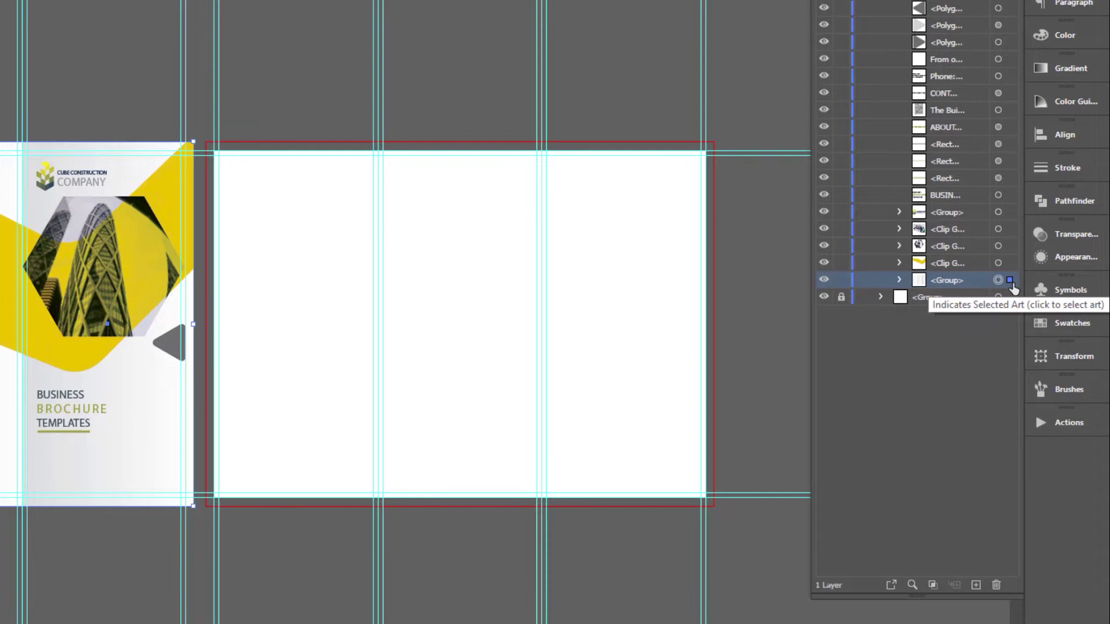
key("ctrl+c")
key("ctrl+f")
left_click_drag(976, 269, 965, 7)
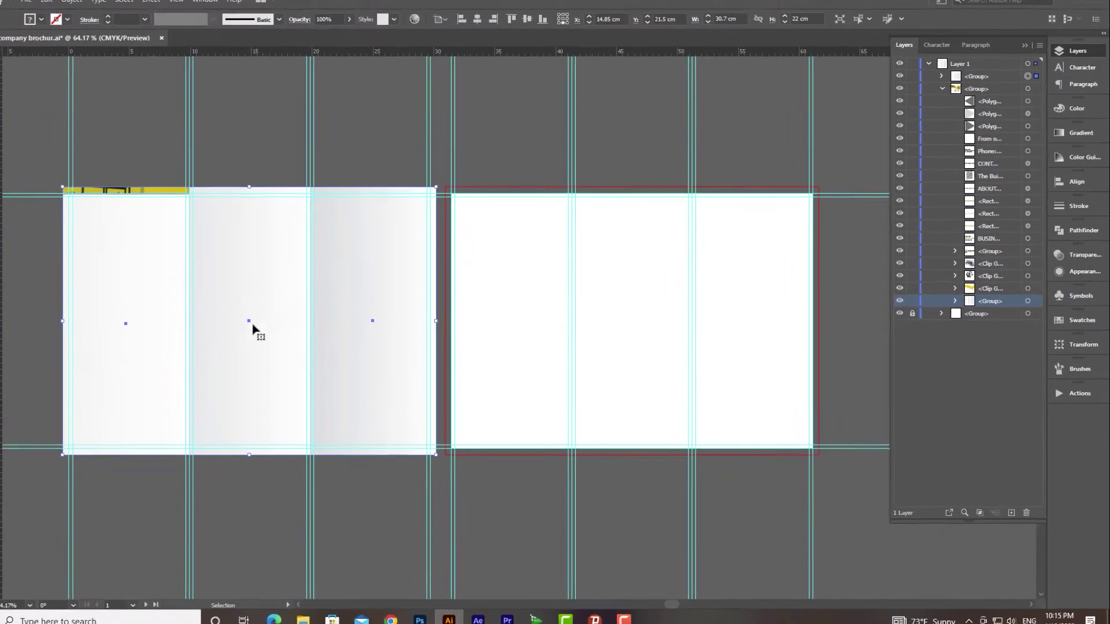
Move the copied background onto the second artboard and extend its first panel's upper edge to the bleed line.
left_click_drag(56, 323, 417, 342)
left_click_drag(564, 335, 642, 323)
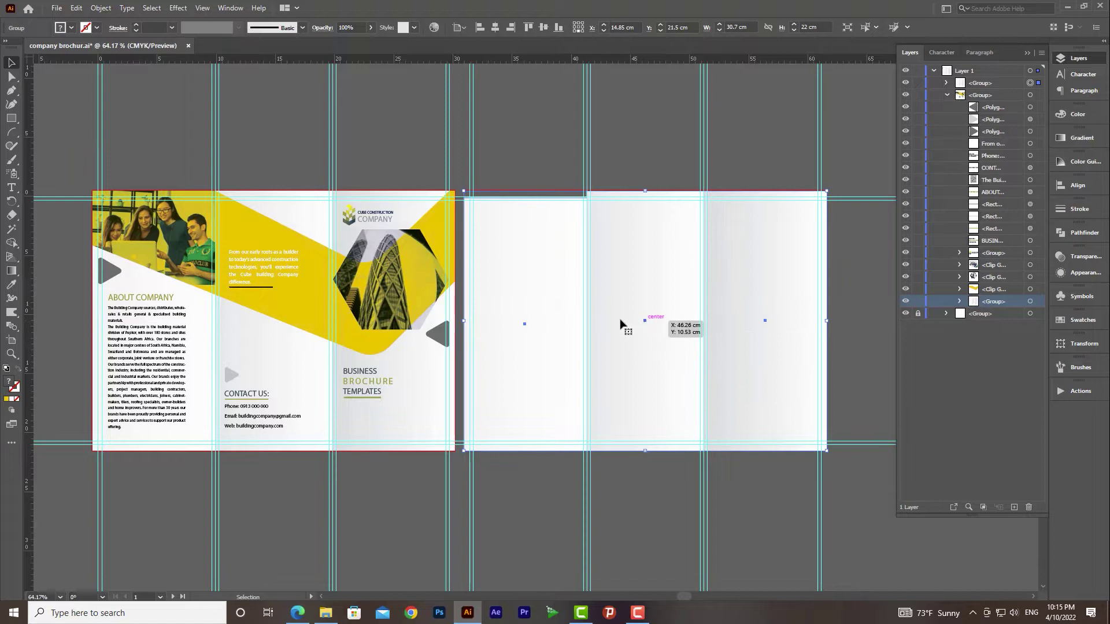
double_click(532, 322)
left_click_drag(526, 198, 526, 191)
left_click(592, 66)
left_click(650, 124)
Hide and show the locked bottom group and its guides to check the second artboard's background.
key("z")
left_click_drag(640, 268, 667, 300)
left_click(12, 62)
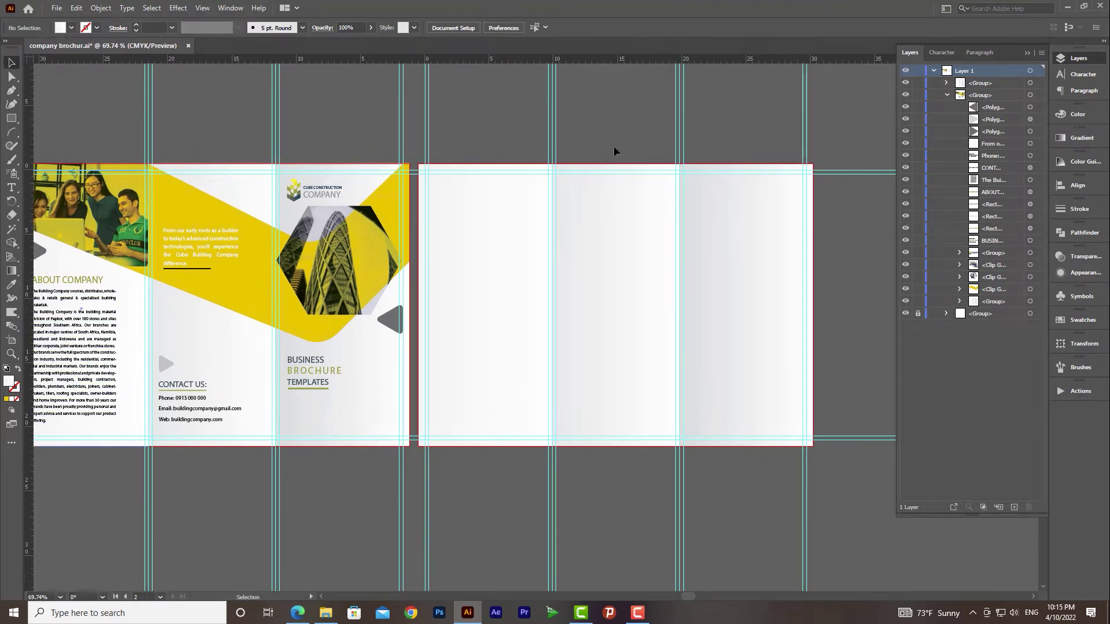
left_click(906, 314)
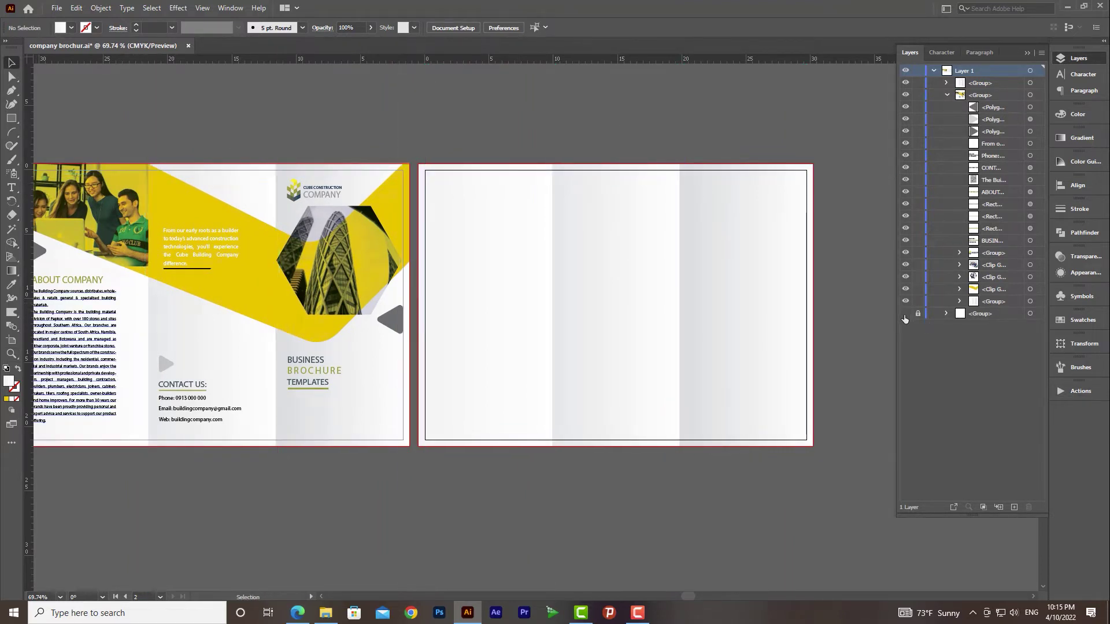
left_click(905, 314)
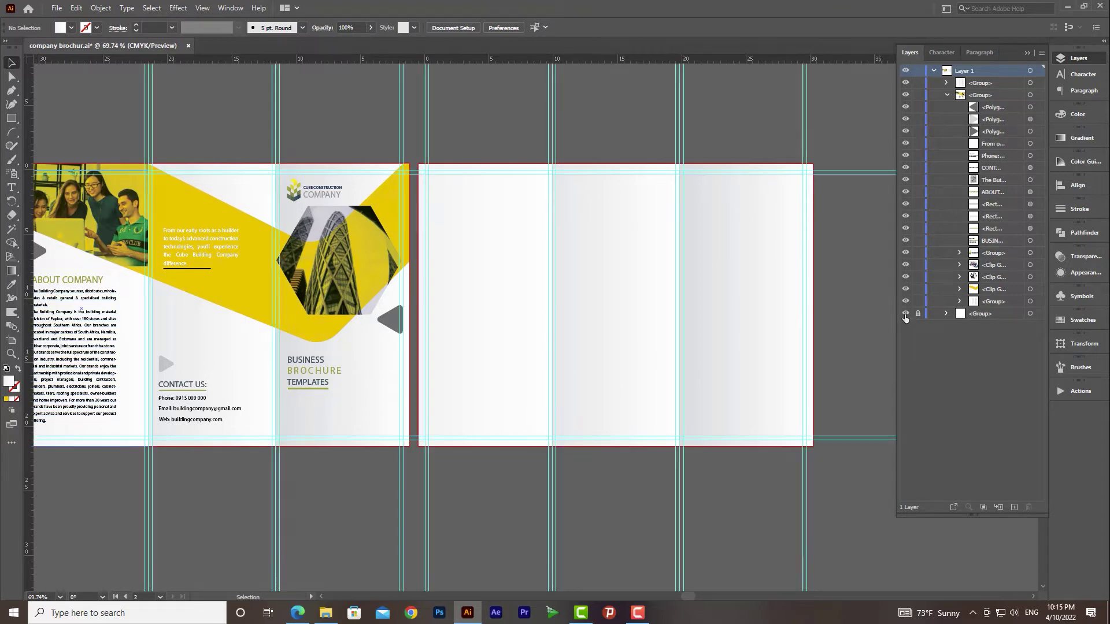
scroll(463, 312, "left", 2)
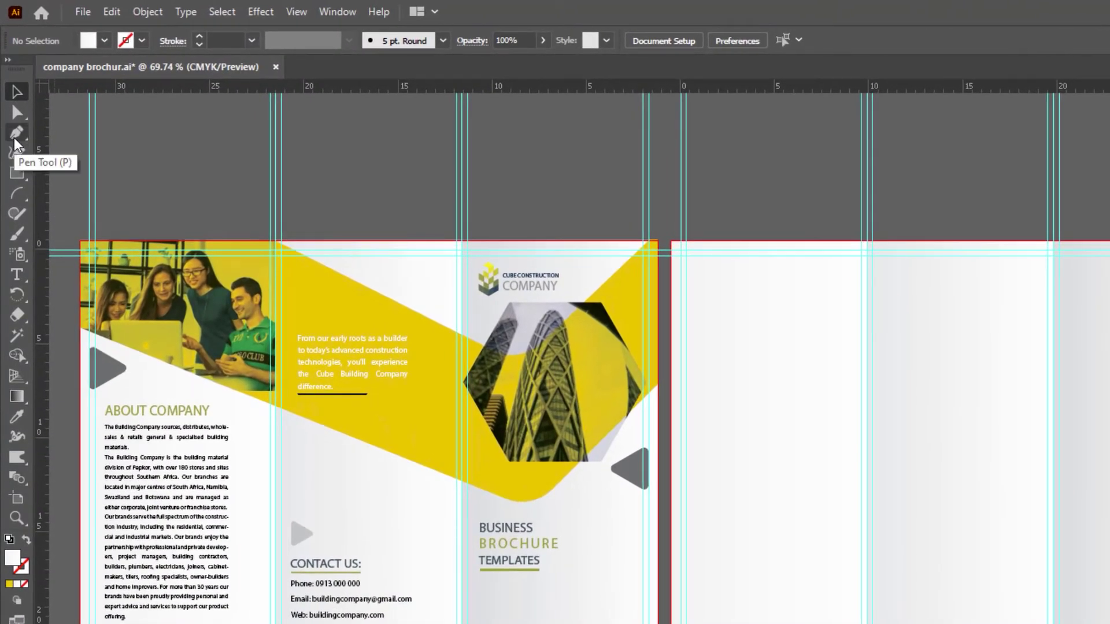
Draw a right triangle about 26.3 × 22.9 cm with the Pen tool over the second artboard's lower-left half, slightly past the bleed.
left_click(14, 138)
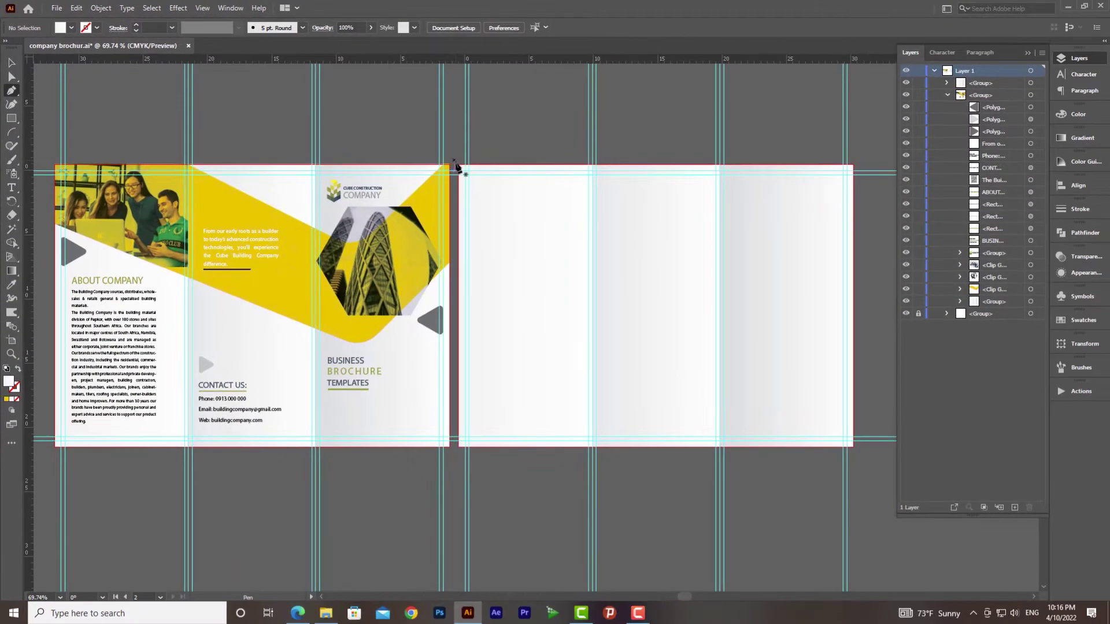
left_click(454, 160)
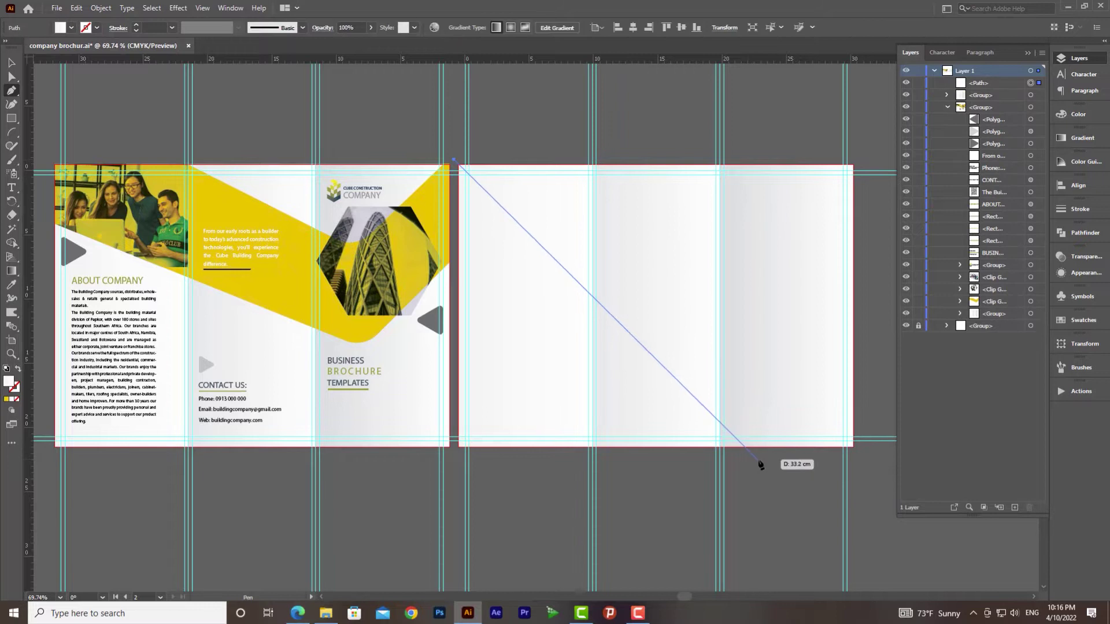
left_click(792, 455)
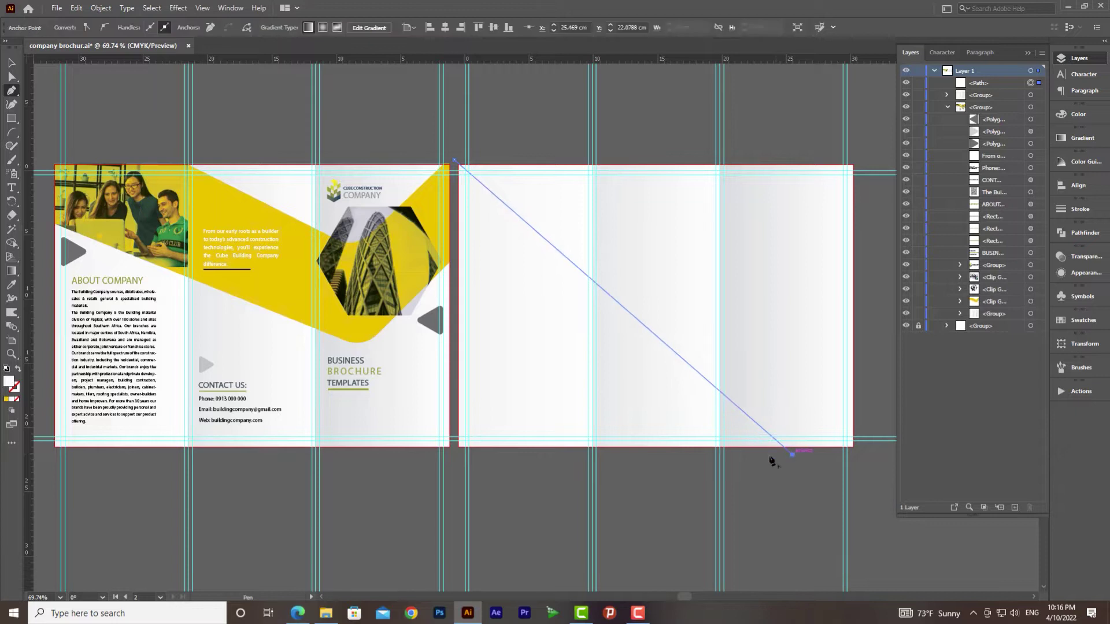
left_click(453, 454, "shift")
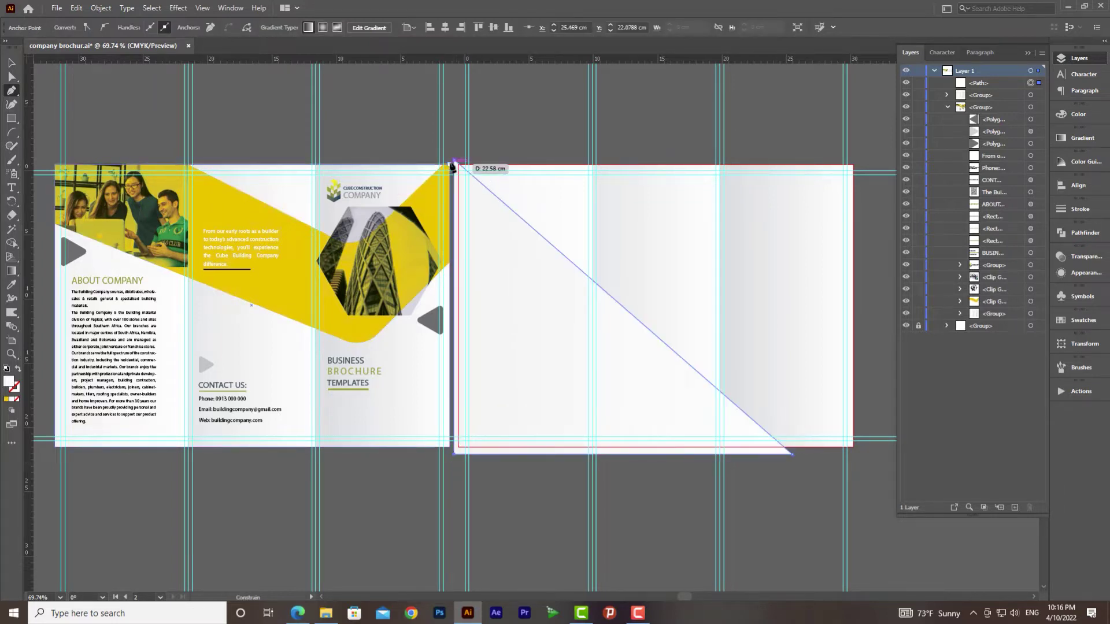
left_click(453, 160)
left_click(10, 62)
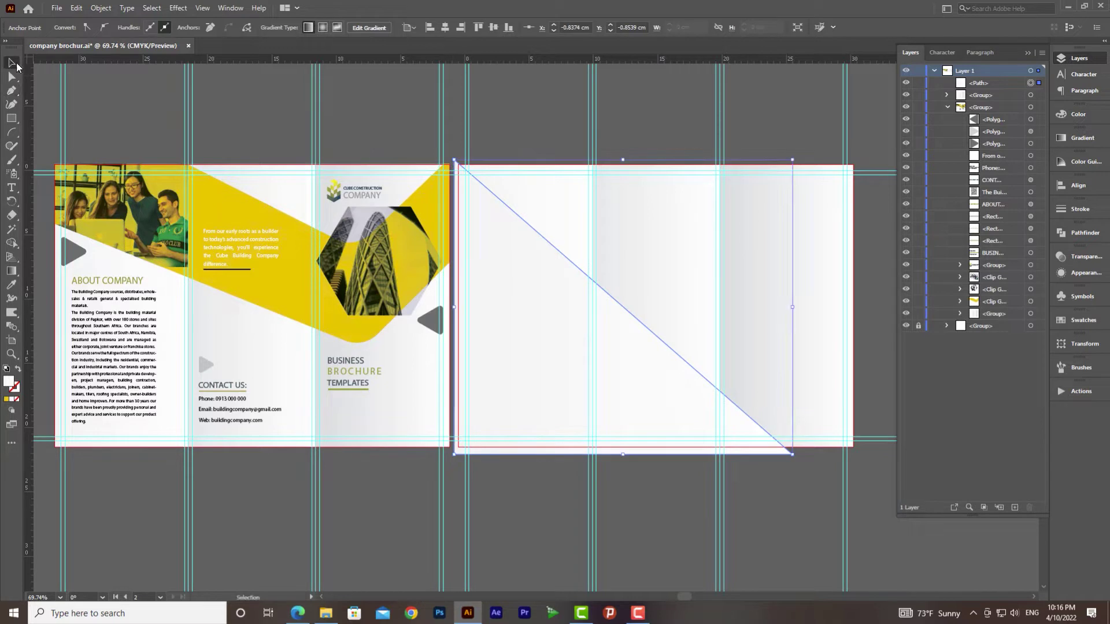
Hide the triangle path and draw a rectangle covering the second artboard out to its bleed edges.
left_click(906, 84)
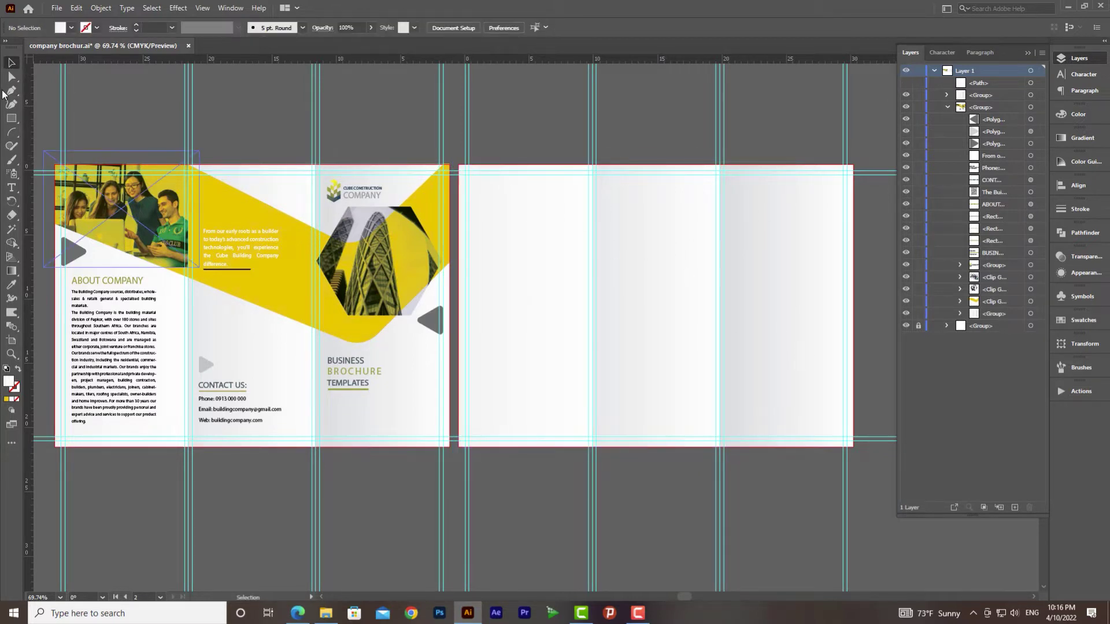
left_click(12, 119)
mouse_move(457, 166)
left_mouse_down()
mouse_move(583, 445)
mouse_move(711, 307)
mouse_move(825, 402)
mouse_move(853, 447)
left_mouse_up()
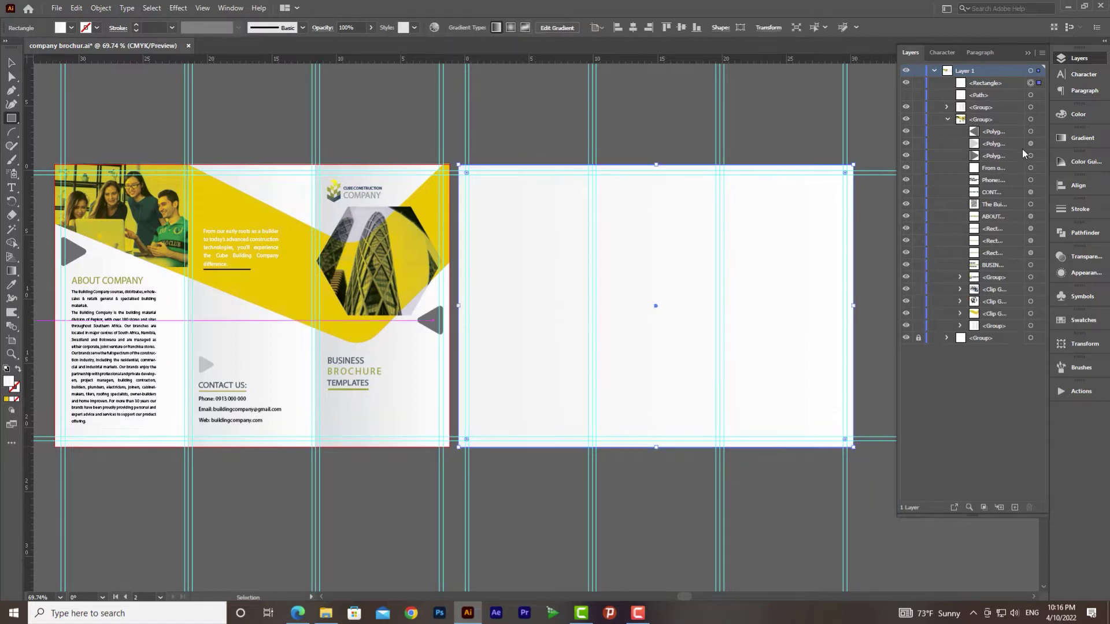
Show the triangle again and clip it to the bleed-sized rectangle with a clipping mask.
left_click(905, 96)
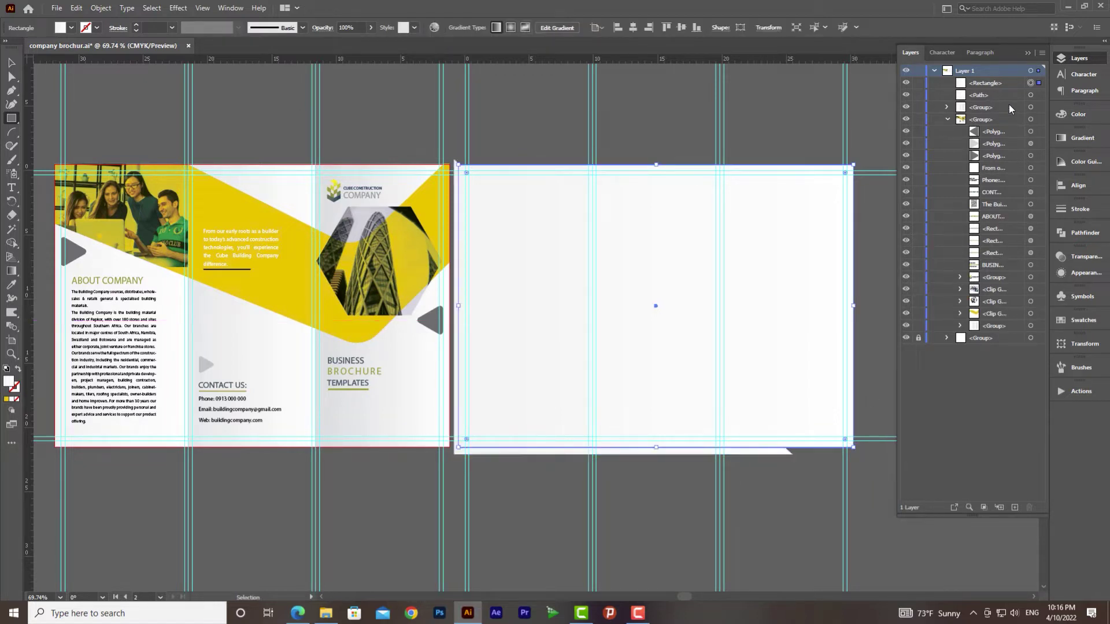
left_click(1041, 95)
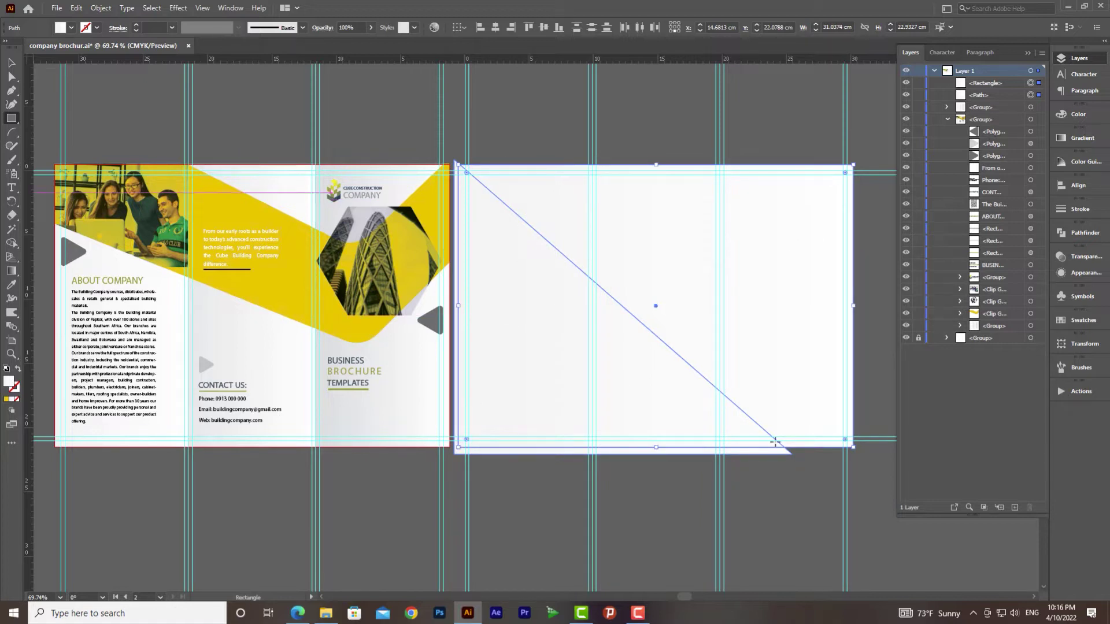
right_click(567, 354)
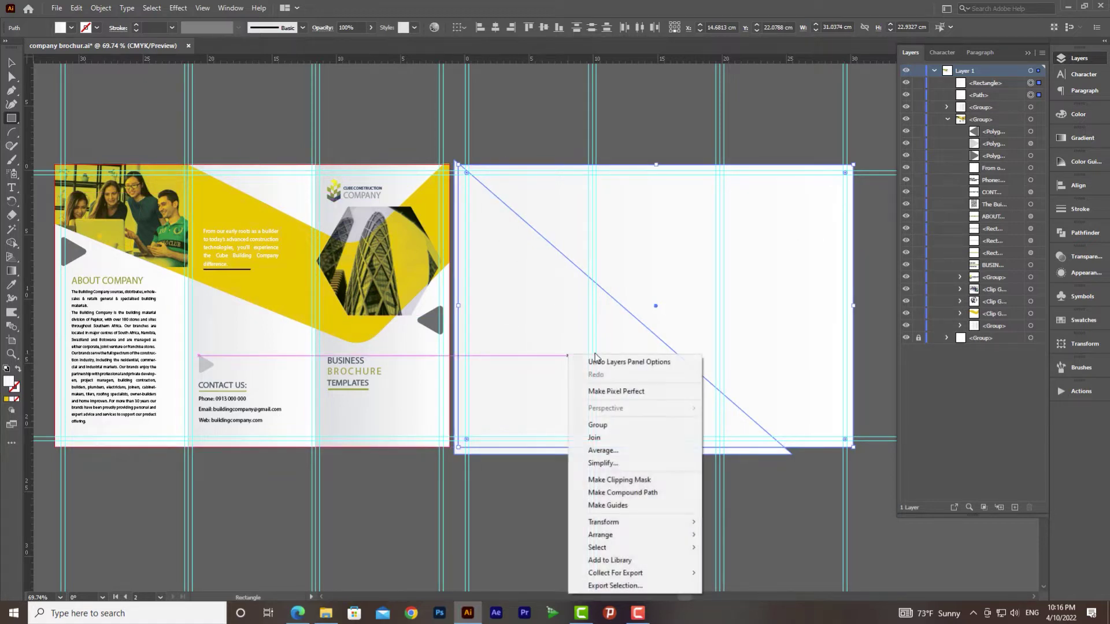
left_click(630, 480)
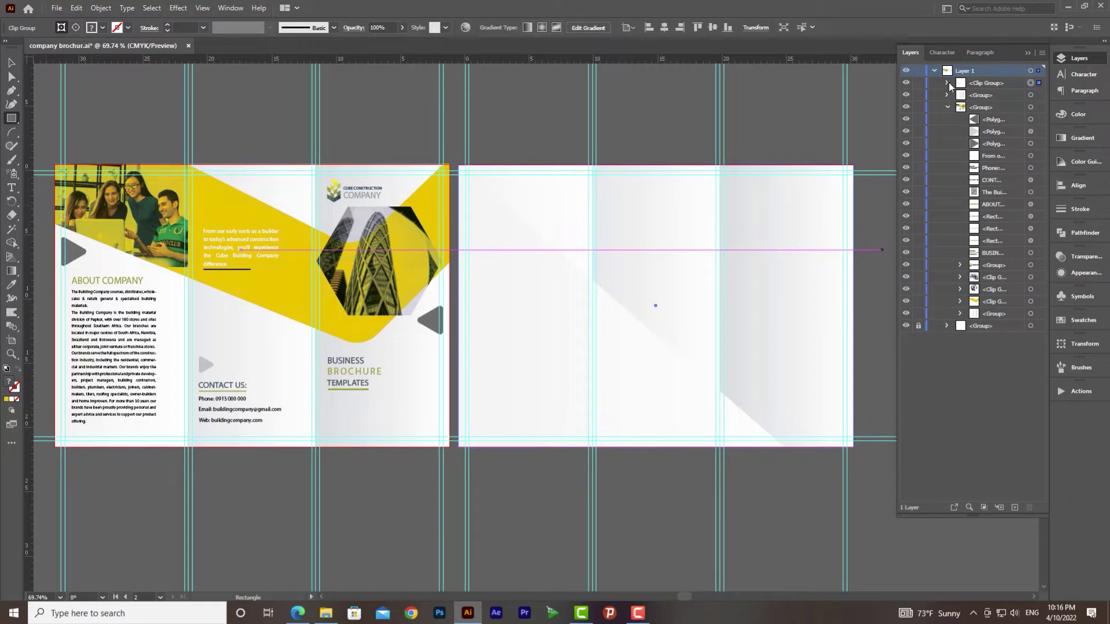
Fill the triangle inside the clip group with the yellow sampled from the first artboard's band.
left_click(947, 83)
left_click(1038, 109)
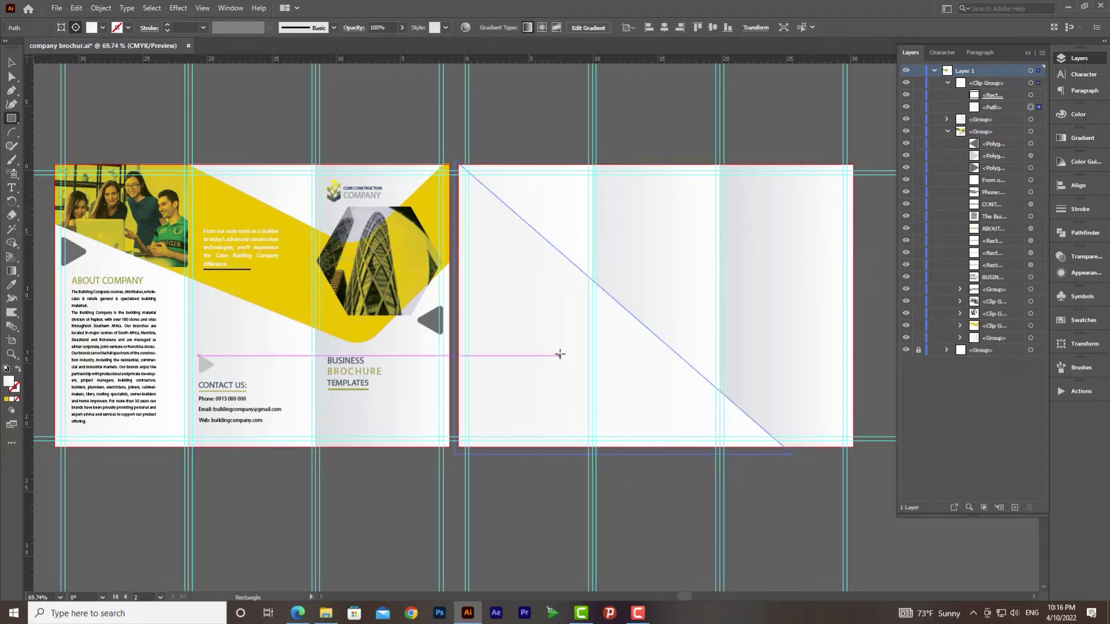
key("i")
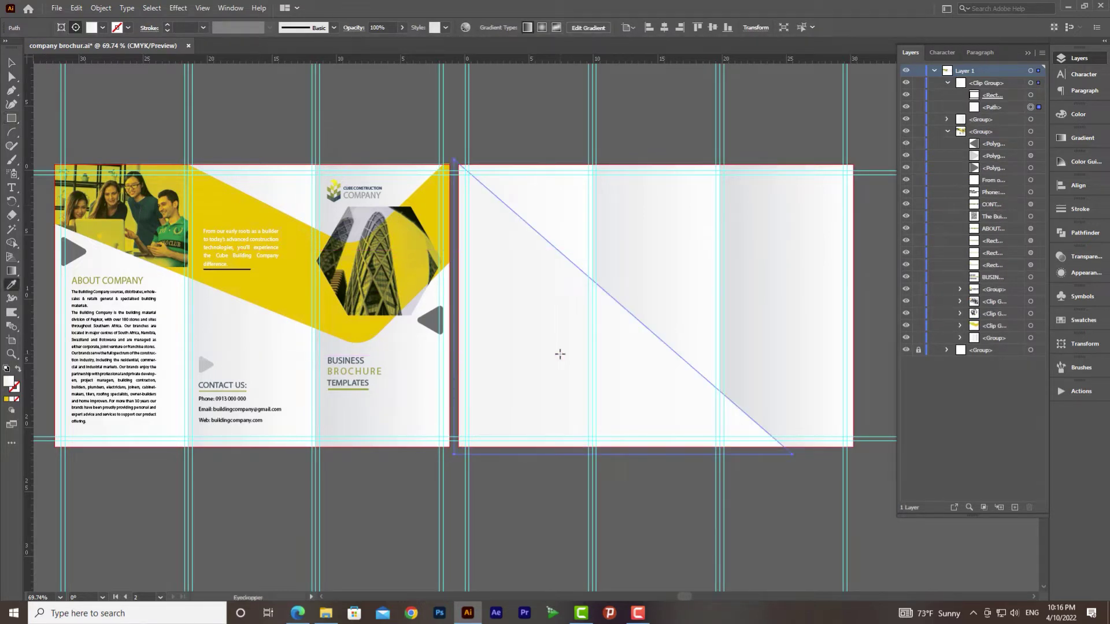
left_click(233, 201)
key("v")
left_click(575, 149)
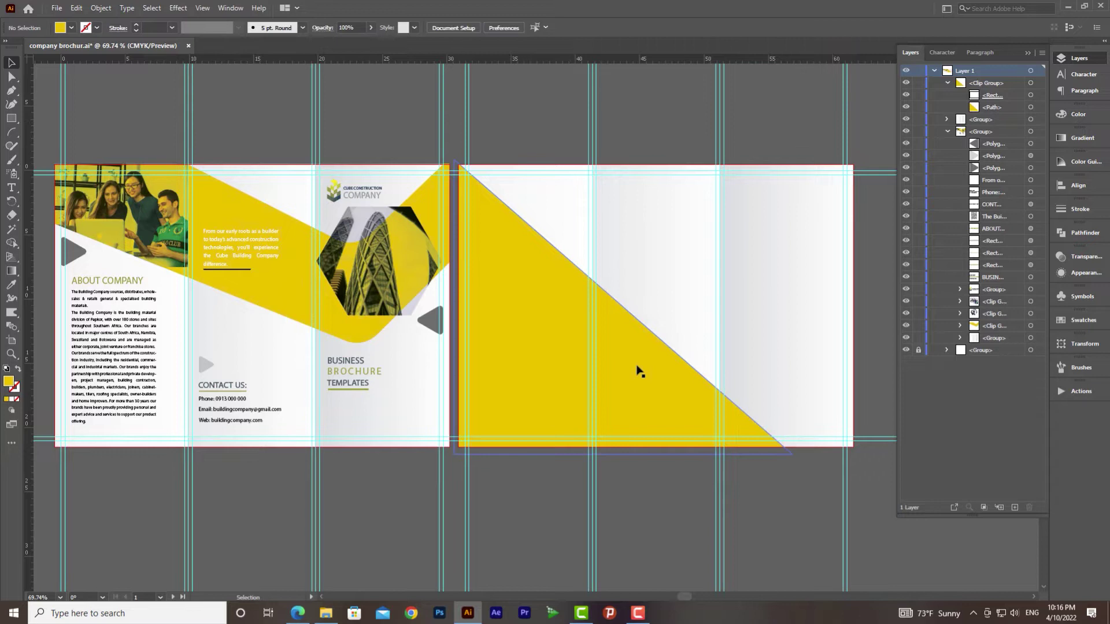
Set the clipped yellow triangle's blending mode to Multiply.
left_click(1038, 108)
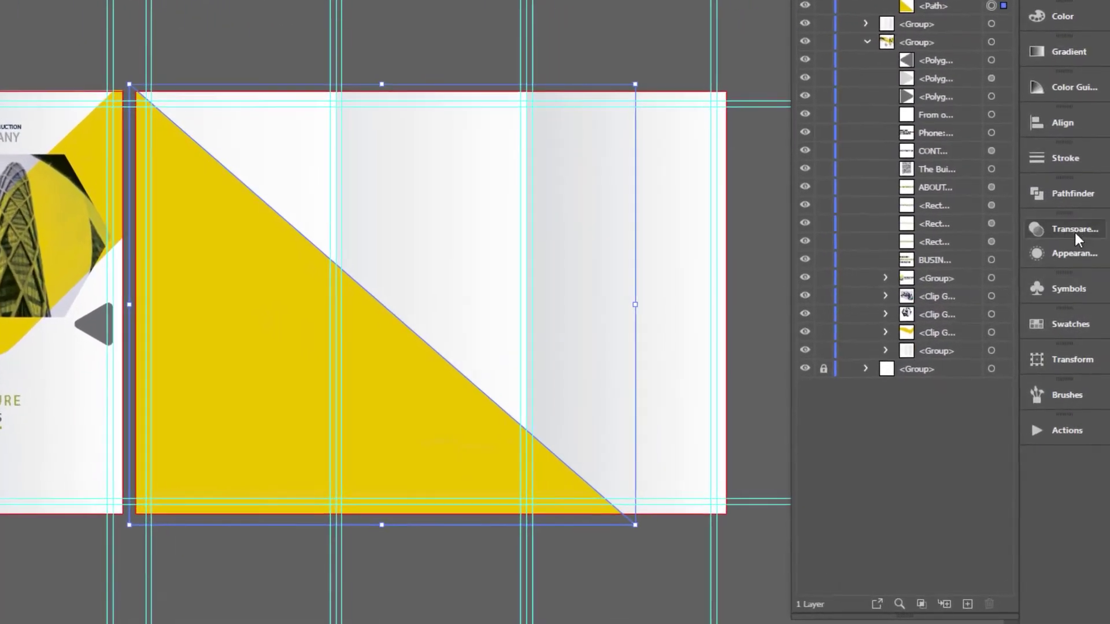
left_click(1086, 257)
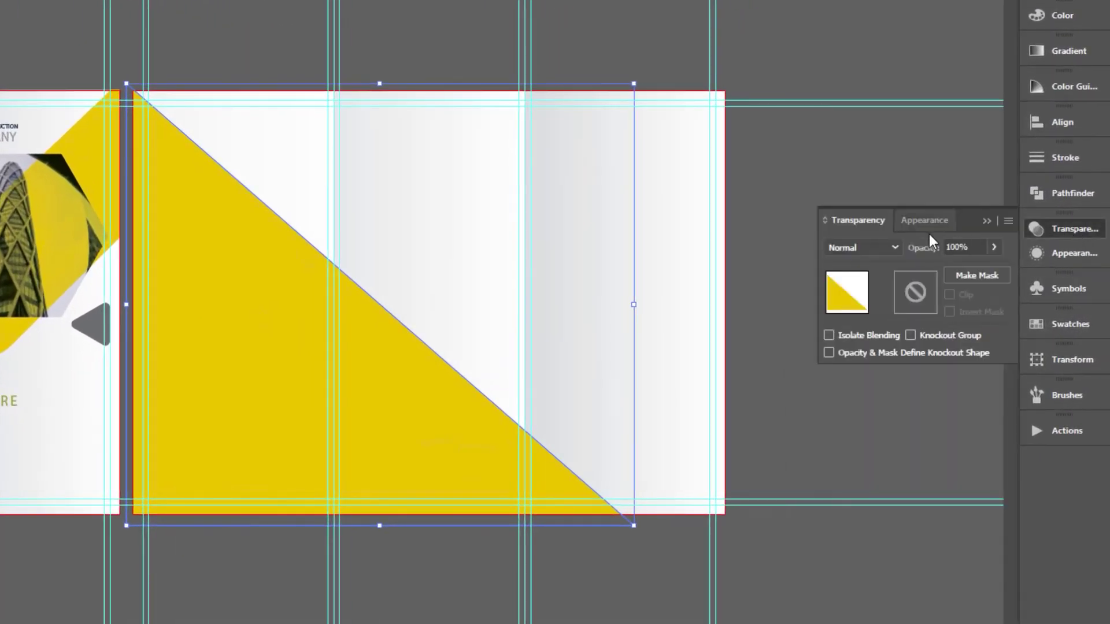
left_click(889, 247)
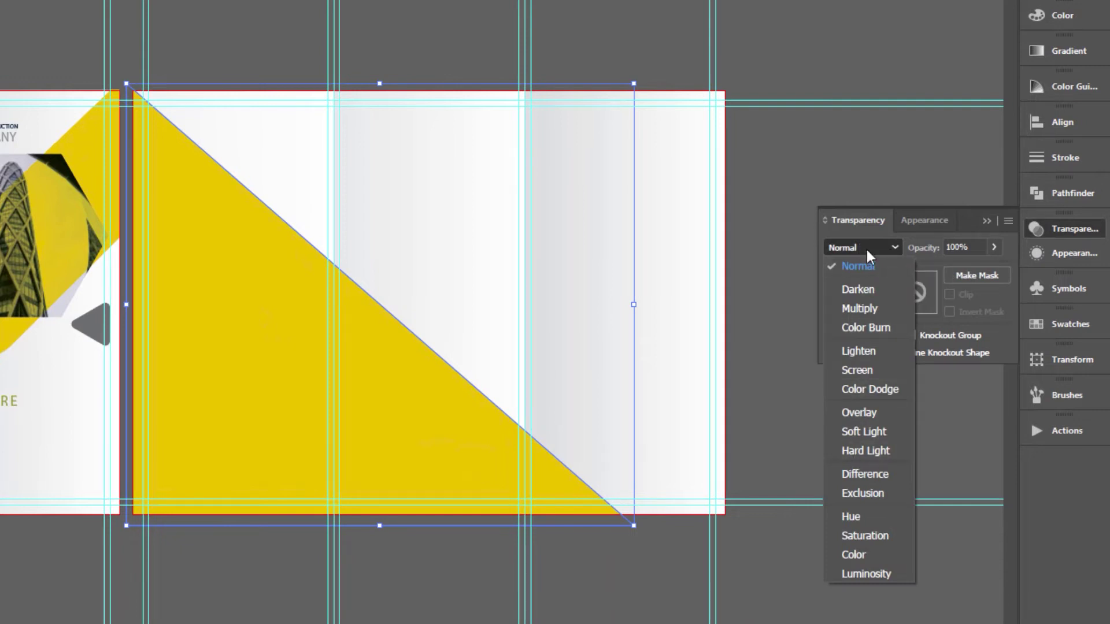
left_click(863, 310)
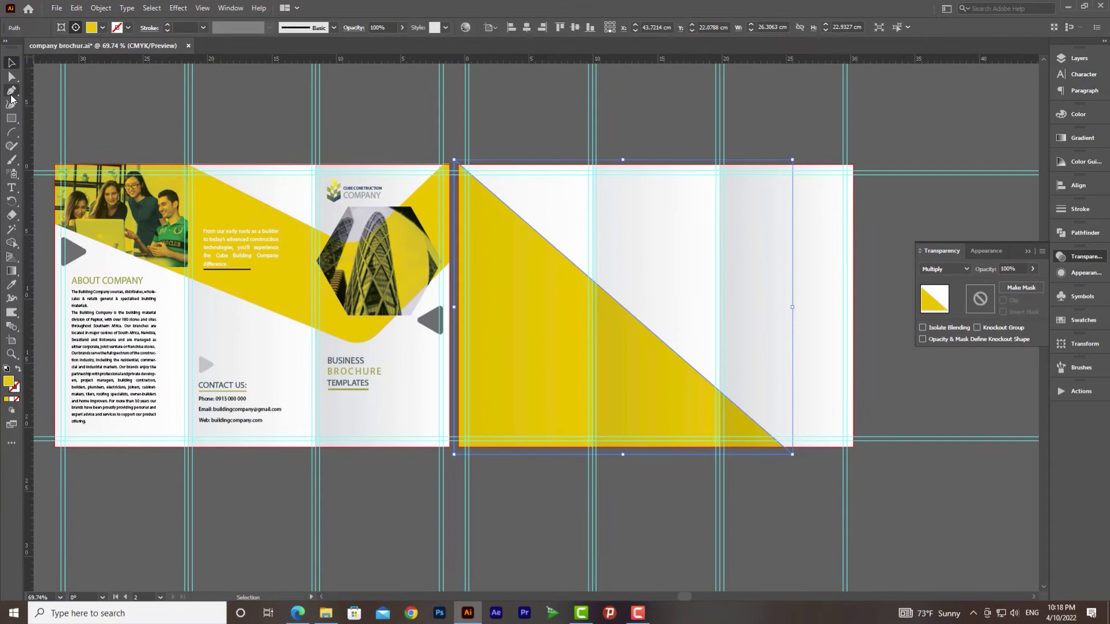
Draw a second yellow triangle with the Pen tool above the diagonal, from the second artboard's upper-left corner to its second fold guide.
left_click(12, 91)
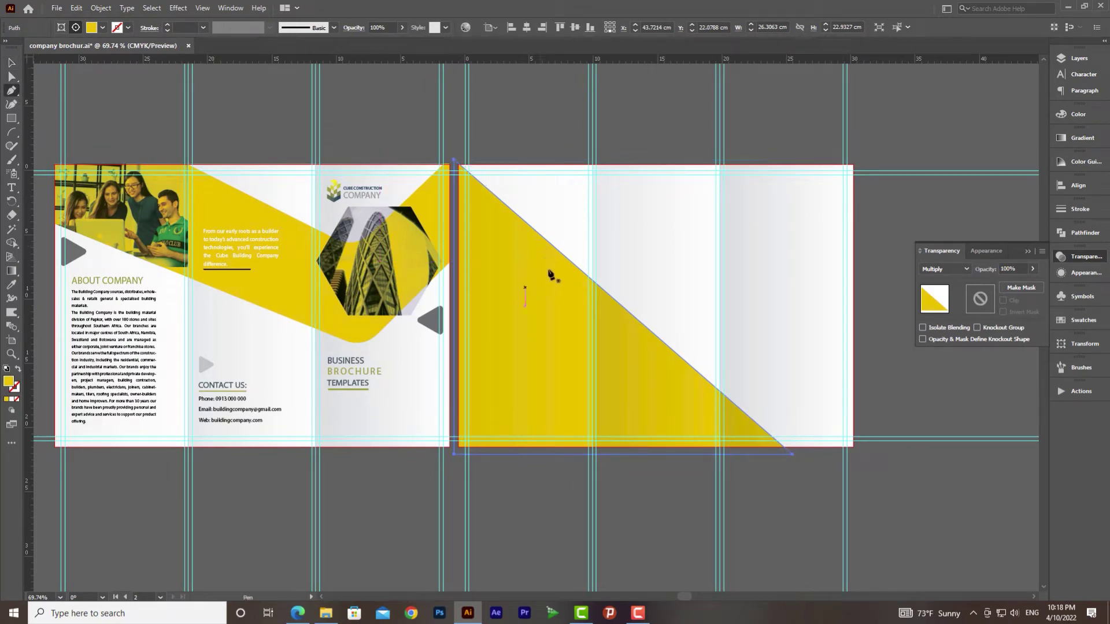
left_click(458, 151)
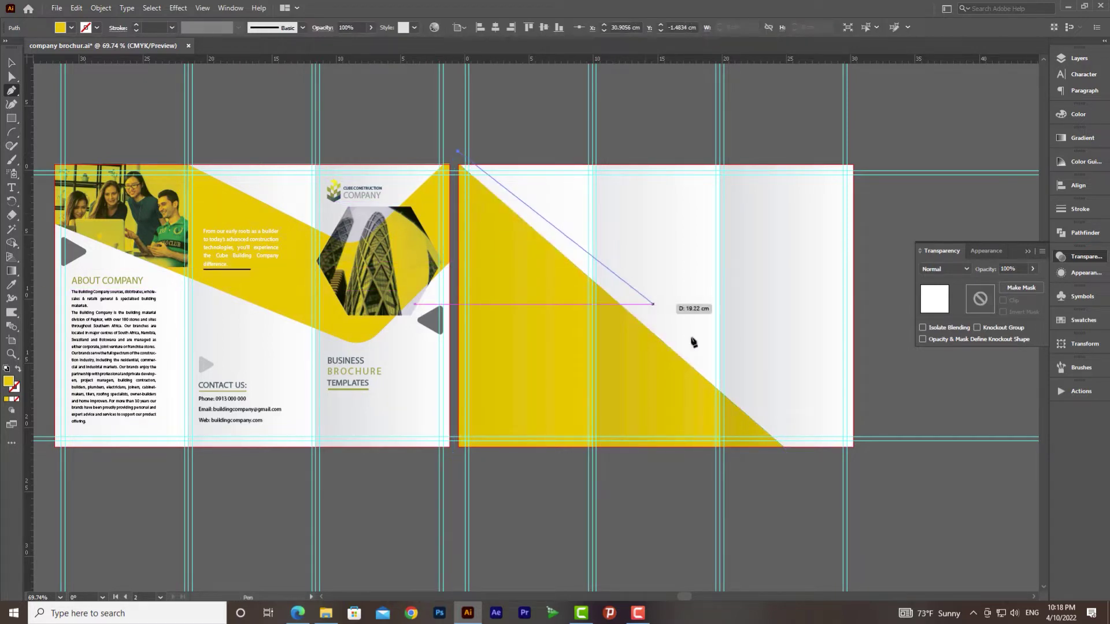
left_click(721, 377)
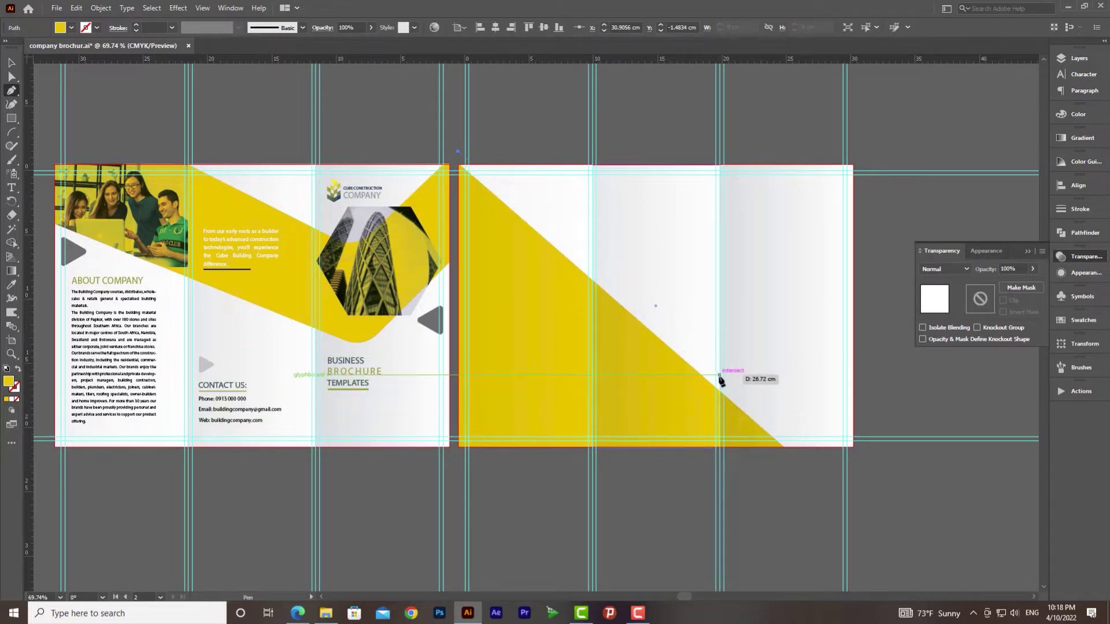
left_click(719, 375)
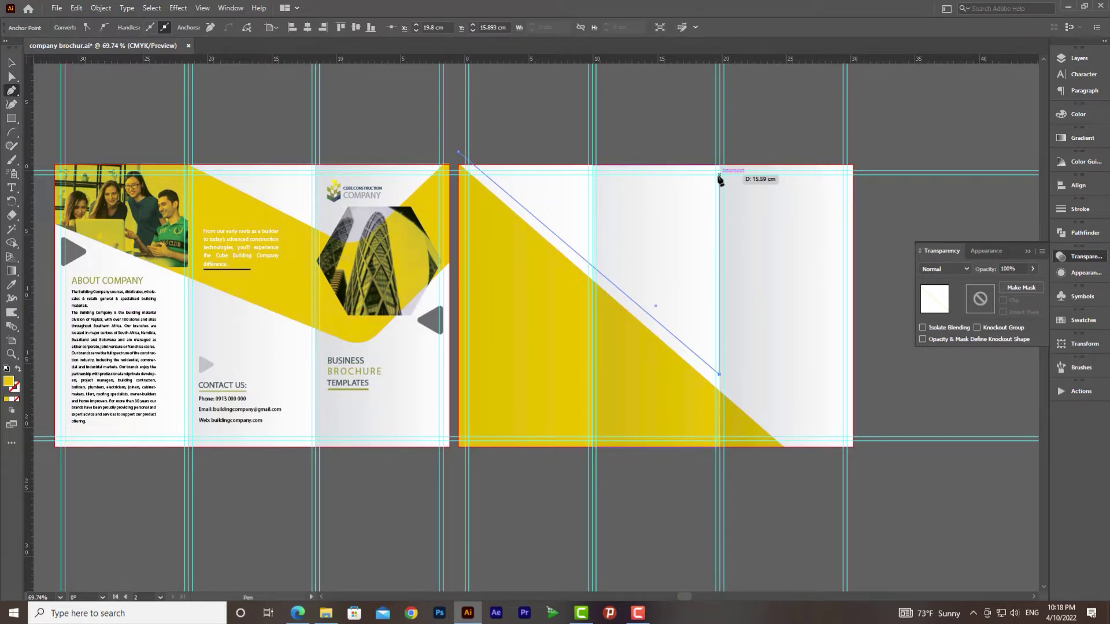
left_click(719, 157)
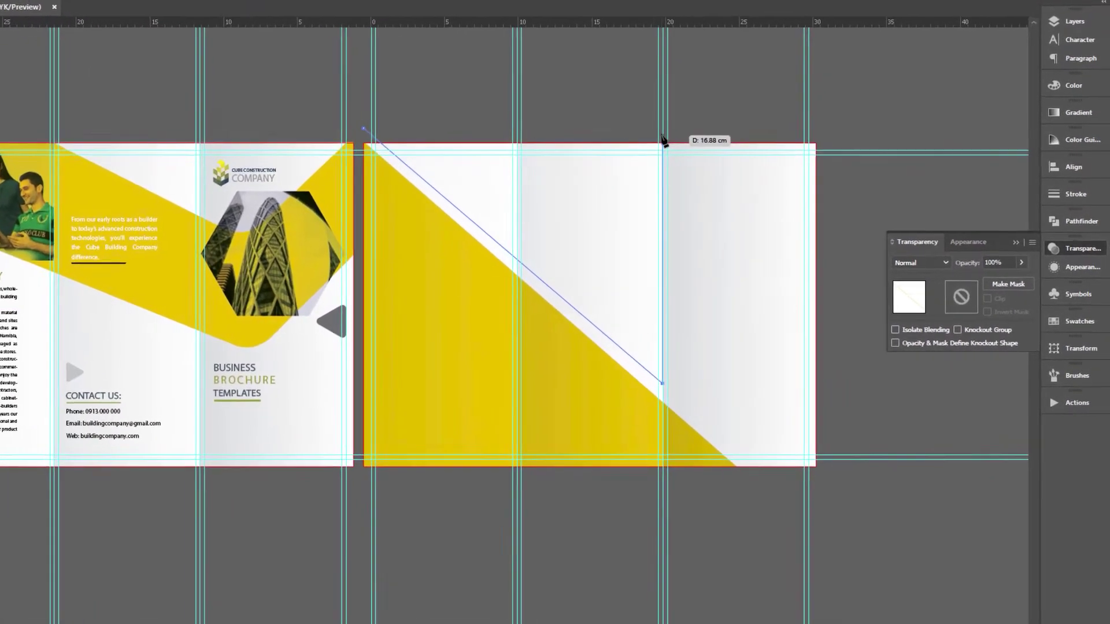
left_click(343, 123)
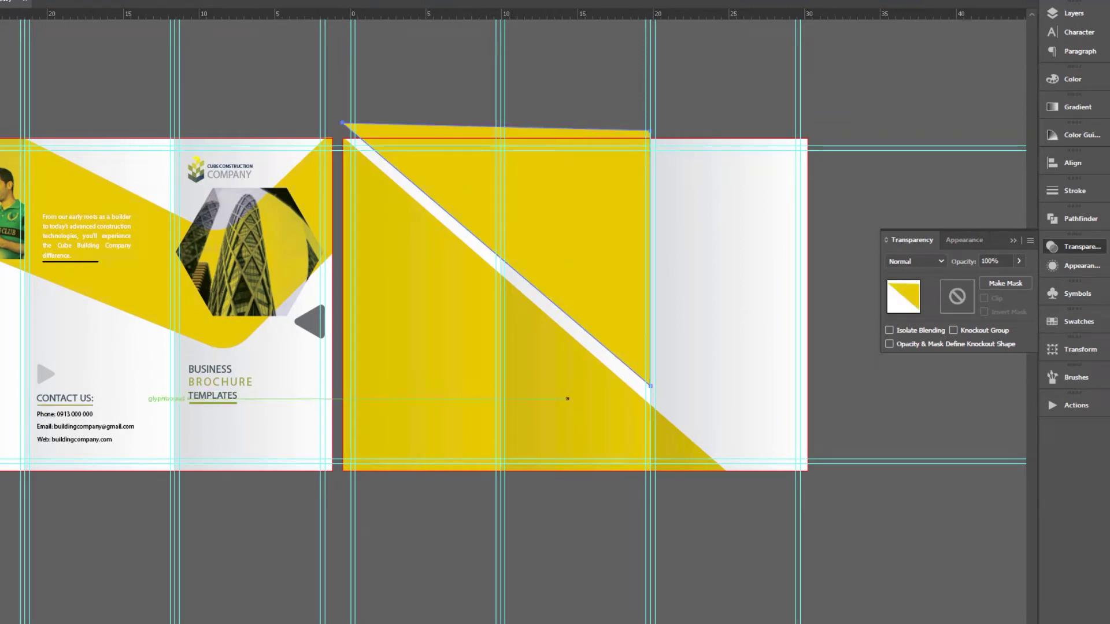
Set the upper yellow triangle's blending mode to Multiply.
key("v")
left_click(934, 265)
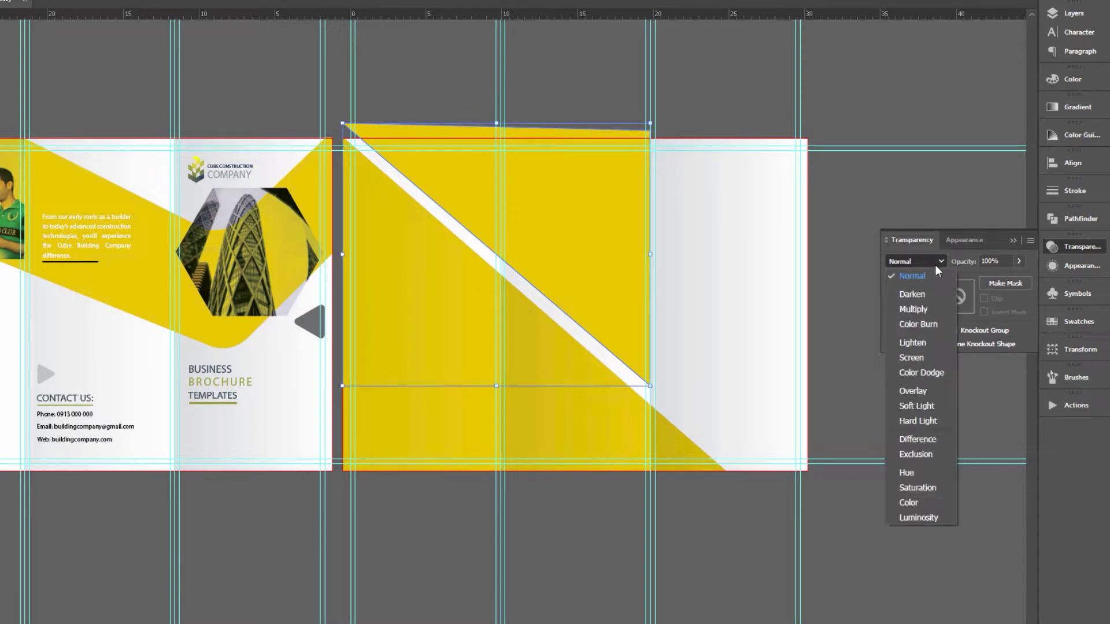
left_click(934, 307)
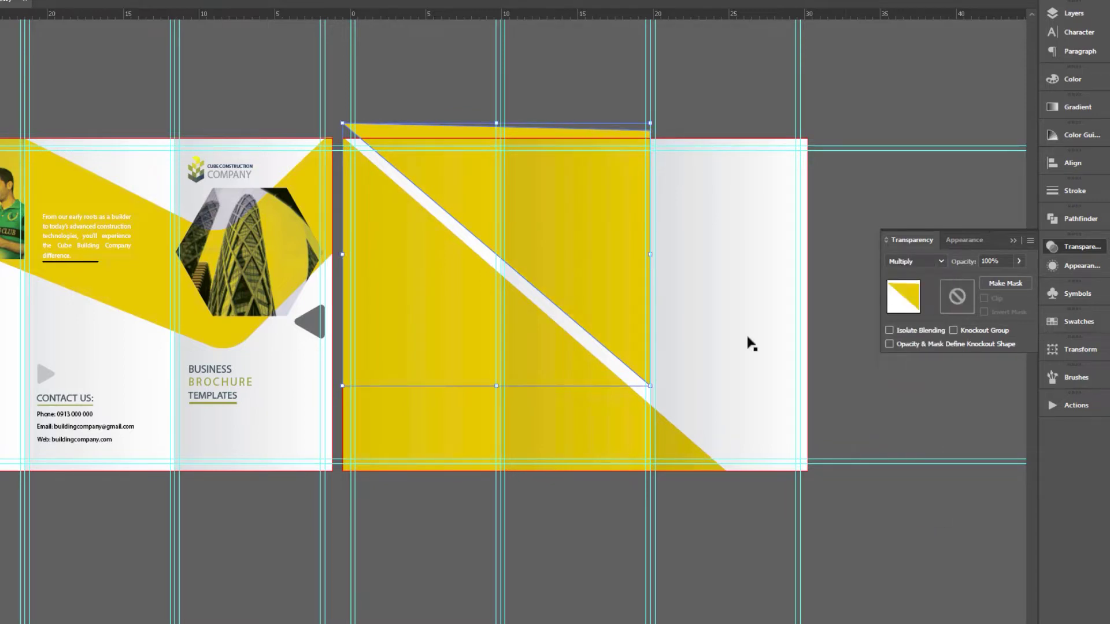
Round the lower corner of the upper yellow triangle at the second artboard's second fold guide.
key("z")
left_click_drag(608, 327, 683, 351)
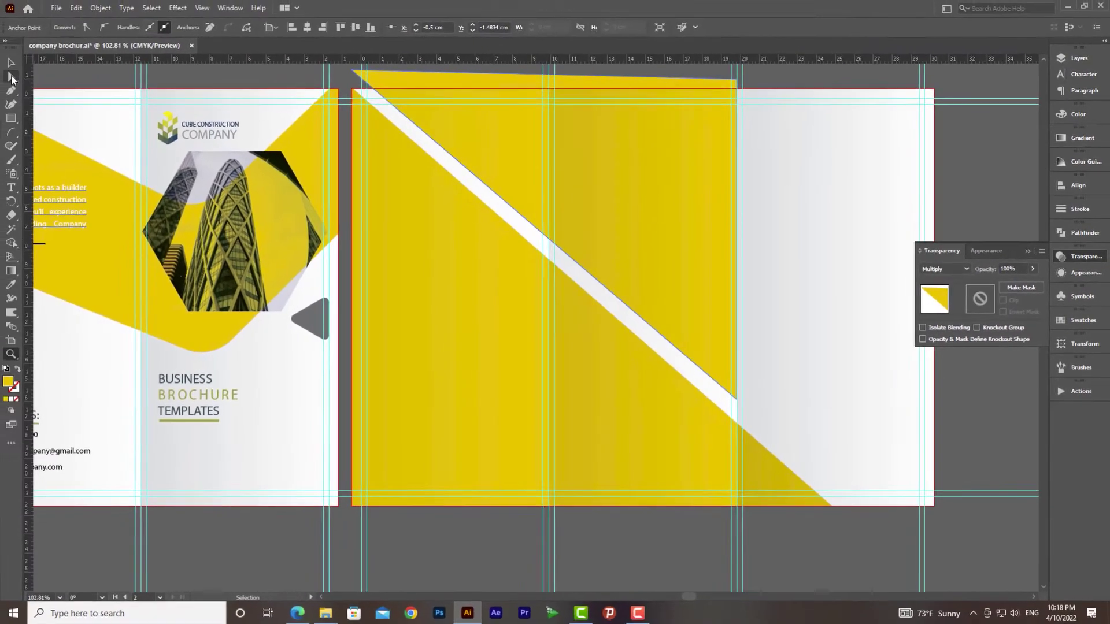
left_click(12, 77)
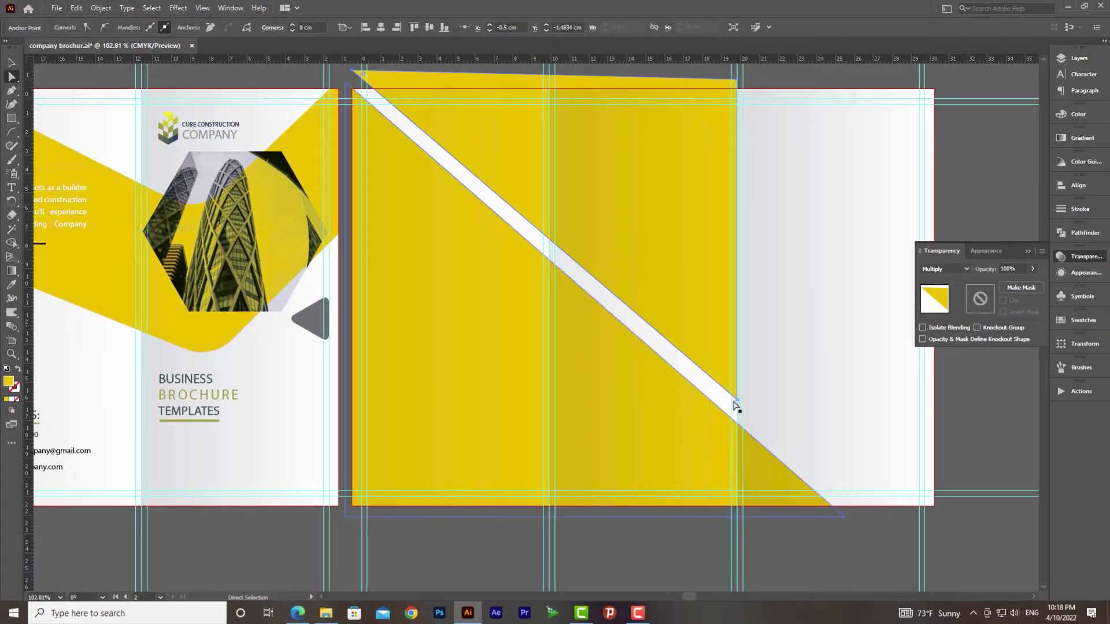
left_click(737, 400)
left_click_drag(736, 389, 732, 361)
key("z")
left_click_drag(739, 405, 688, 327)
left_click(11, 62)
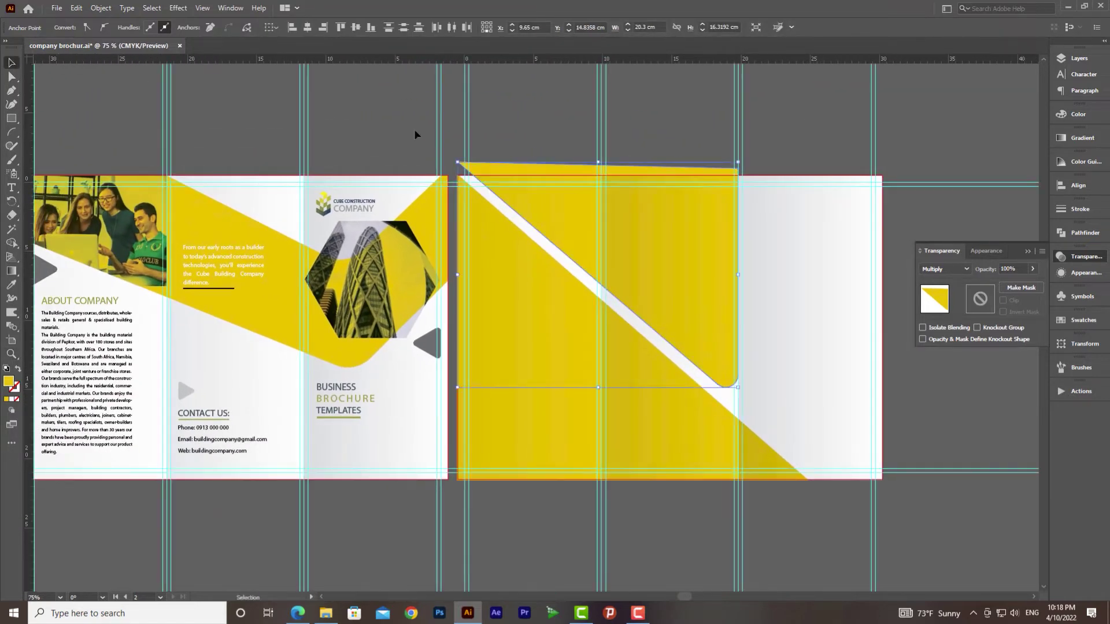
Move the upper yellow triangle into the clip group that already holds the lower yellow triangle.
left_click(1079, 60)
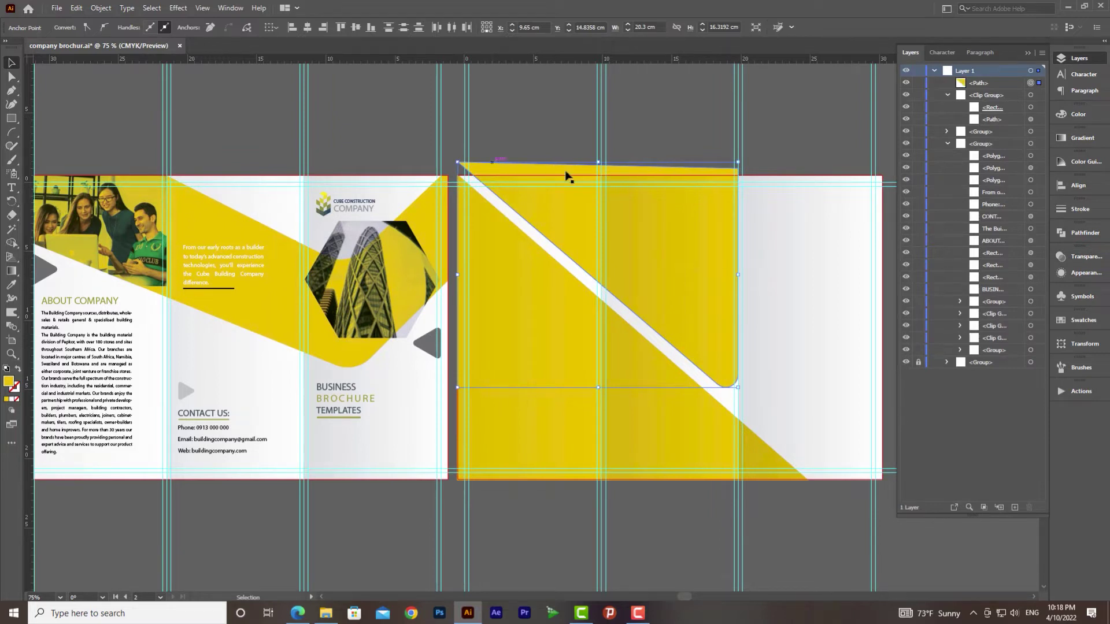
left_click_drag(875, 195, 800, 181)
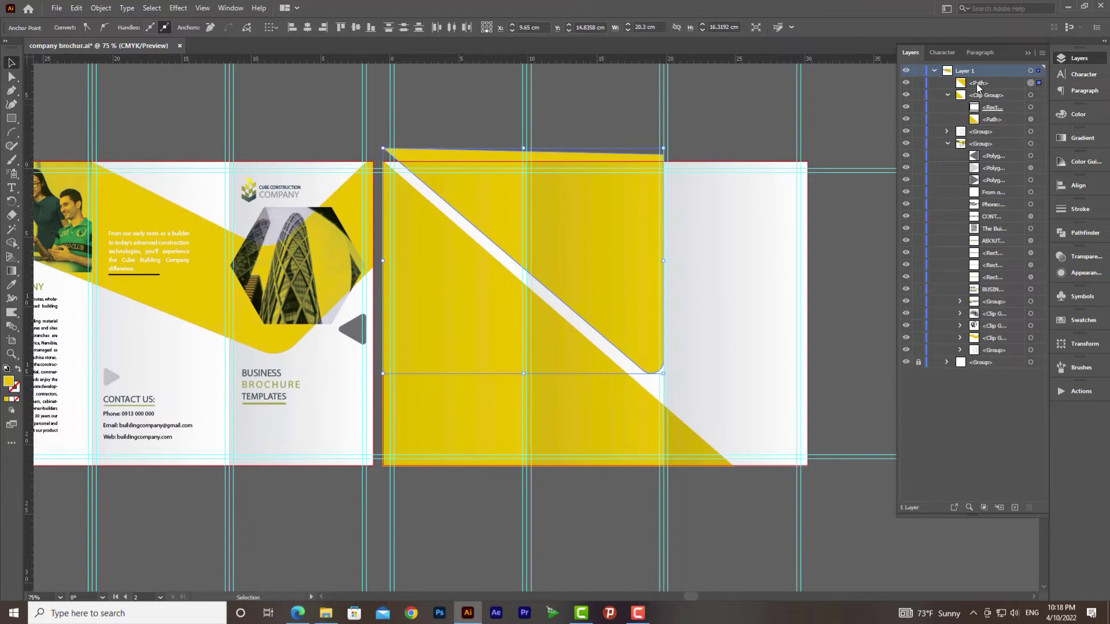
left_click_drag(979, 85, 977, 119)
left_click(718, 122)
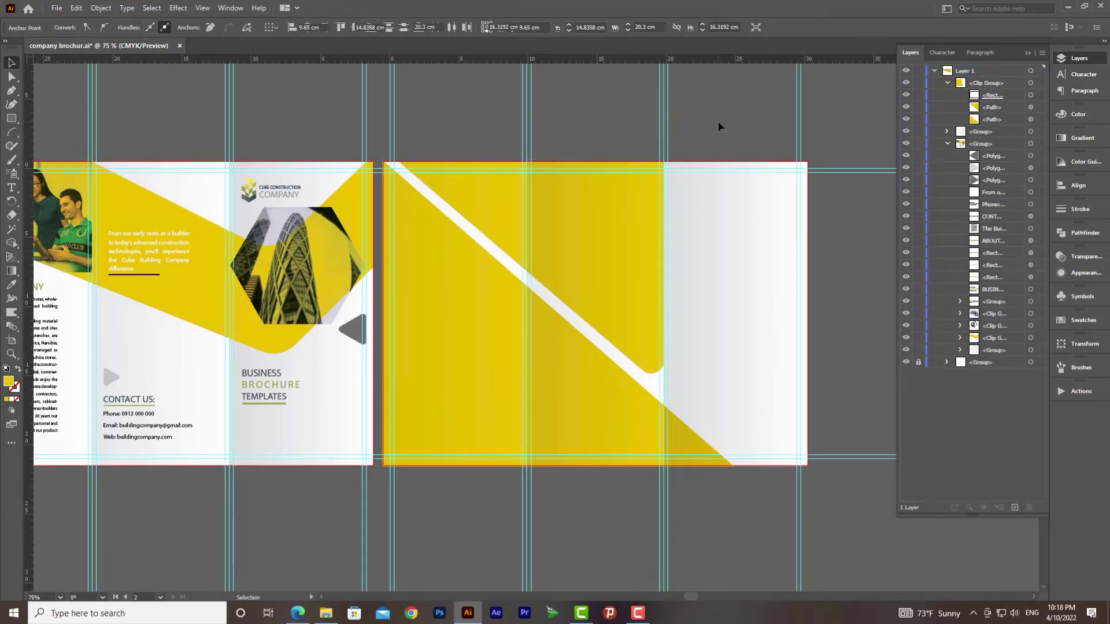
left_click(906, 362)
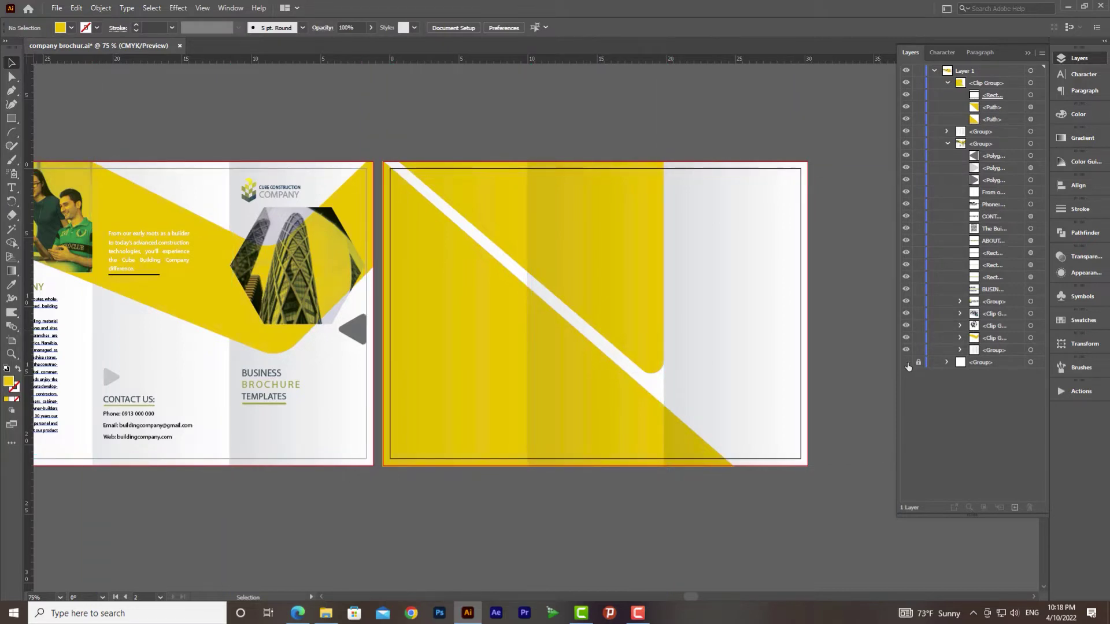
left_click(908, 362)
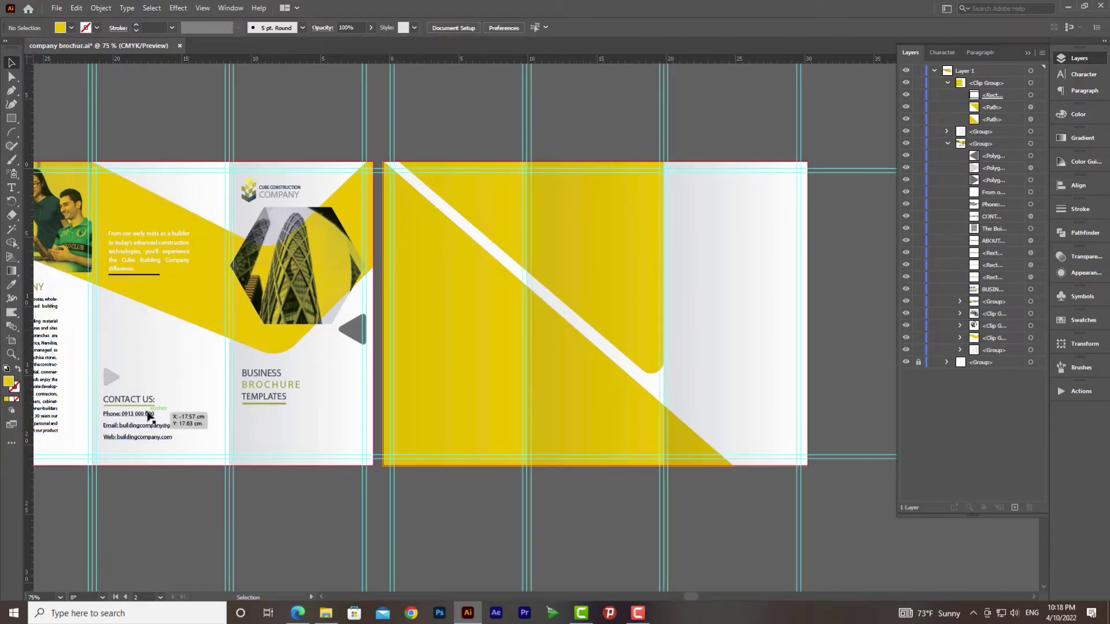
Draw a triangle with the Pen tool over the second artboard's lower-right corner, extending slightly past its right and bottom edges.
left_click(12, 91)
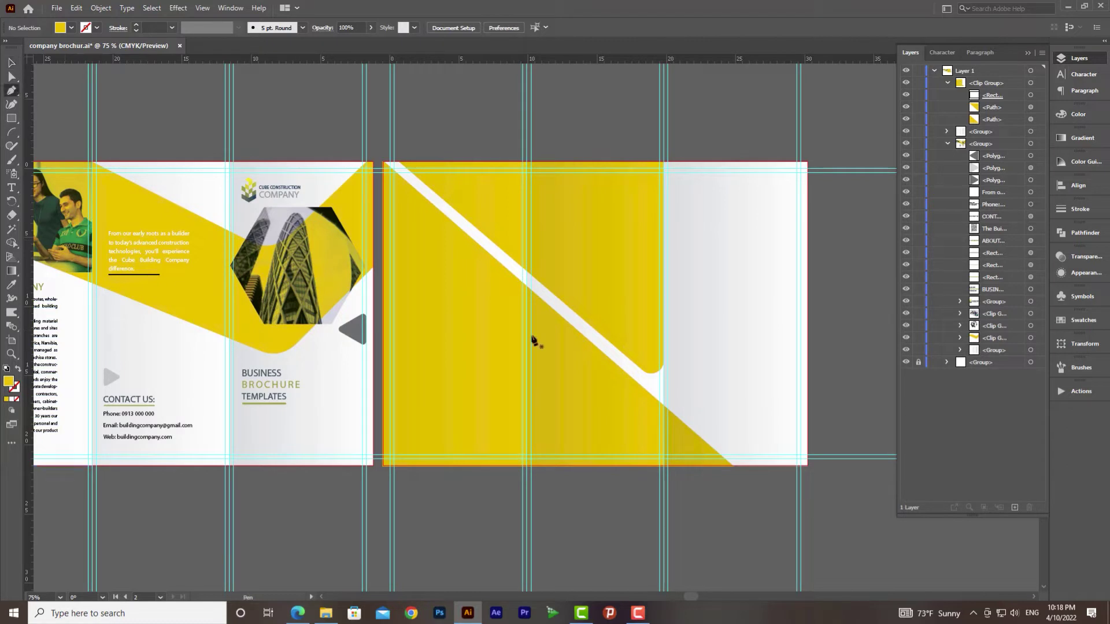
left_click(814, 330)
left_click(589, 481)
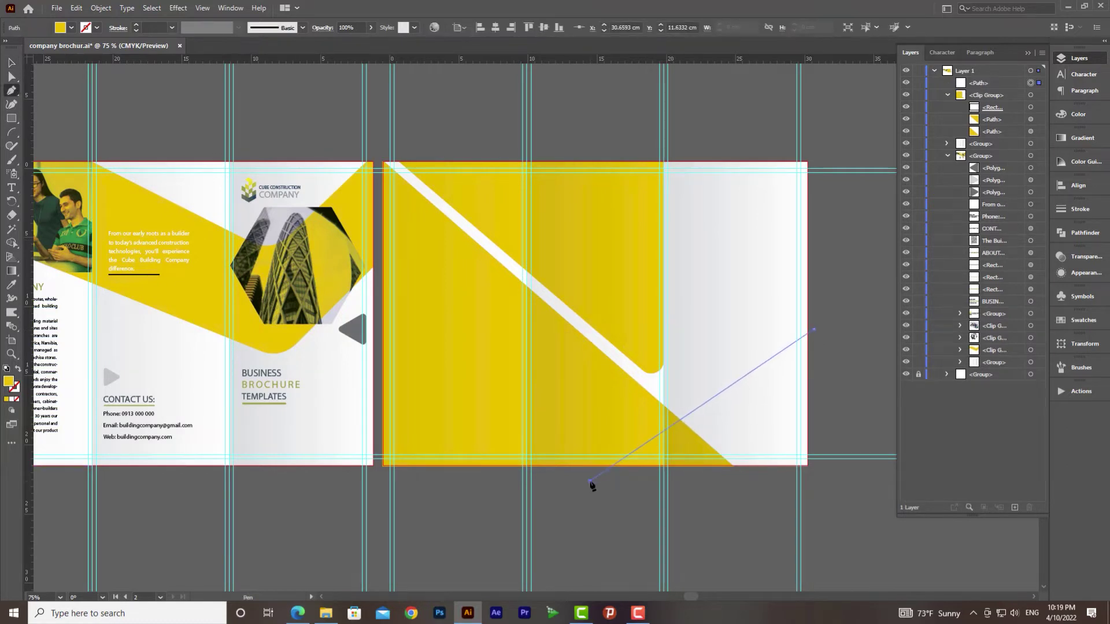
left_click(817, 480)
left_click(814, 330)
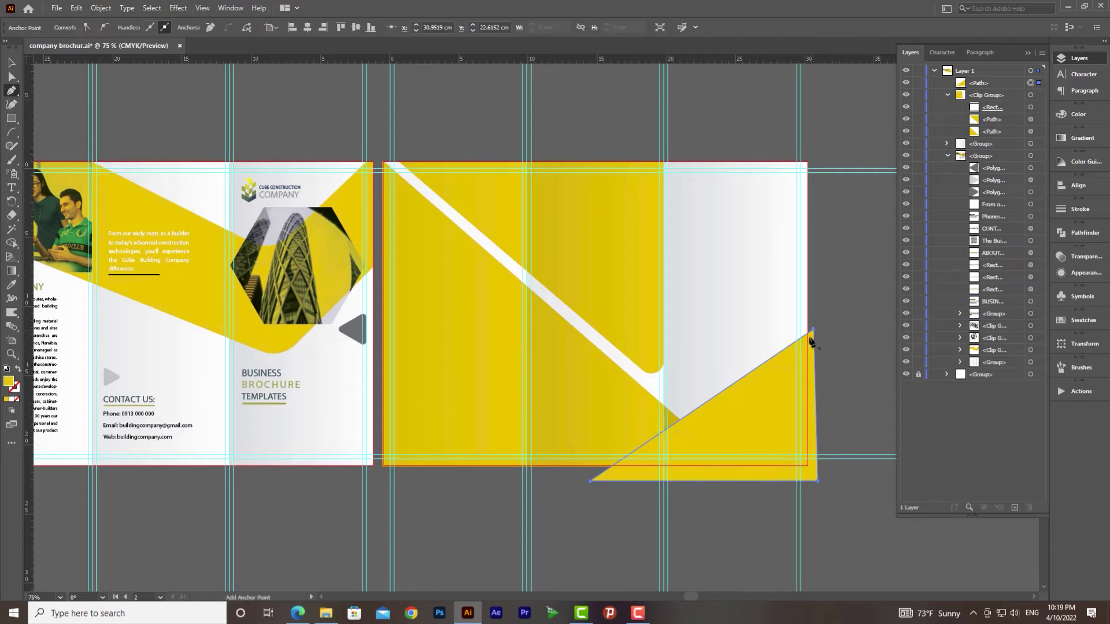
Fill the new corner triangle with grey at C, M and Y 0% and K 30%, and lighten that grey slightly.
double_click(9, 381)
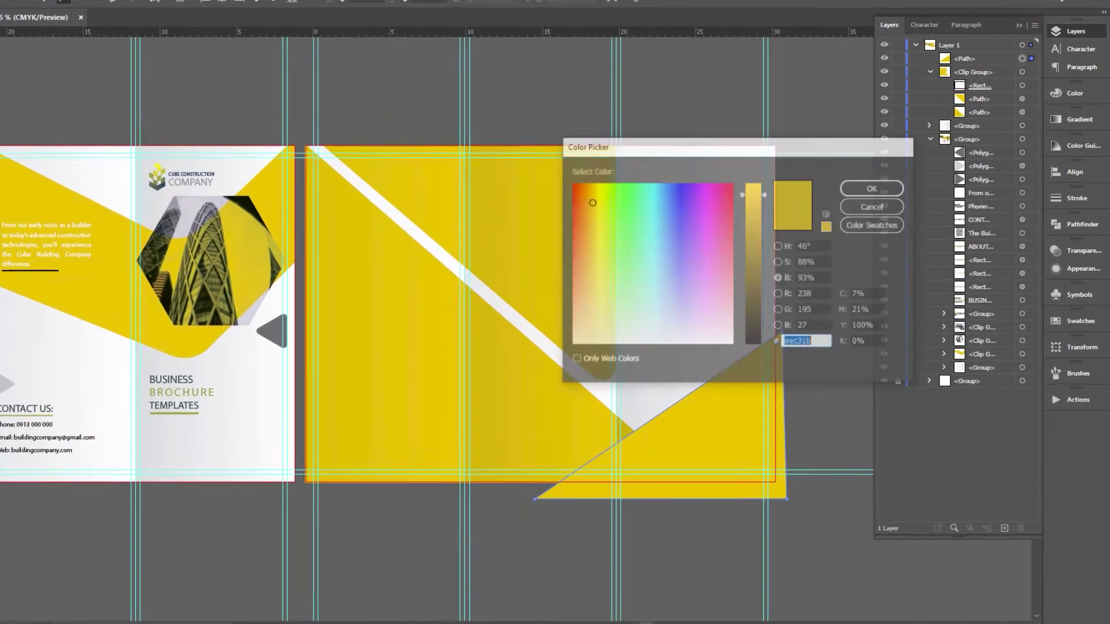
left_click_drag(877, 294, 831, 293)
type("0")
key("Tab")
type("0")
key("Tab")
type("0")
key("Tab")
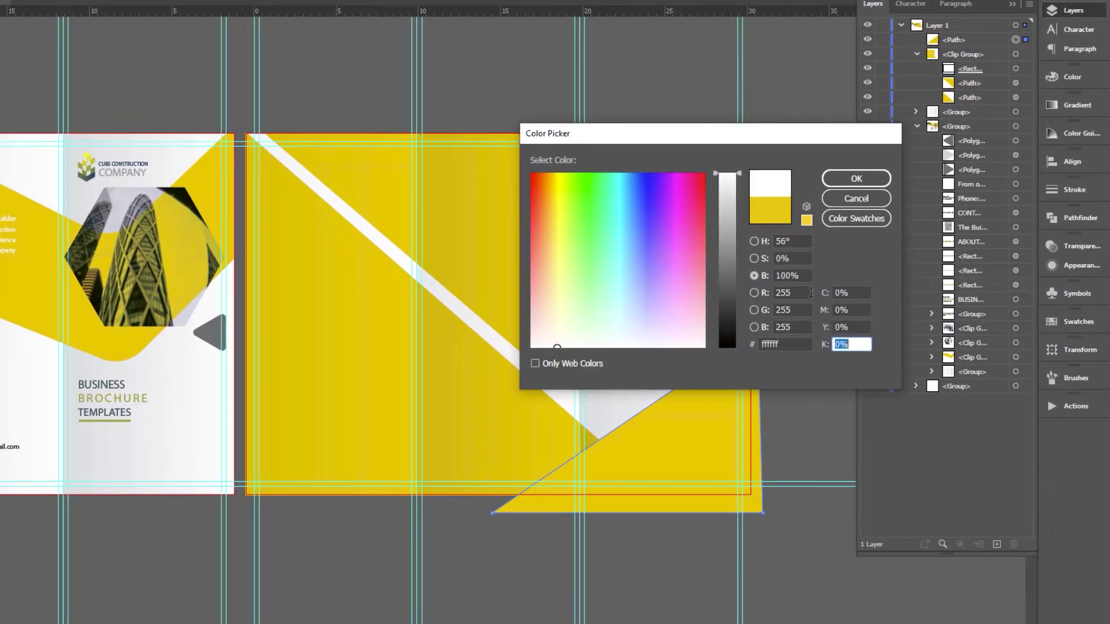
key("shift+Tab")
key("Tab")
type("30")
key("shift+Tab")
key("Return")
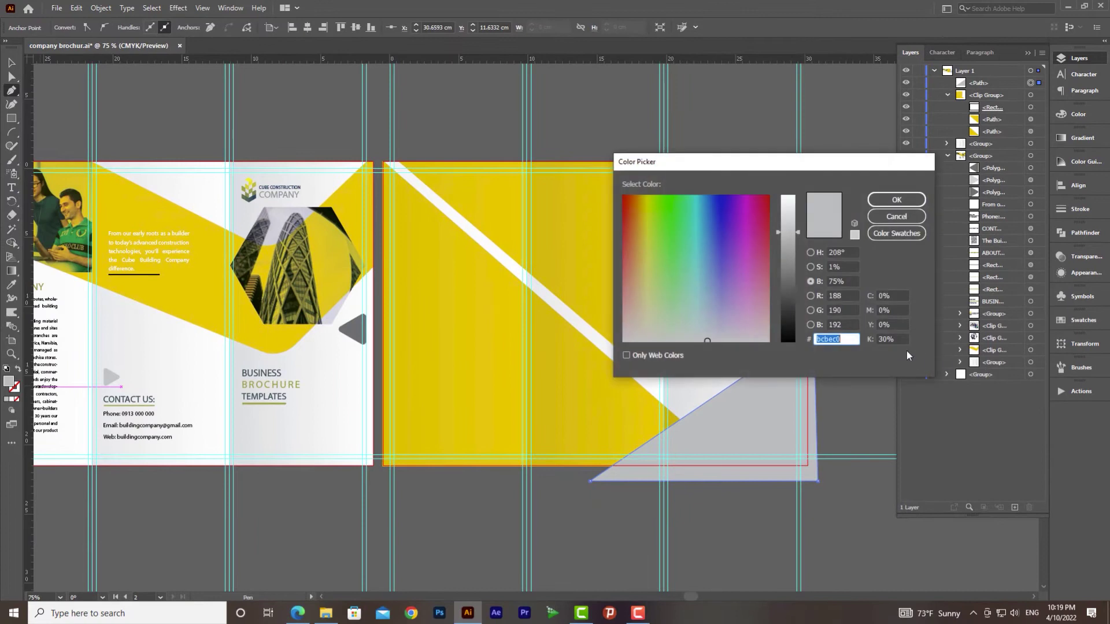
key("Return")
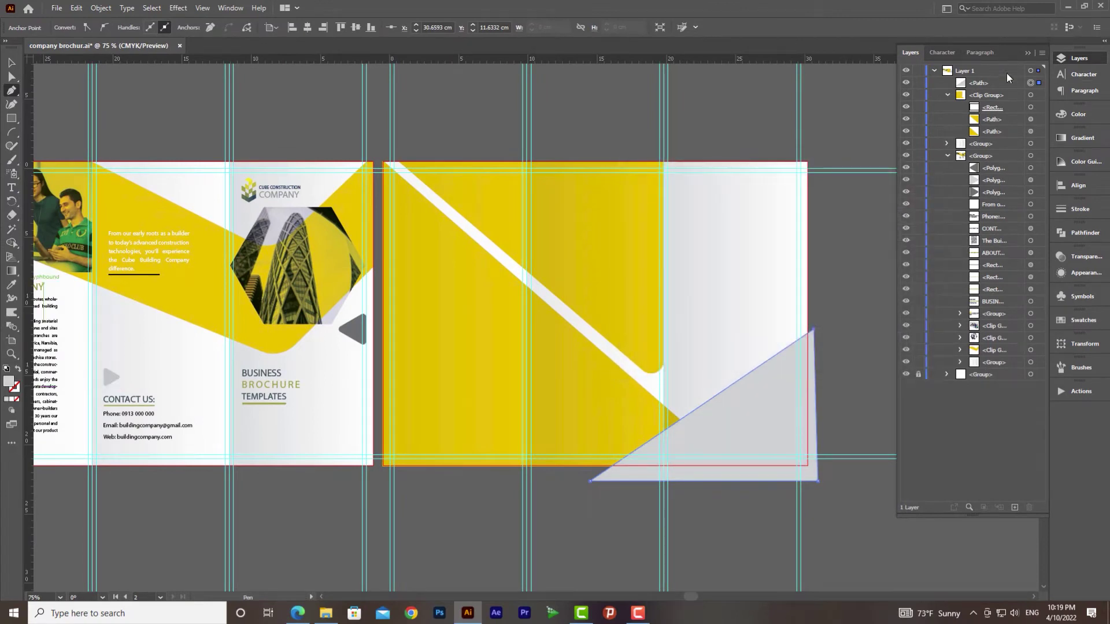
Move the grey triangle into the clip group and set its blending mode to Multiply.
left_click_drag(990, 115, 990, 114)
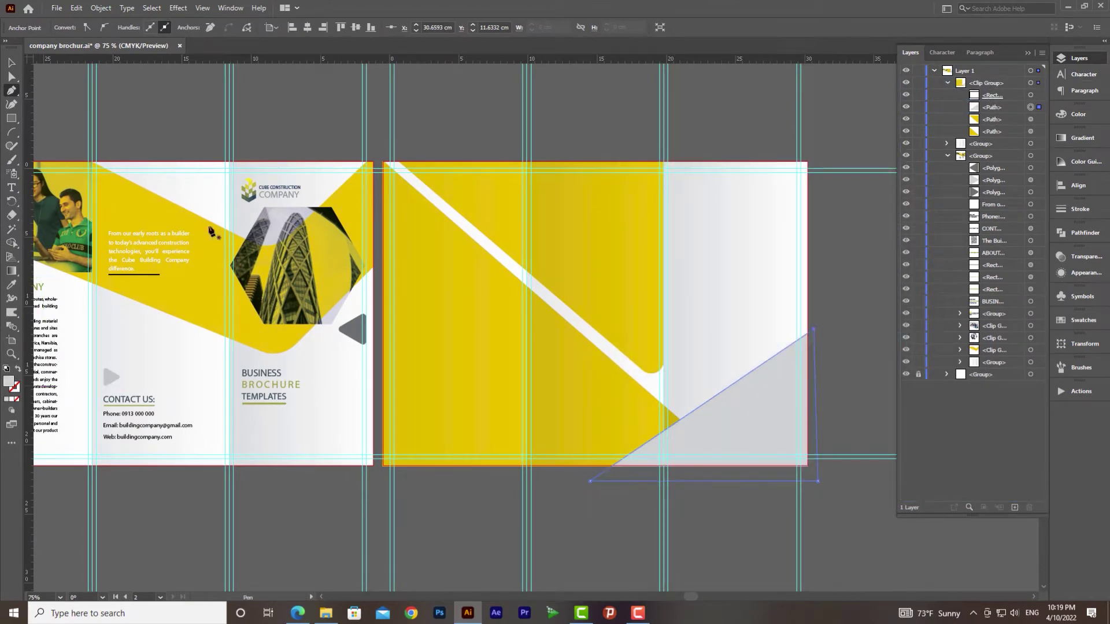
left_click(11, 63)
left_click(1076, 256)
left_click(948, 269)
left_click(943, 310)
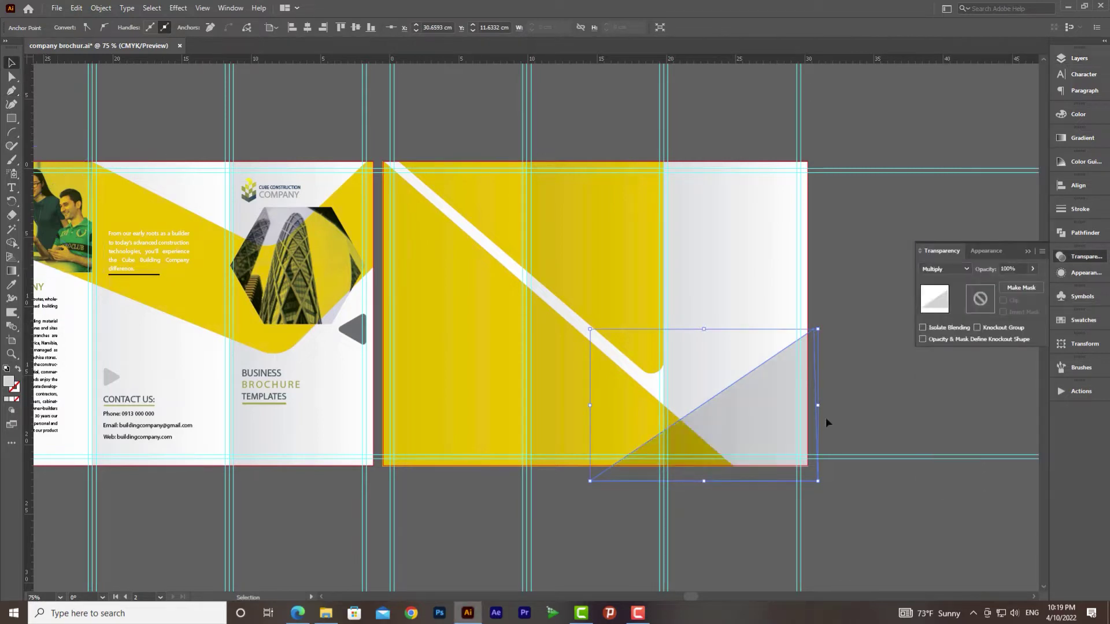
left_click(711, 461)
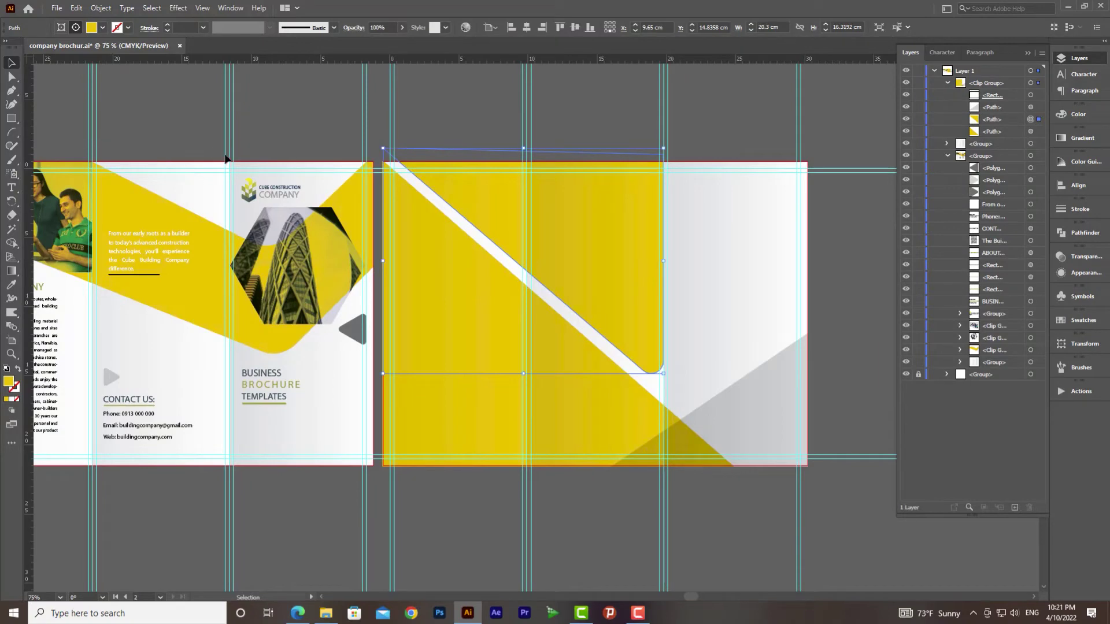
Place the photo of two people signing papers over the second artboard's upper-left area, about 27.1 by 18.1 cm.
left_click(59, 9)
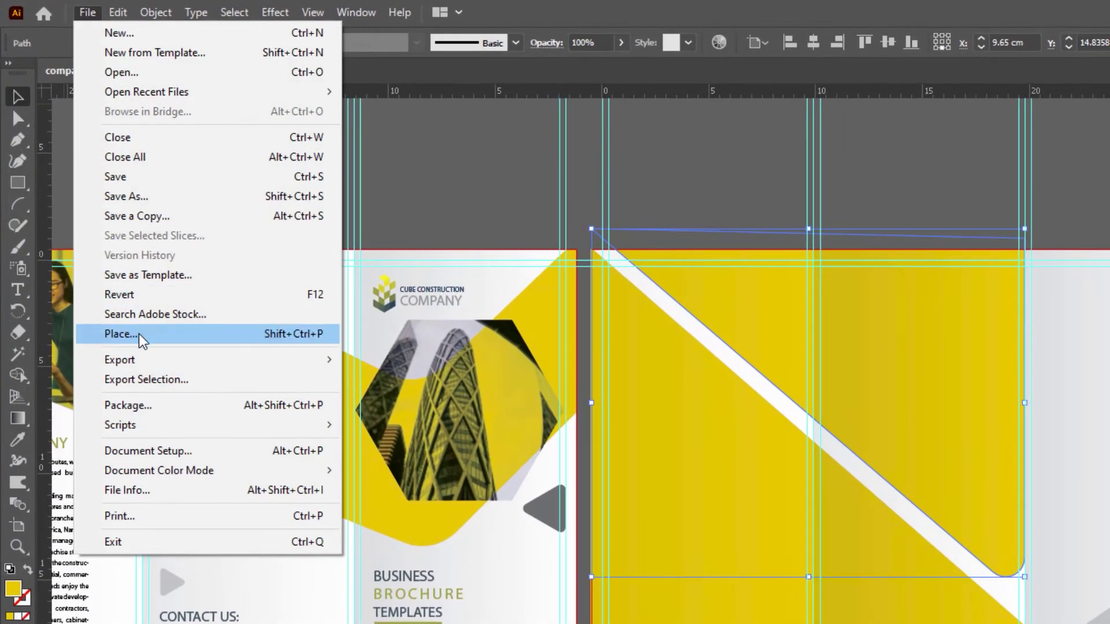
left_click(139, 337)
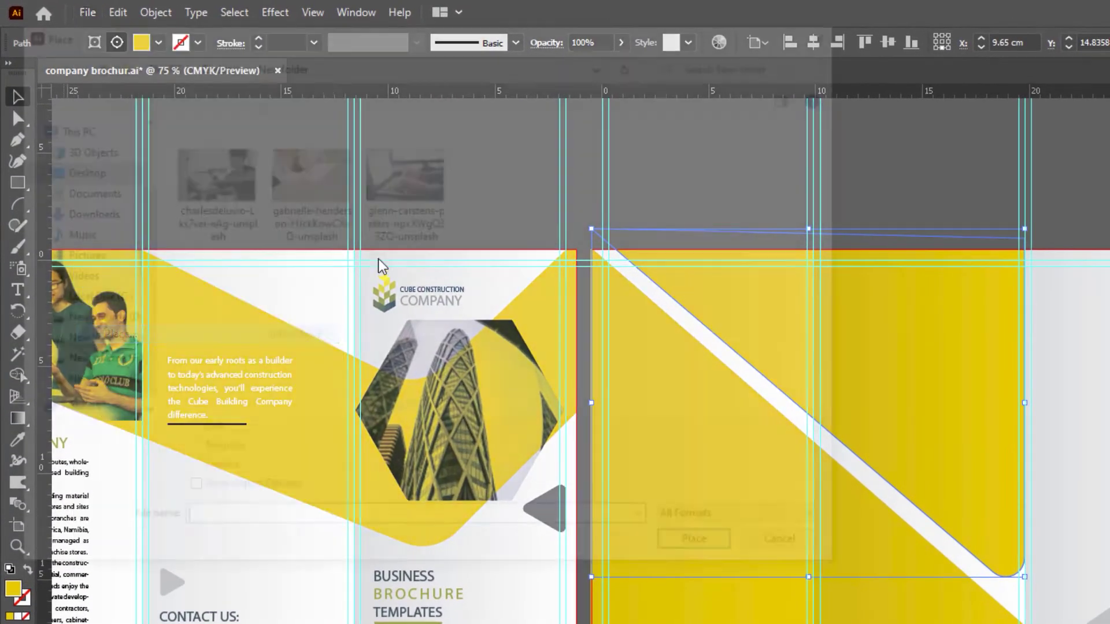
double_click(314, 183)
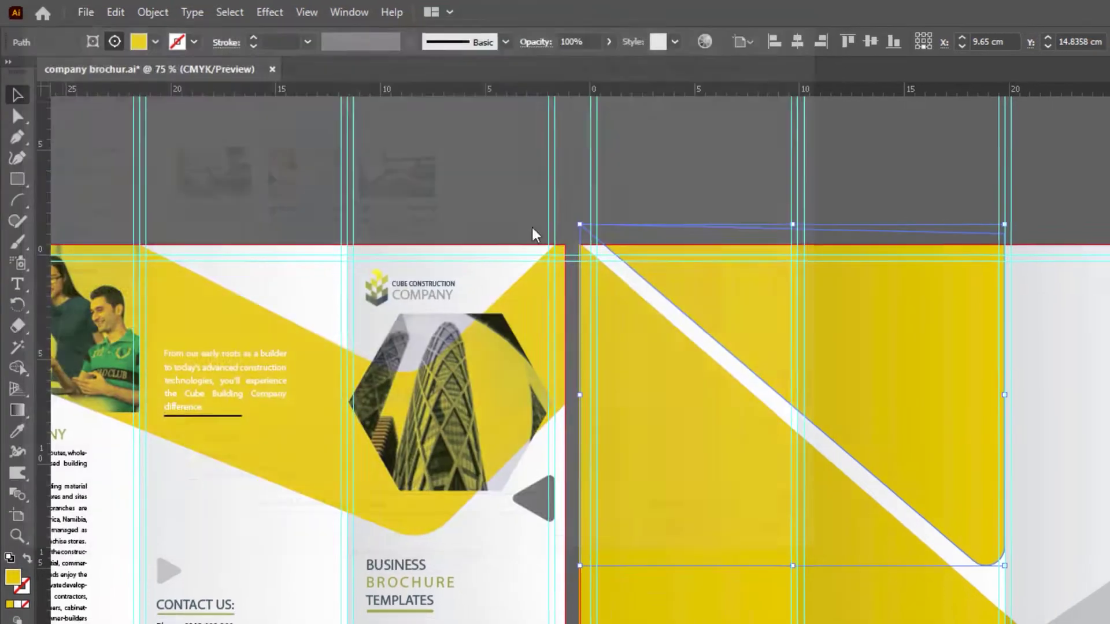
mouse_move(558, 190)
left_mouse_down()
mouse_move(1060, 532)
mouse_move(1109, 595)
left_mouse_up()
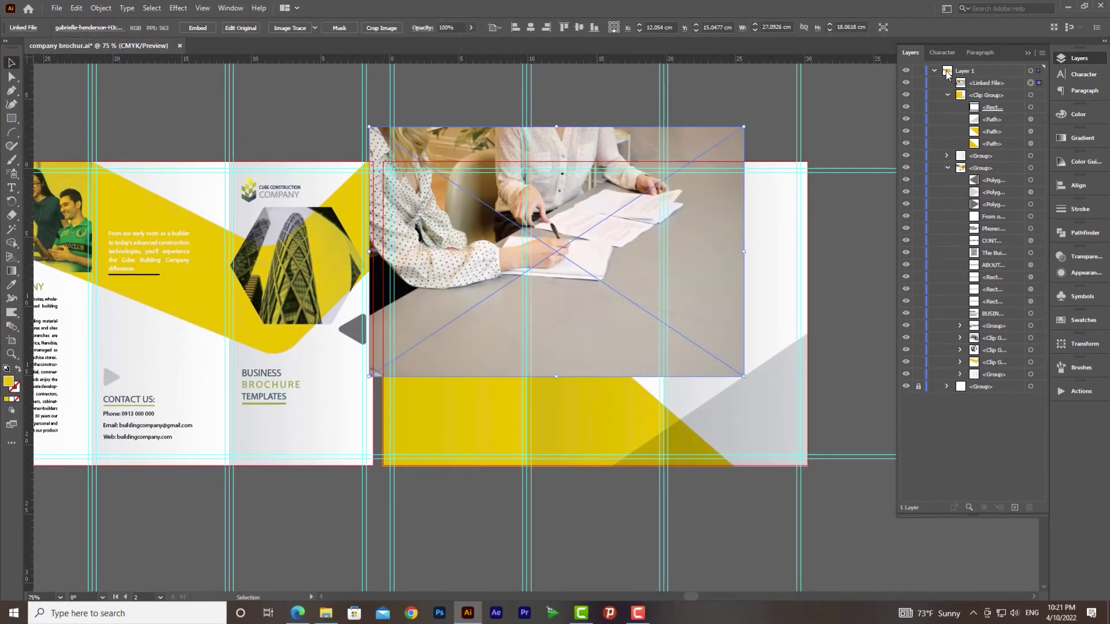
Hide the placed photo and the guides group, and duplicate the upper yellow triangle in place in front of the original.
left_click(906, 83)
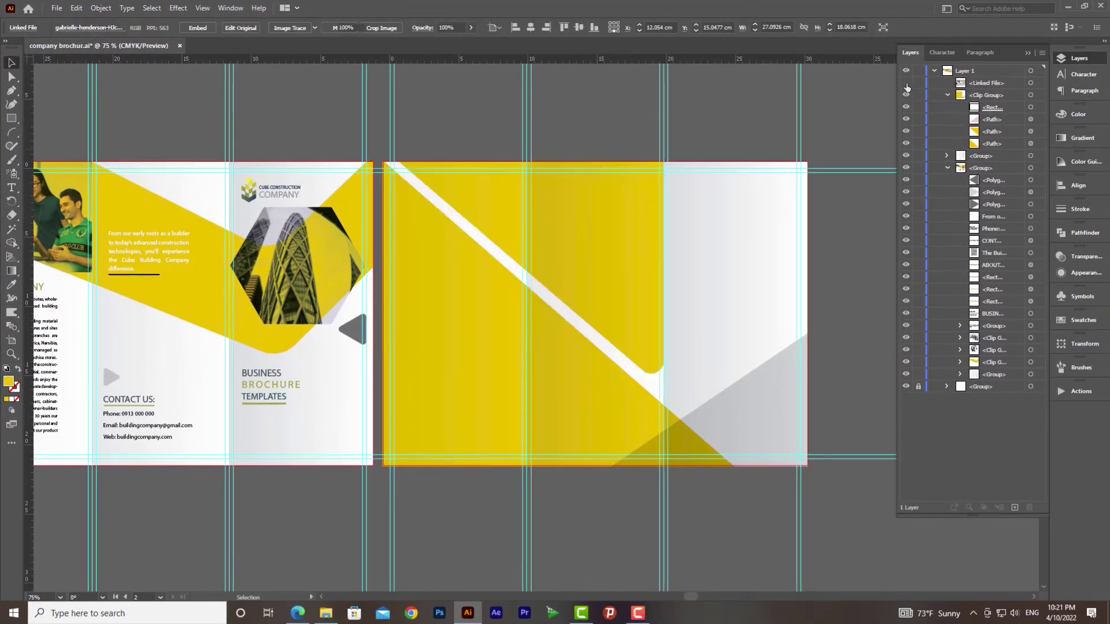
left_click(906, 387)
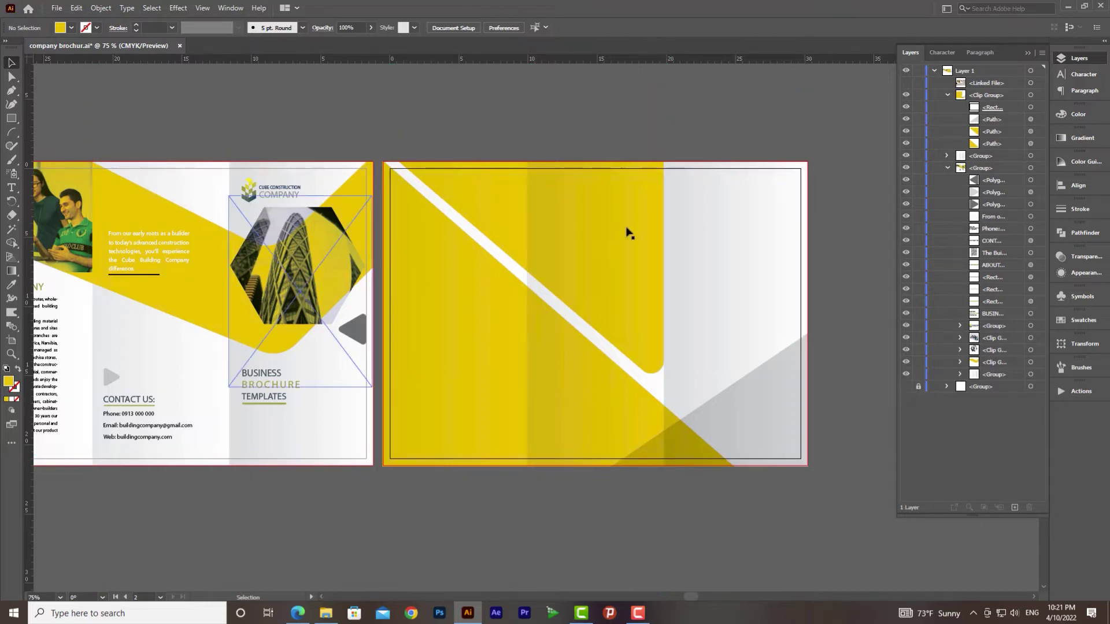
left_click(1031, 131)
left_click(906, 131)
left_click(906, 132)
left_click(1039, 131)
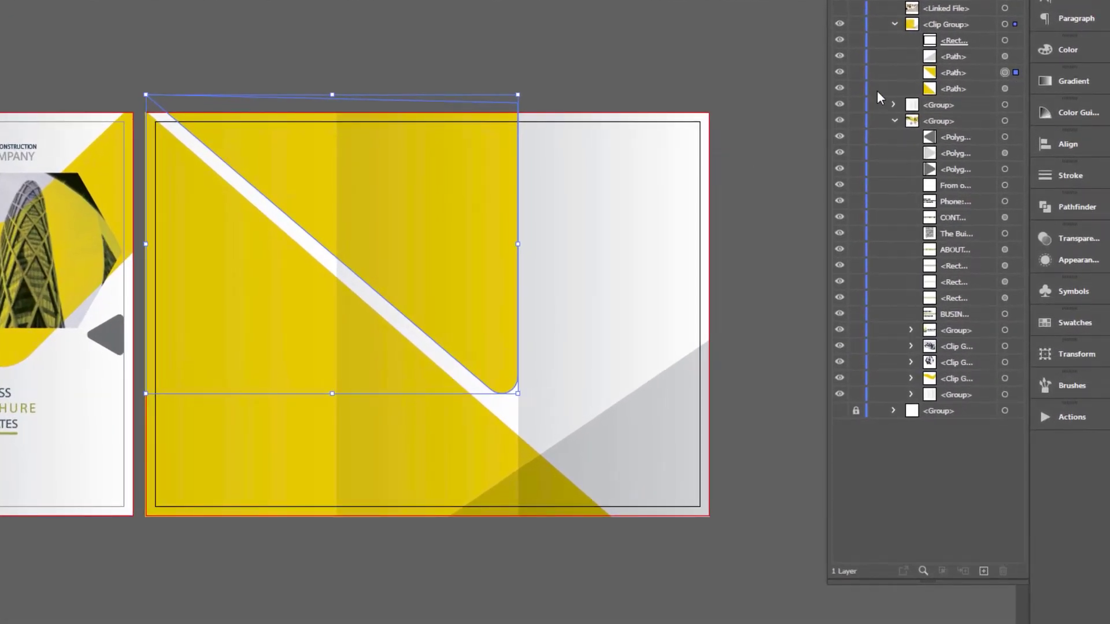
key("ctrl+c")
key("ctrl+f")
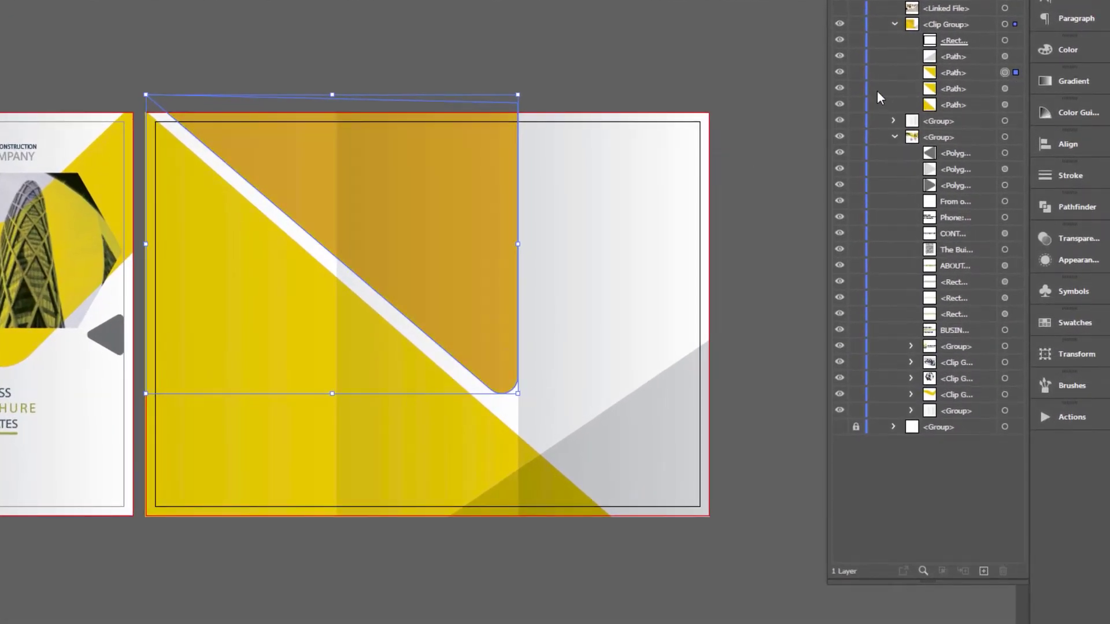
Move the triangle copy out of the clip group to above the photo, and show the photo again.
left_click(957, 74)
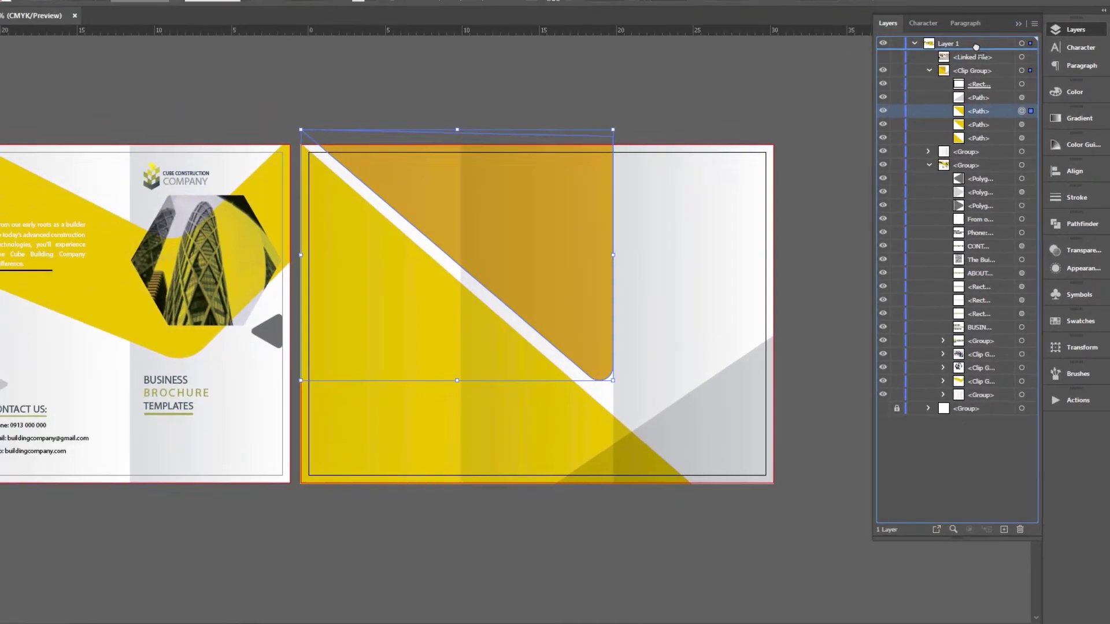
left_click_drag(978, 52, 977, 54)
left_click(886, 74)
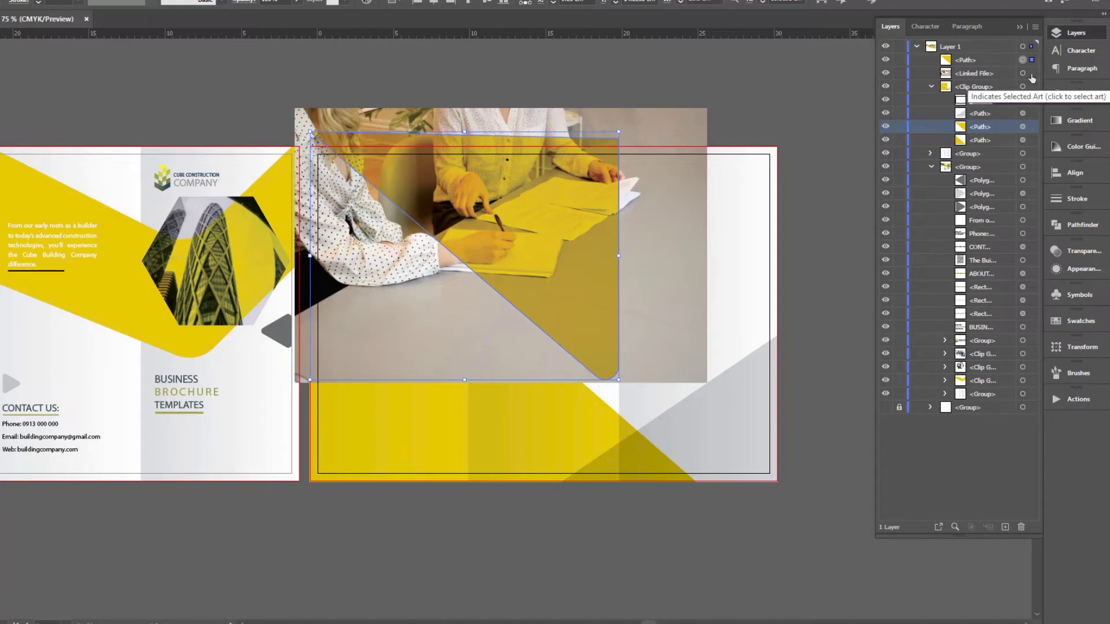
Make a clipping mask from the triangle copy and the photo, and move the result into the artboard's clip group.
left_click(1032, 74, "shift")
right_click(543, 247)
left_click(598, 360)
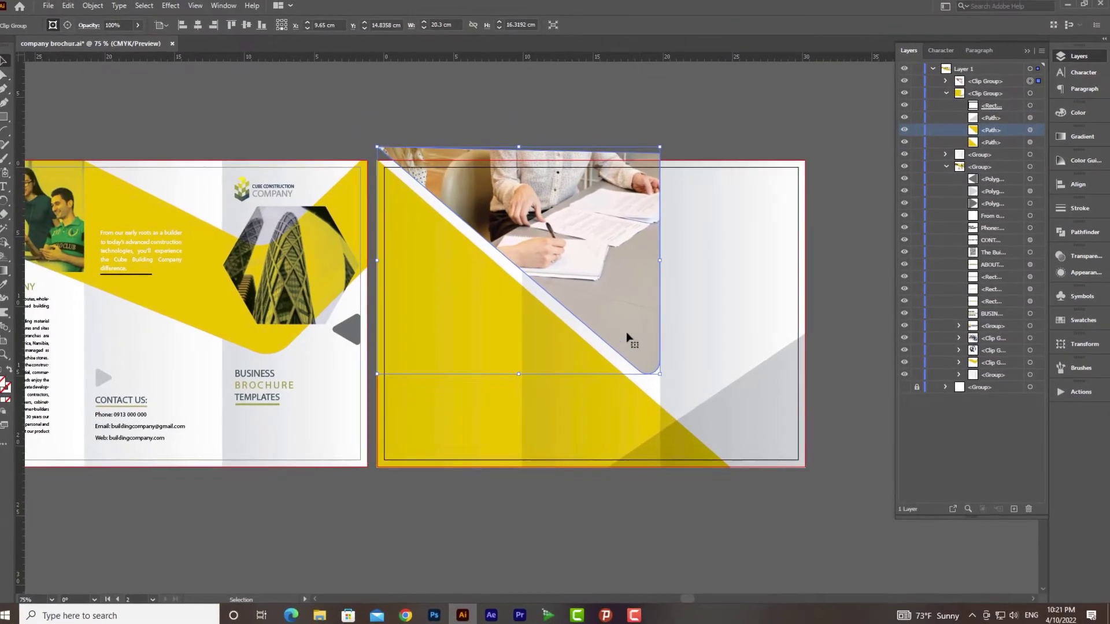
left_click_drag(984, 87, 983, 108)
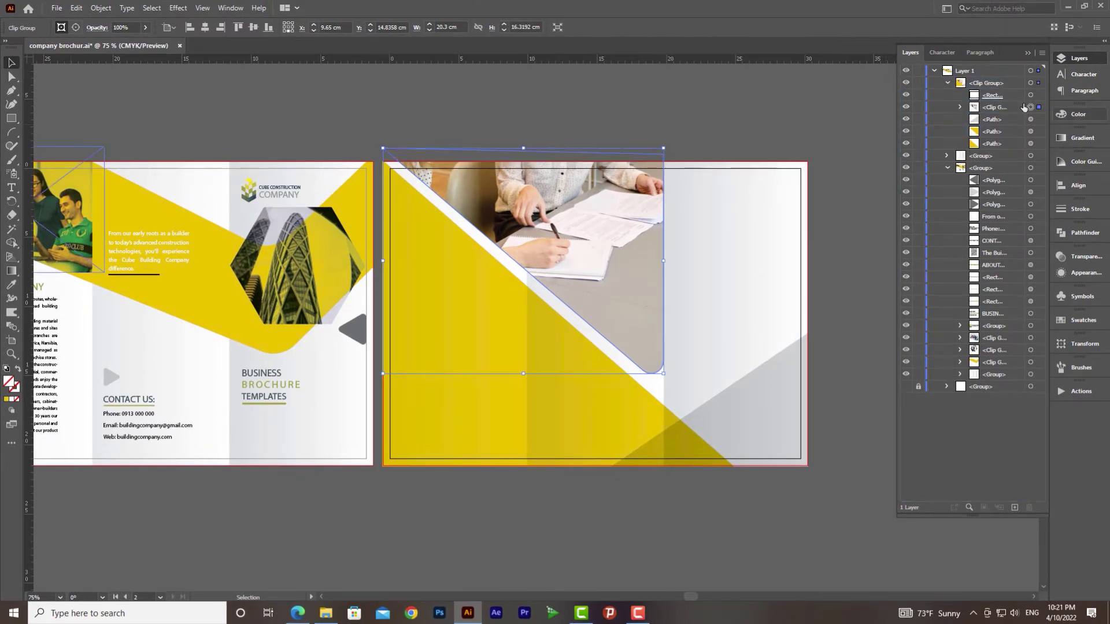
Set the blending mode of the photo inside the nested clip group to Multiply.
left_click(960, 108)
left_click(1039, 133)
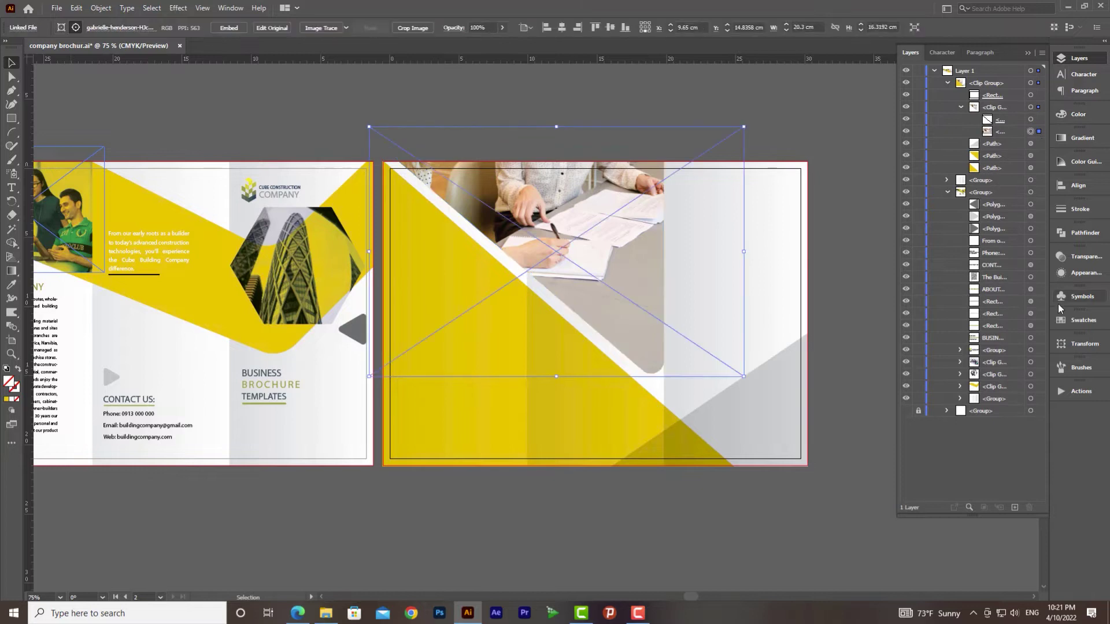
left_click(1075, 257)
left_click(965, 269)
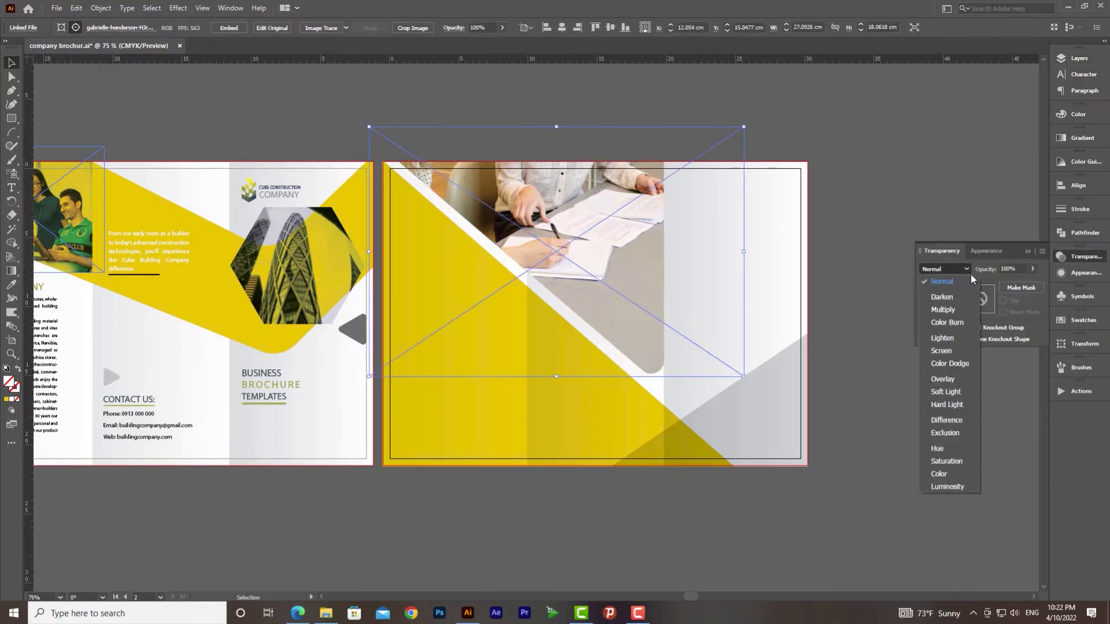
left_click(953, 309)
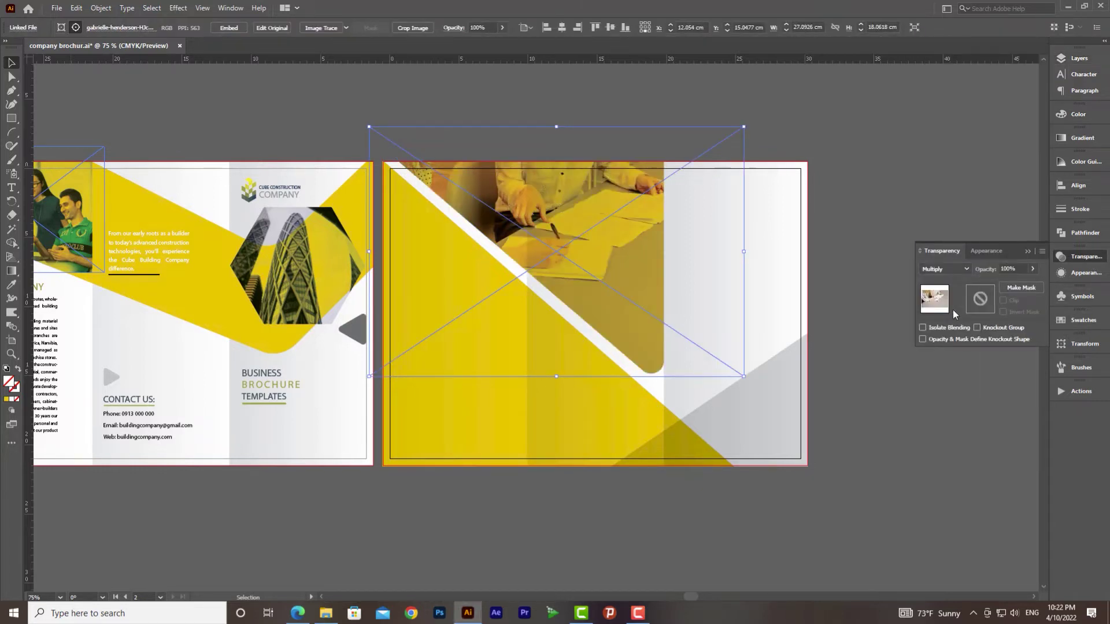
Try the Darken and Color Burn blending modes on the clipped photo, and return it to Multiply.
left_click(959, 269)
left_click(956, 297)
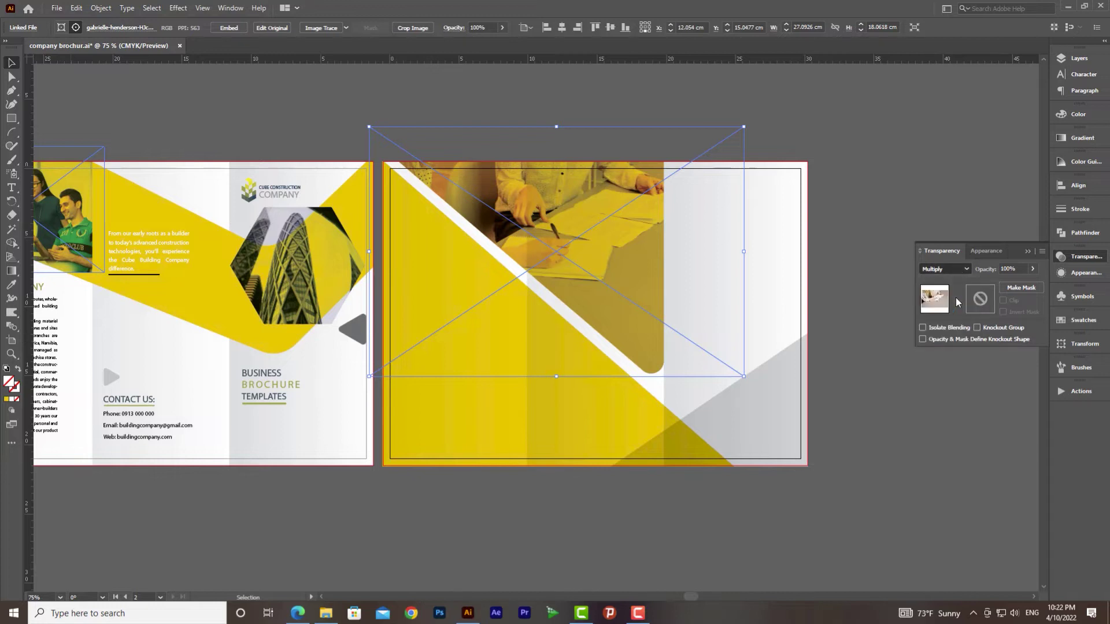
left_click(959, 268)
left_click(953, 321)
left_click(957, 268)
left_click(955, 309)
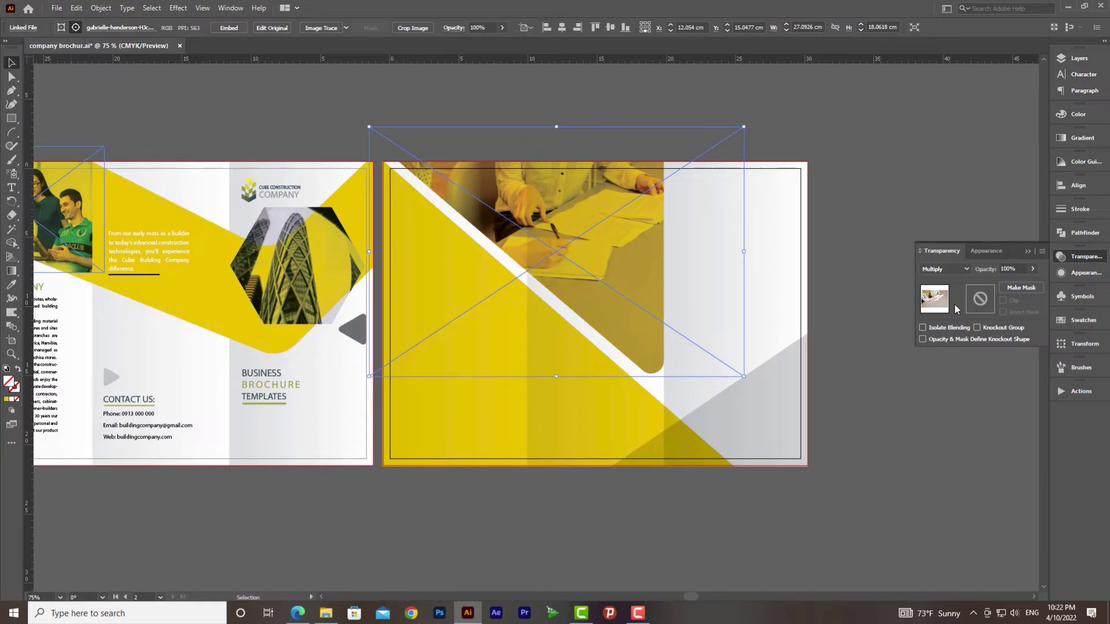
Scale the clipped photo of the person at the desk down to about 23.6 × 16.8 cm and shift it slightly within its mask.
left_click(861, 125)
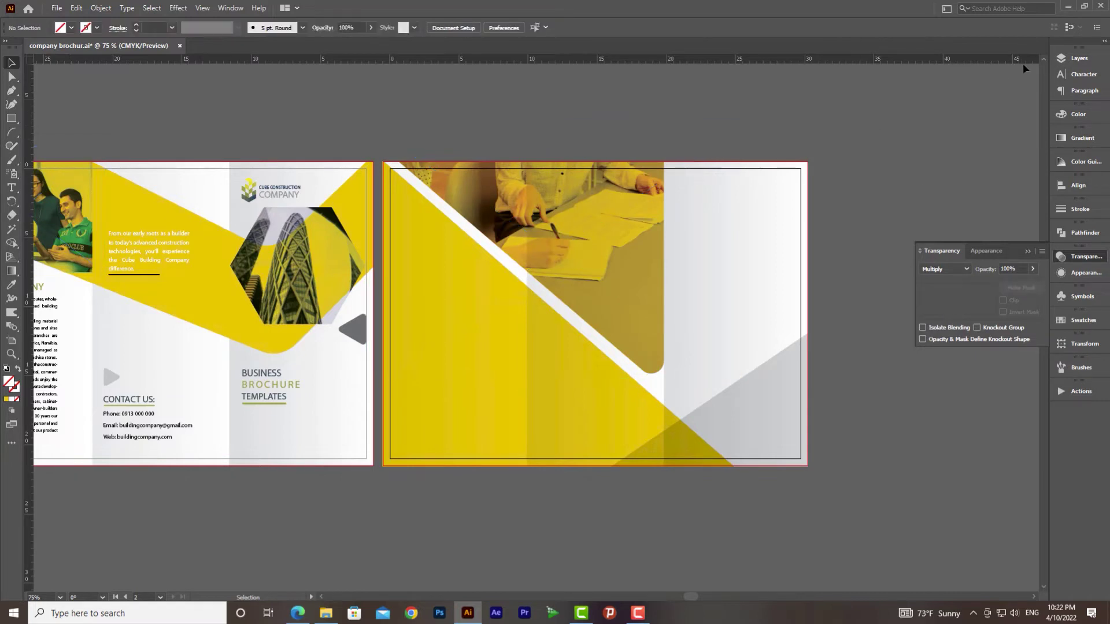
left_click(1069, 58)
left_click(1030, 131)
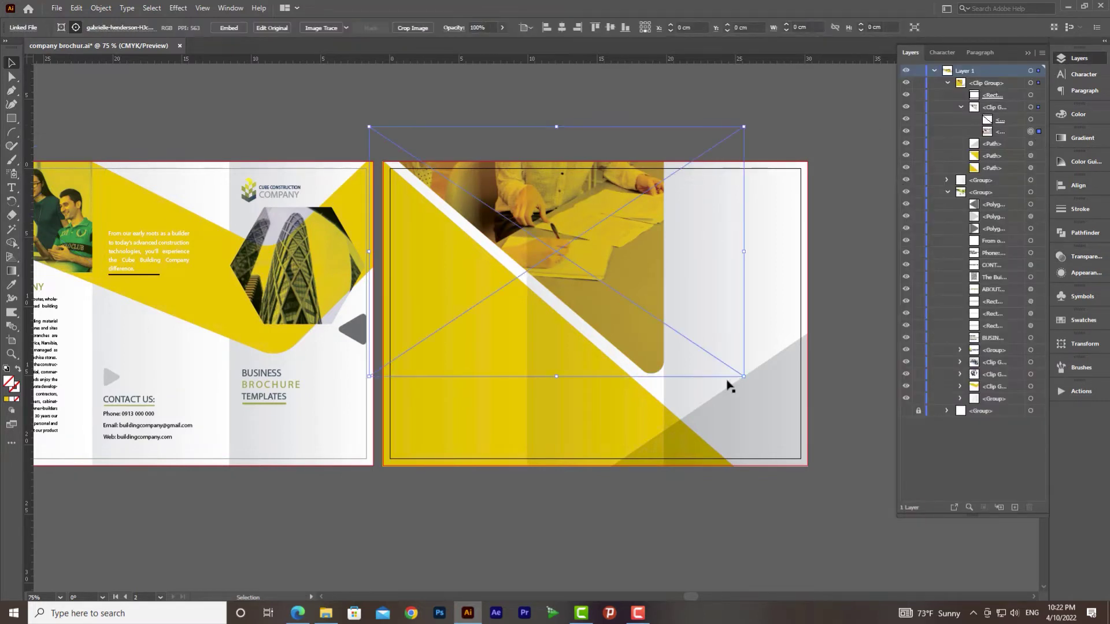
left_click_drag(716, 150, 716, 182)
left_click_drag(743, 406, 696, 376)
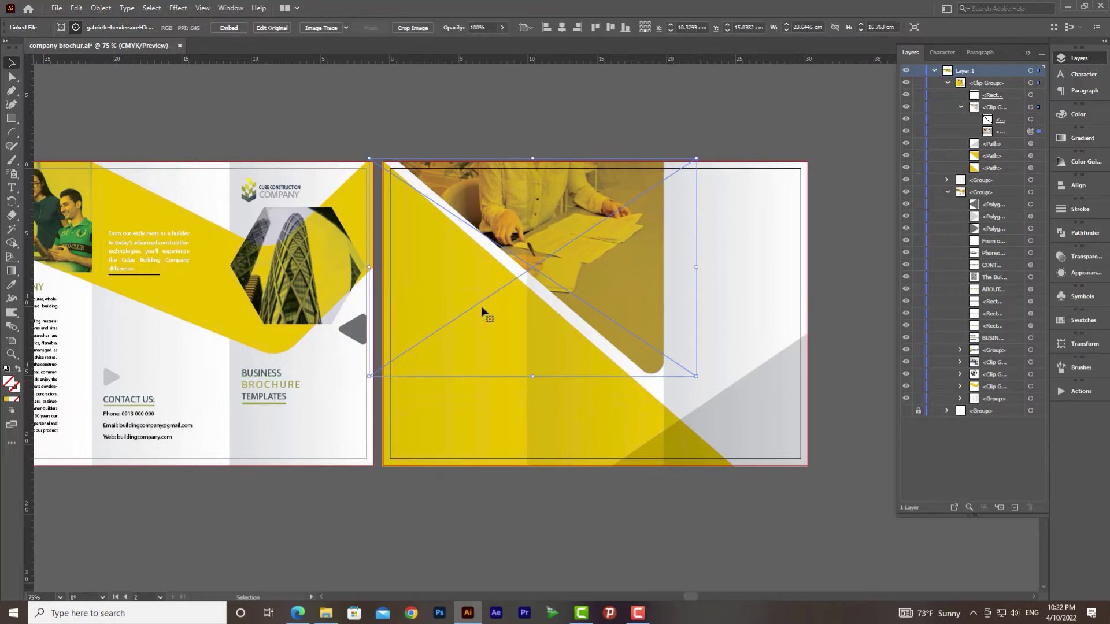
left_click_drag(504, 290, 523, 287)
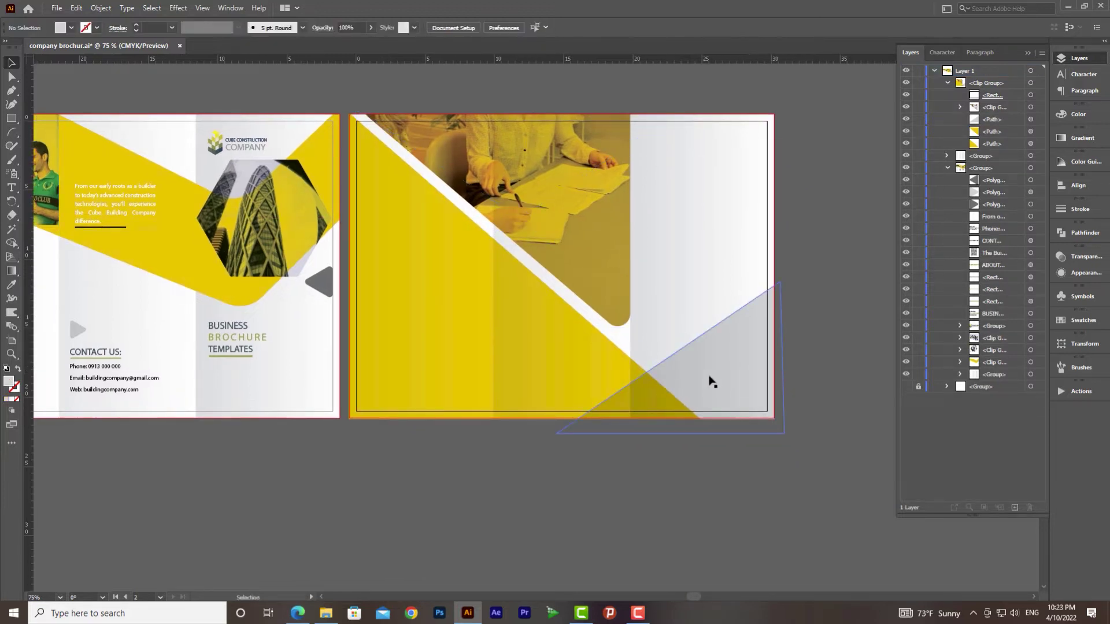
Duplicate the grey triangle in place inside the second artboard's clip group.
left_click(712, 380)
left_click(1039, 119)
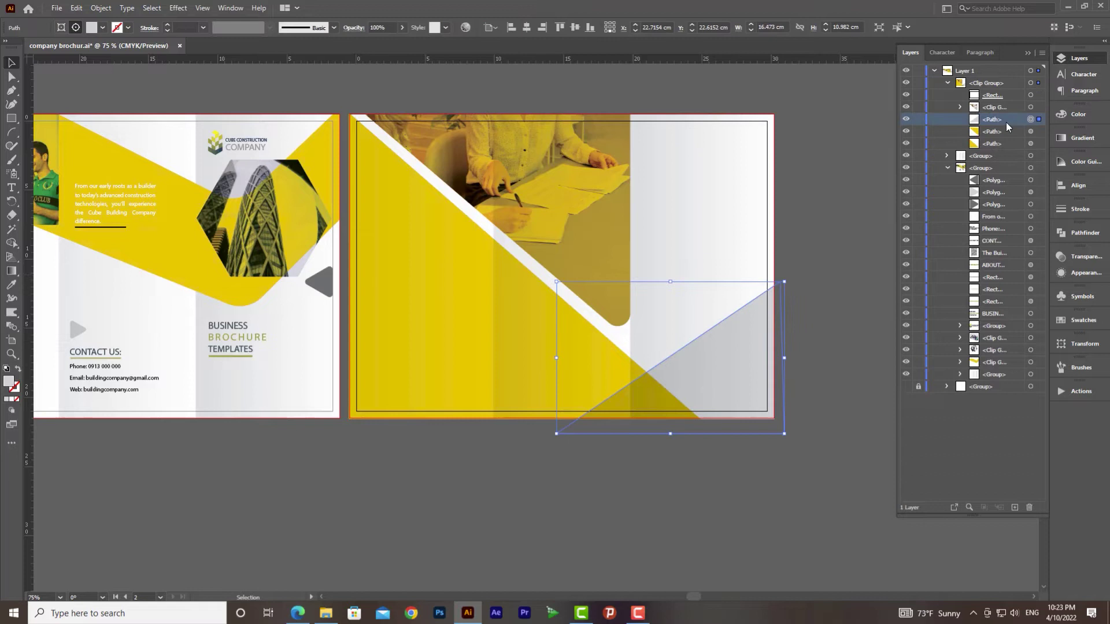
key("ctrl+c")
key("ctrl+f")
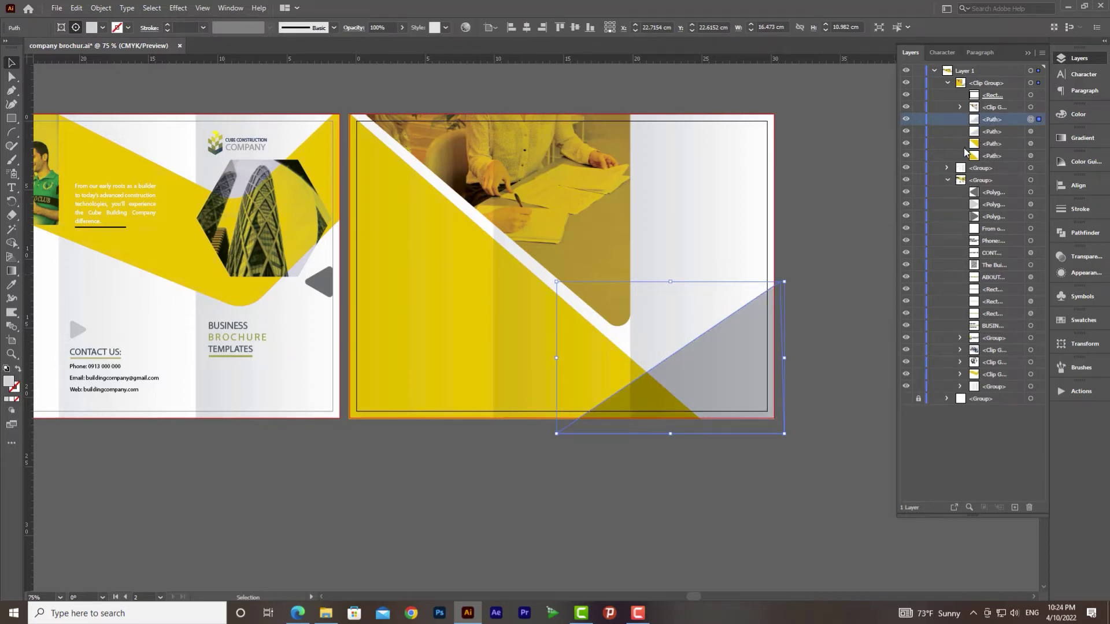
Place the glenn-carstens-peters laptop photo about 21 × 14 cm over the grey triangle, and stack it between the two triangle paths.
left_click(56, 8)
left_click(96, 219)
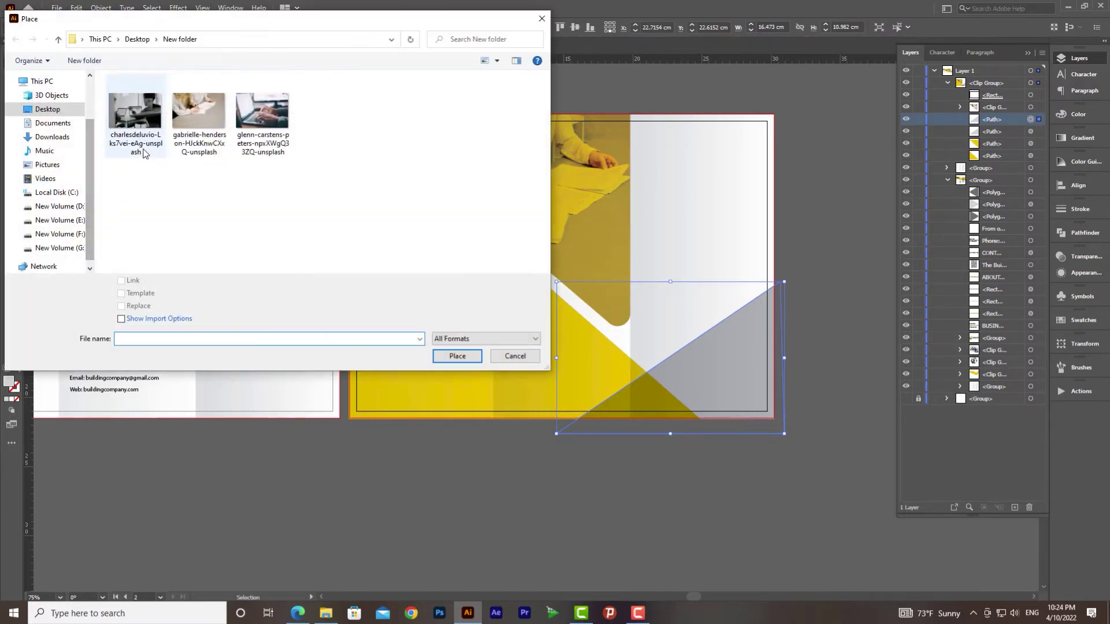
double_click(261, 118)
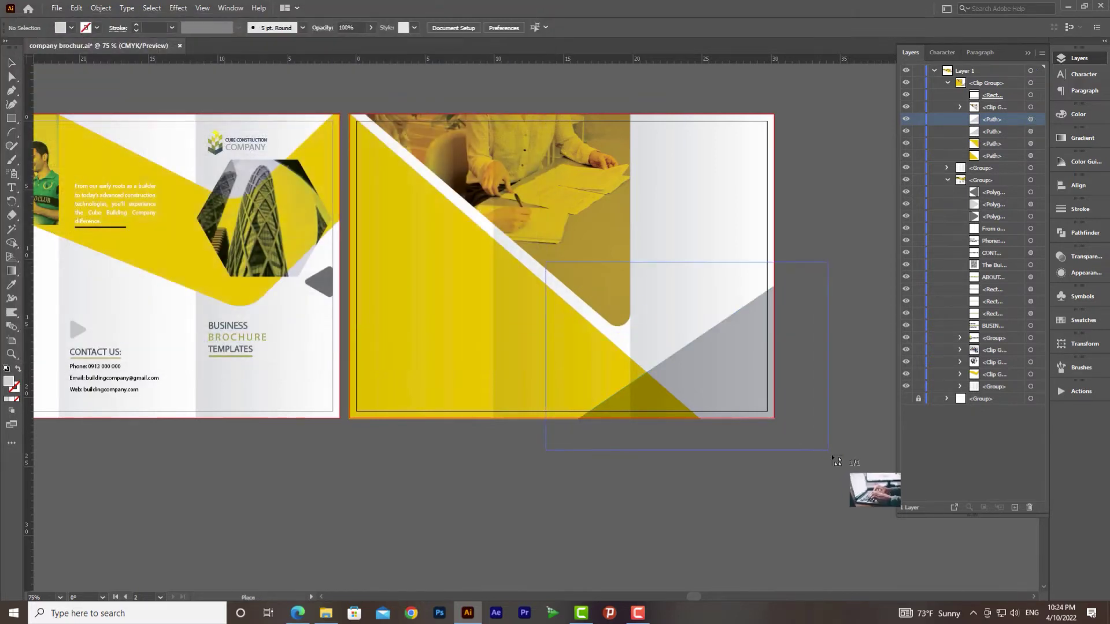
left_click_drag(833, 459, 837, 457)
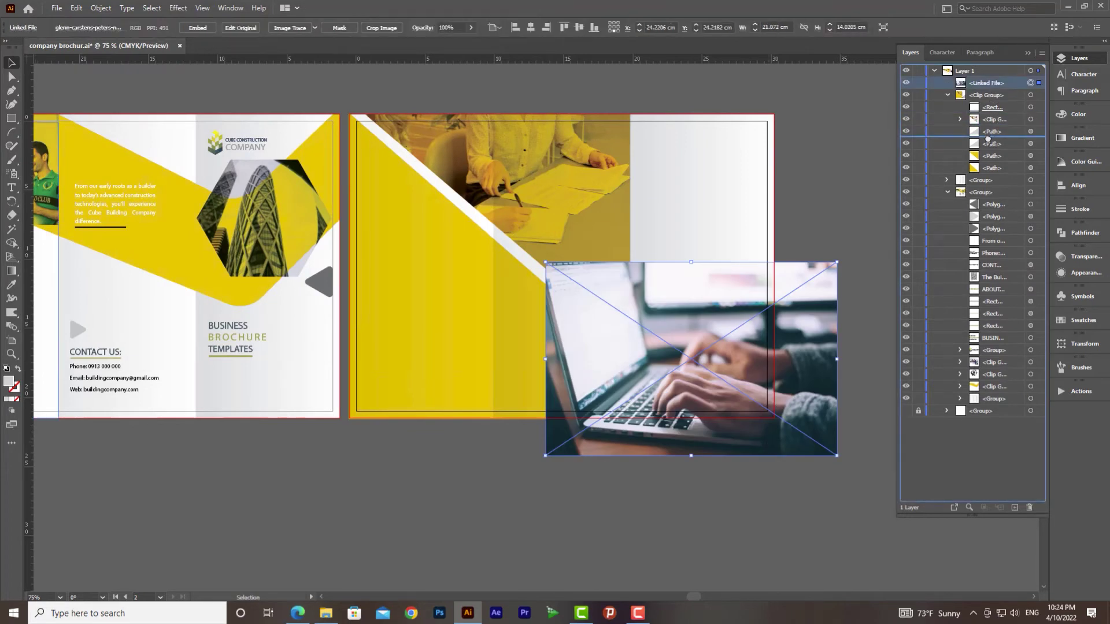
left_click_drag(988, 139, 989, 139)
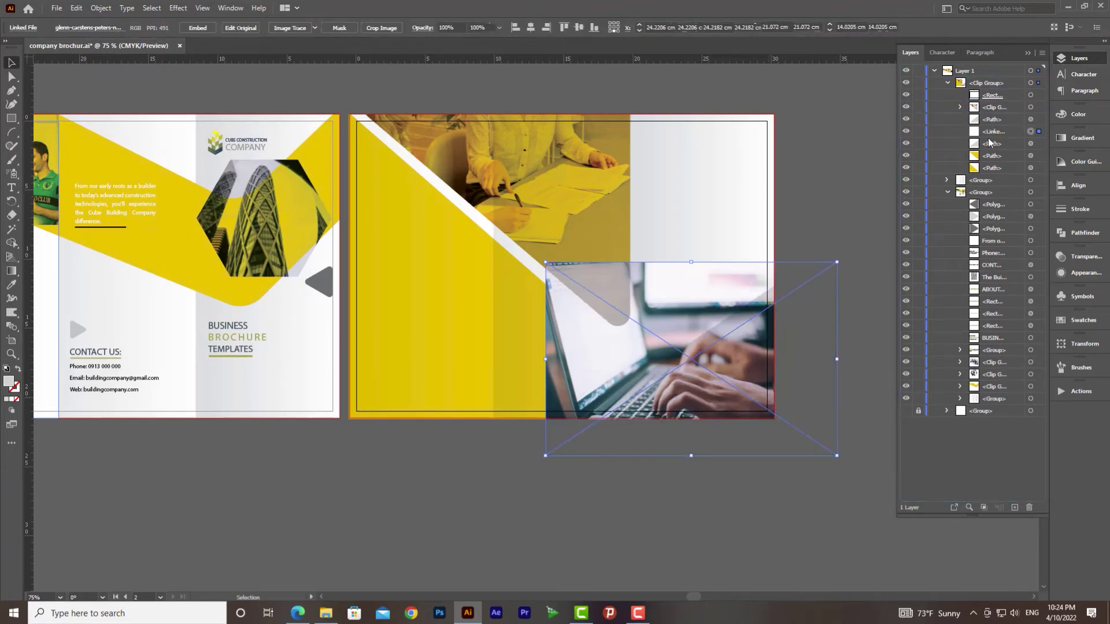
Make a clipping mask from the upper triangle copy and the laptop photo.
left_click(1039, 119, "shift")
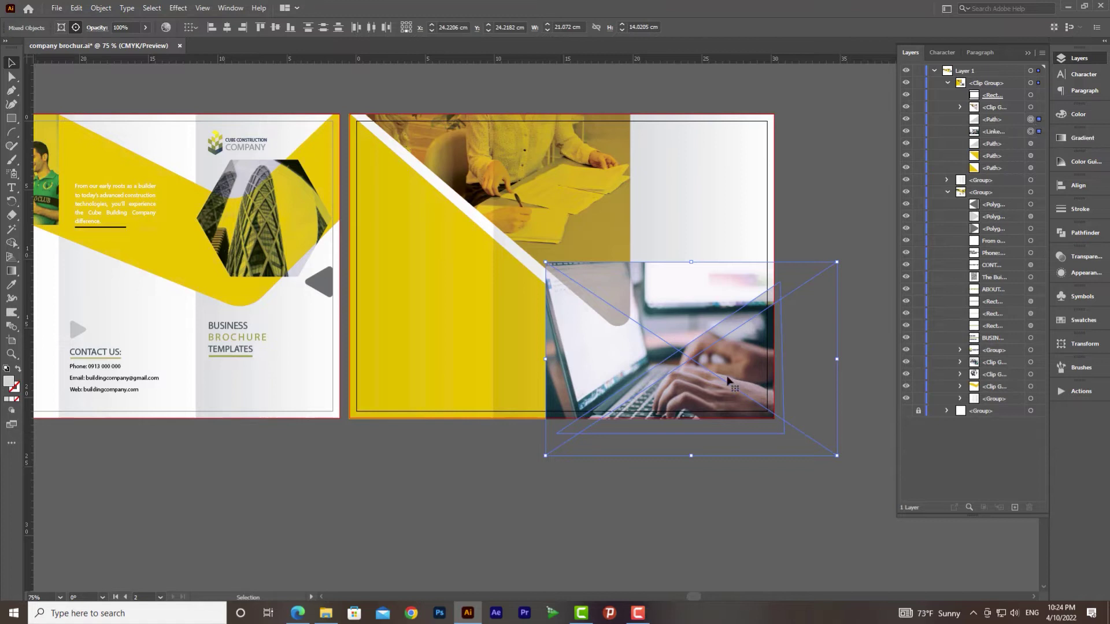
right_click(691, 344)
left_click(743, 448)
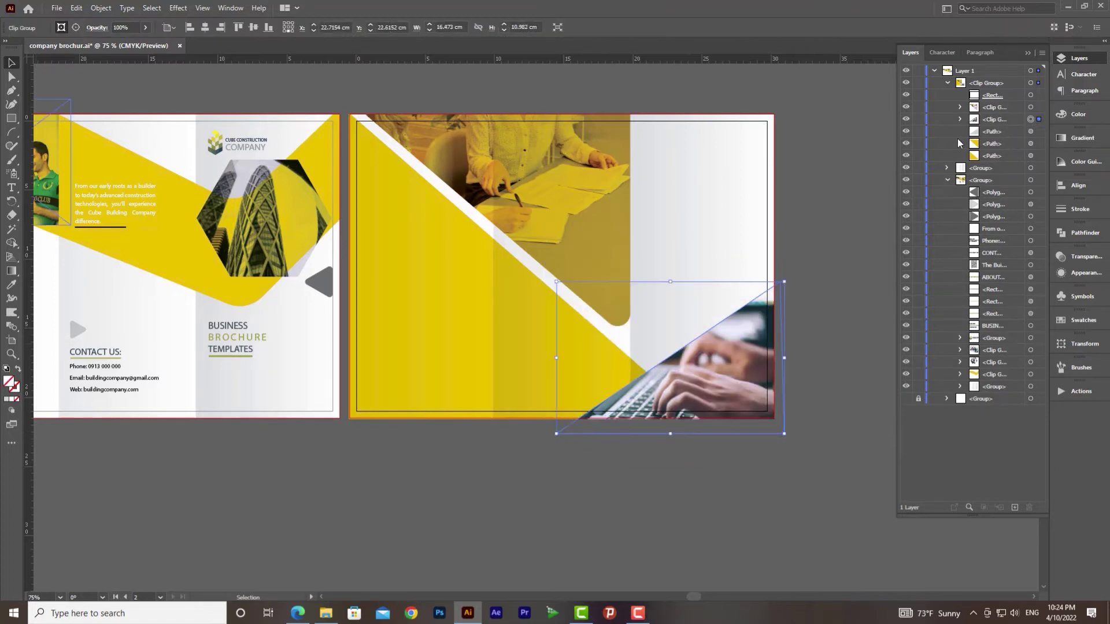
Enlarge the clipped laptop photo together with the grey triangle beneath it to about 19.3 × 12.9 cm.
left_click(959, 119)
left_click(1031, 144)
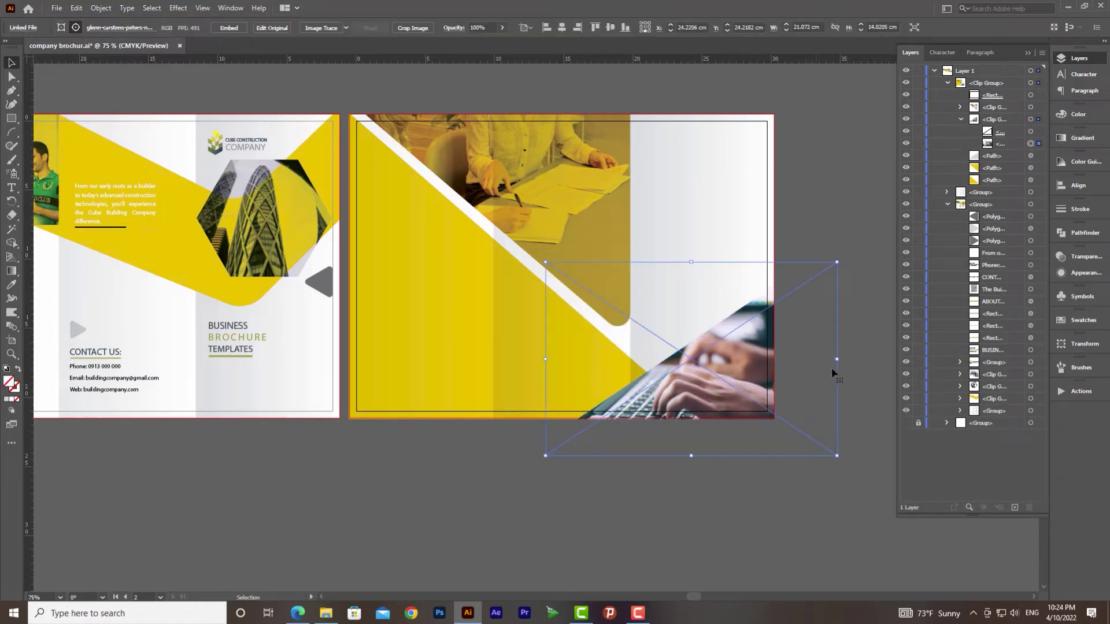
left_click(961, 119)
left_click(1041, 120)
left_click(1038, 131, "shift")
left_click_drag(557, 283, 517, 255)
left_click(961, 119)
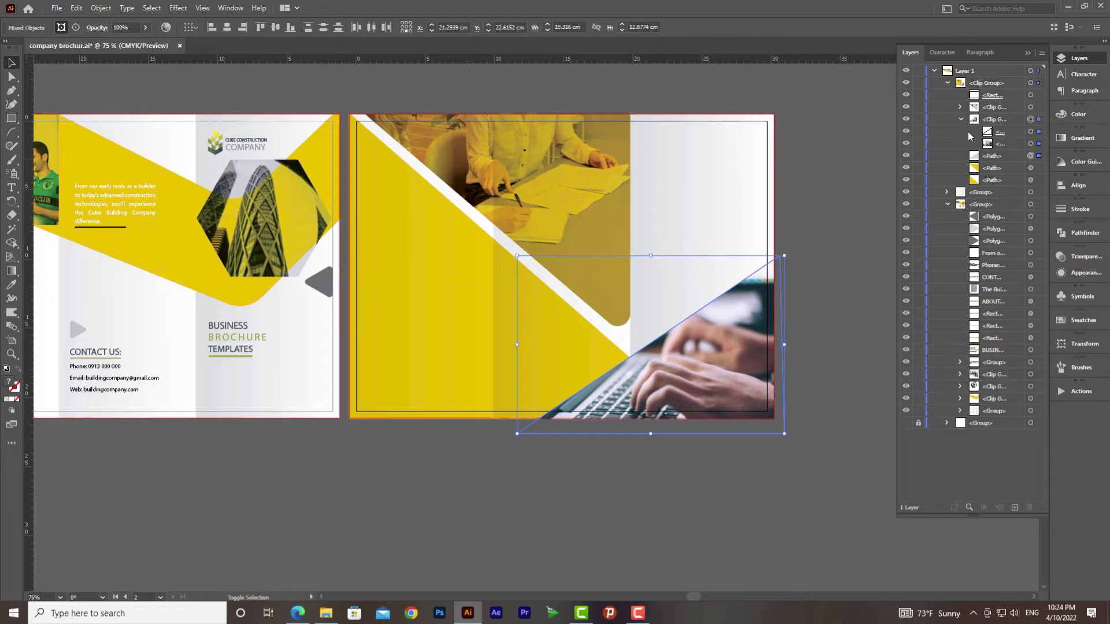
Scale the laptop photo inside its mask down to about 19.2 × 12.7 cm, so it still covers the triangle's visible area.
left_click(961, 120)
left_click(1039, 131)
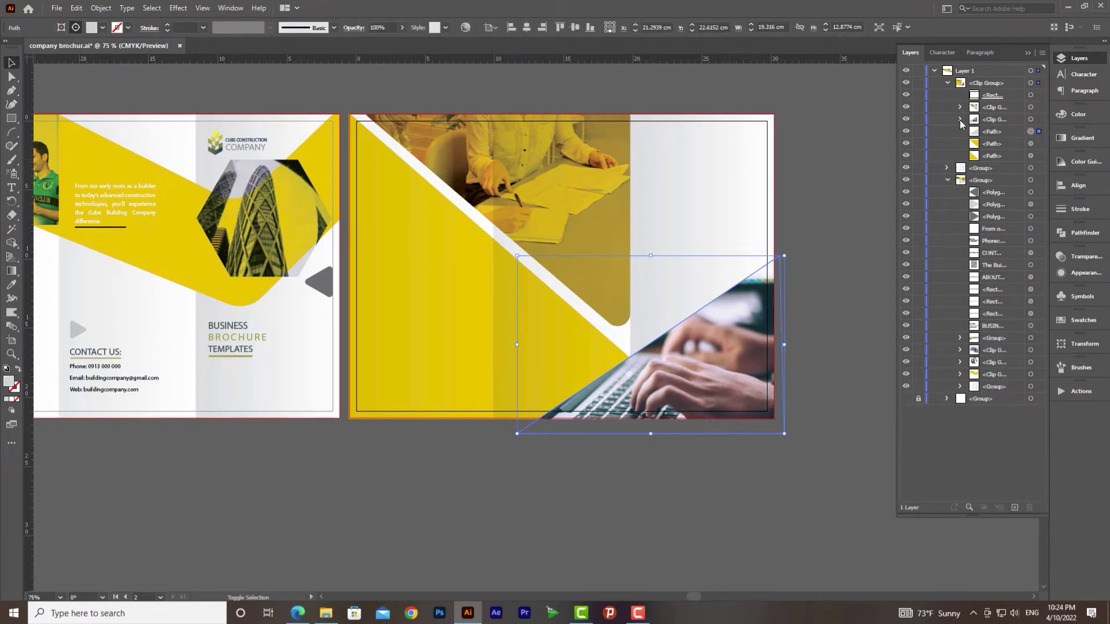
left_click(960, 119)
left_click(1038, 144)
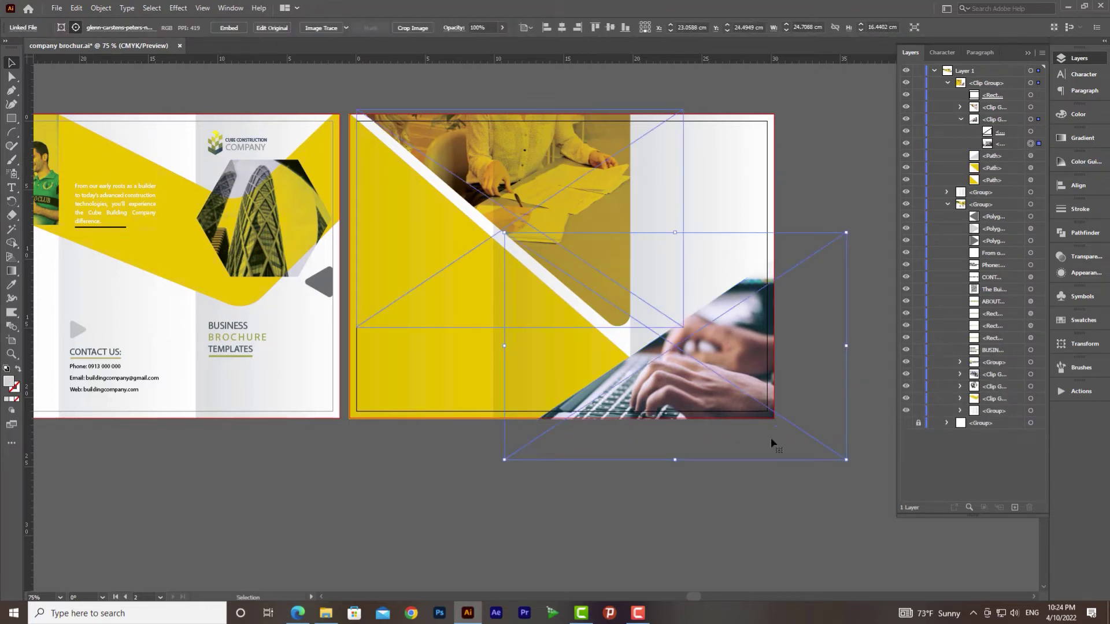
left_click_drag(844, 458, 796, 427)
left_click_drag(782, 243, 809, 274)
left_click_drag(824, 459, 792, 425)
left_click_drag(747, 272, 804, 258)
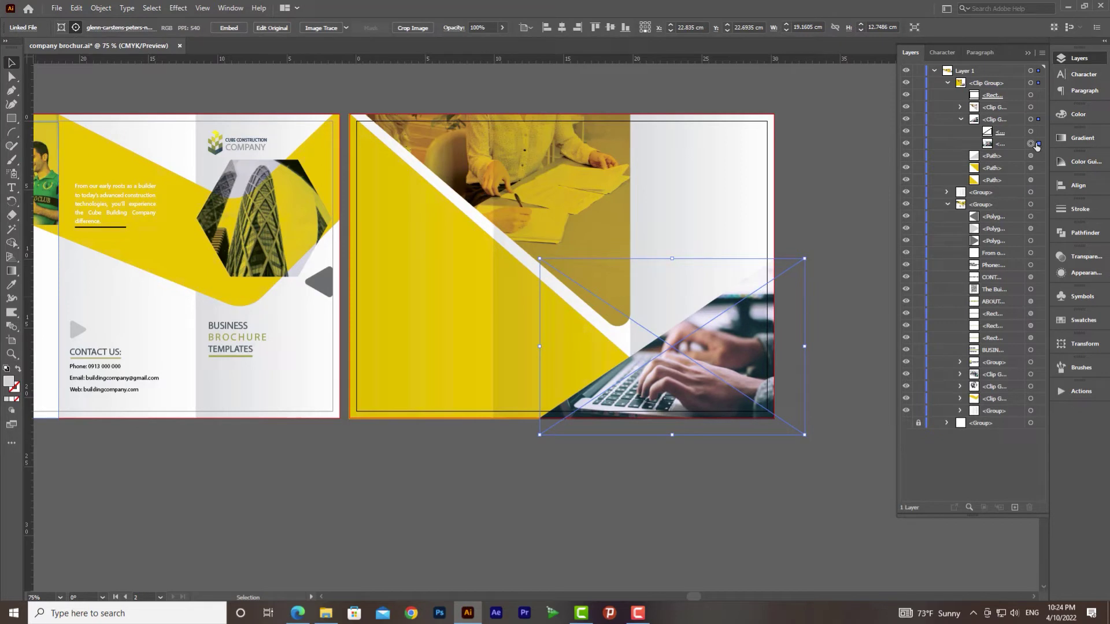
Set the blending mode of the laptop photo inside its clip group to Multiply.
left_click(1078, 256)
left_click(965, 270)
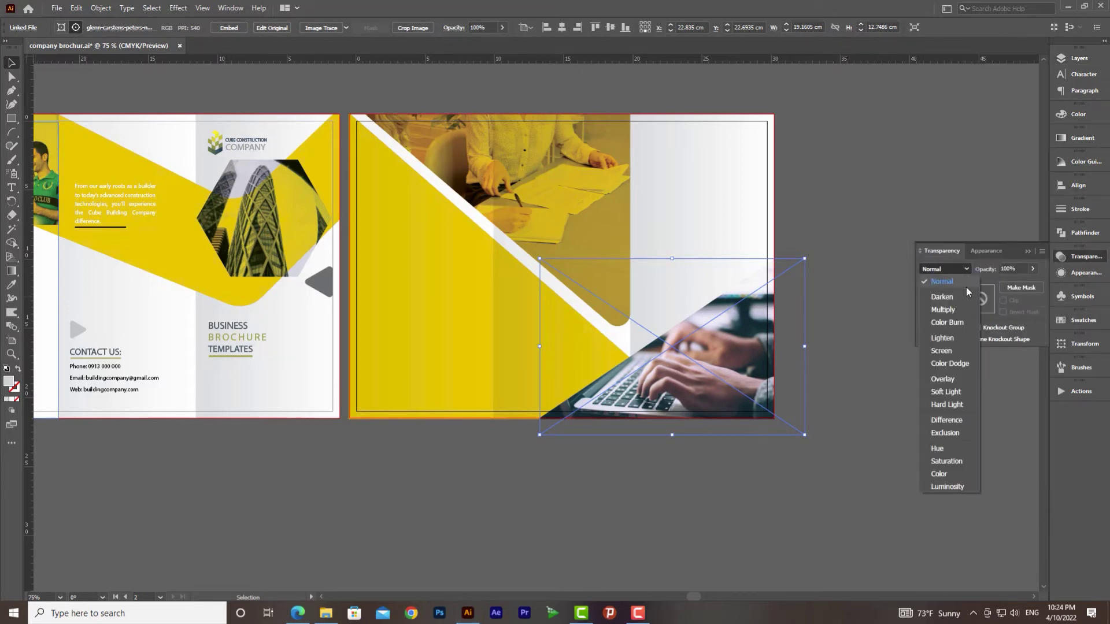
left_click(955, 314)
left_click(868, 389)
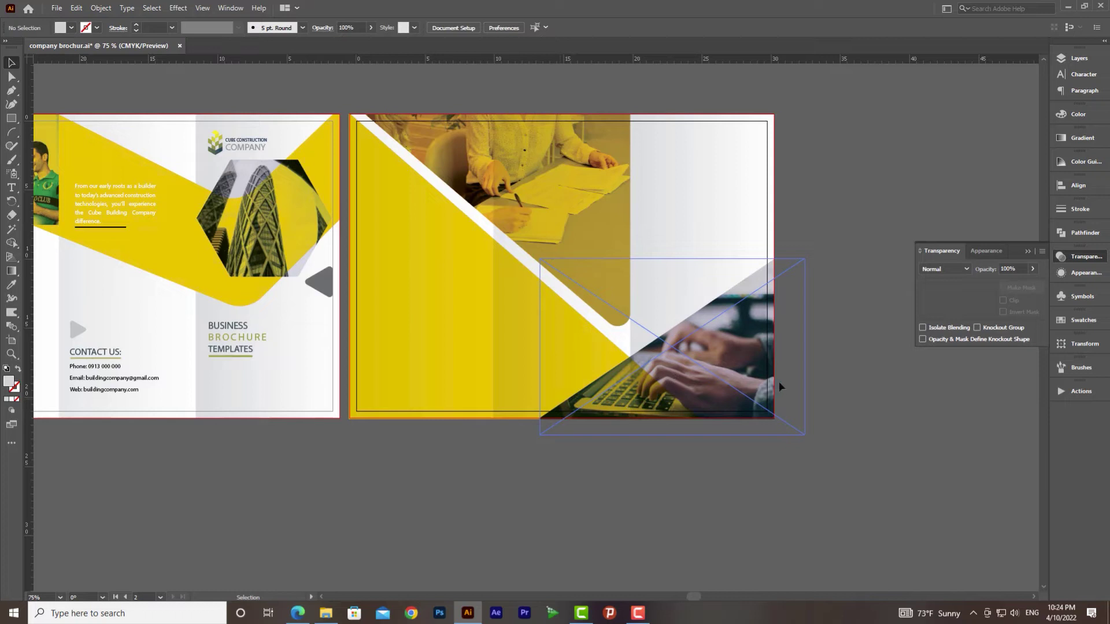
left_click(1078, 58)
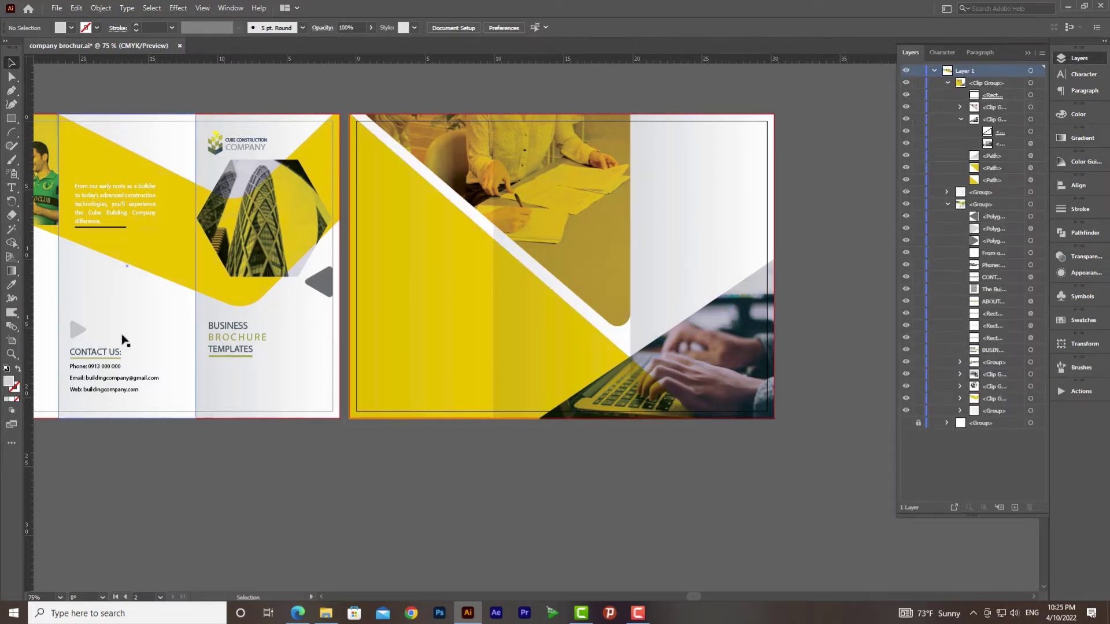
left_click_drag(142, 345, 225, 337)
left_click_drag(370, 348, 324, 348)
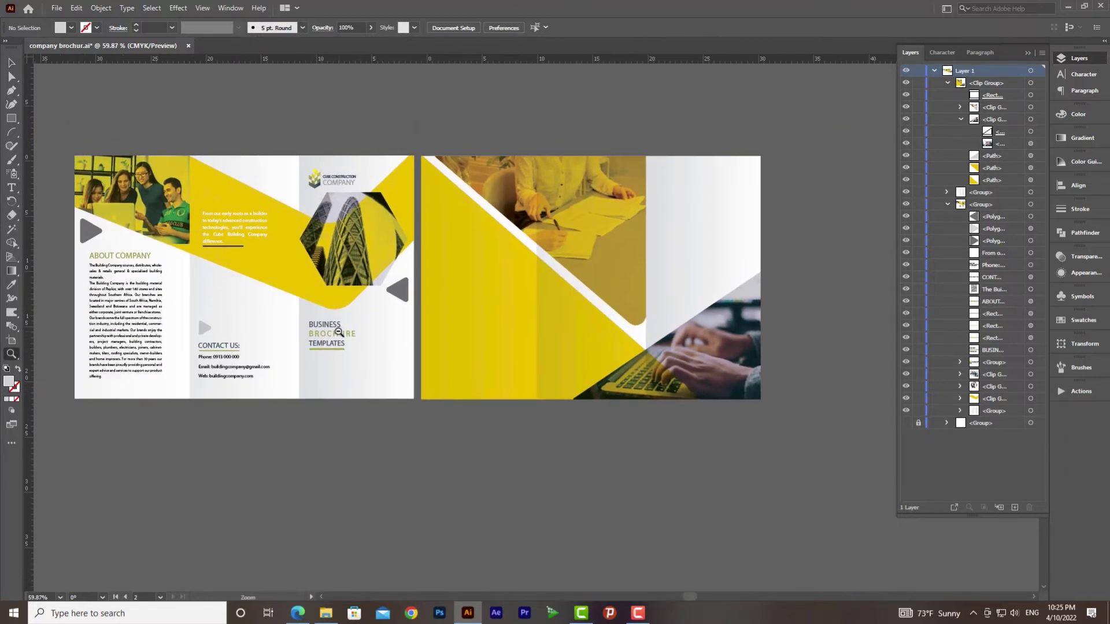
left_click(12, 63)
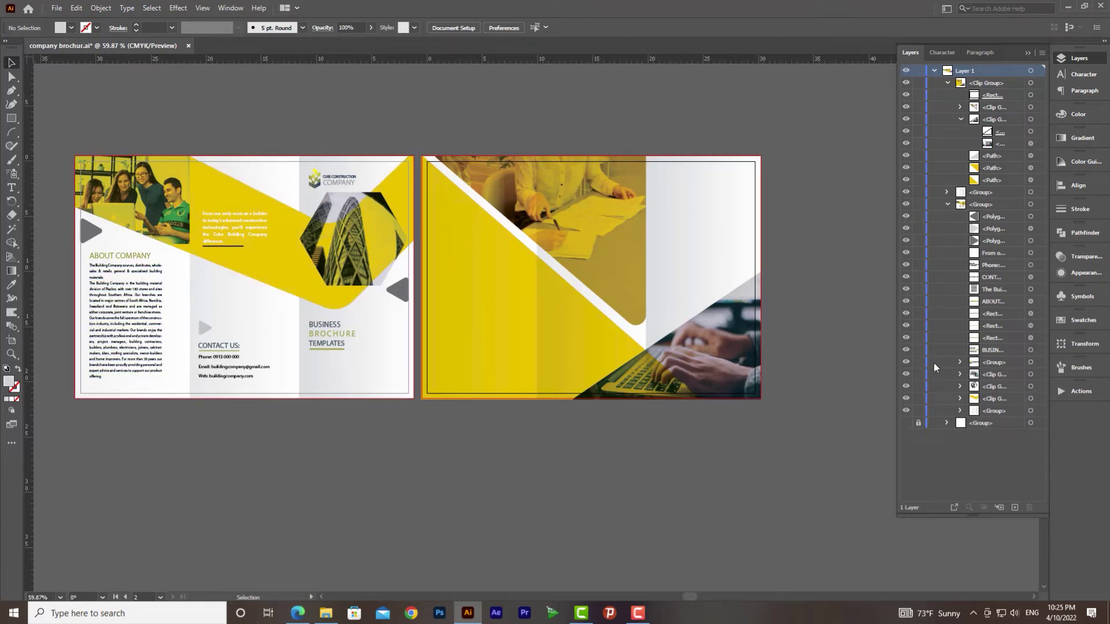
left_click(906, 351)
left_click(905, 350)
Duplicate the first page's company description and ABOUT COMPANY heading in place, and move both copies to the top of Layer 1.
left_click(1032, 289)
left_click(1005, 291)
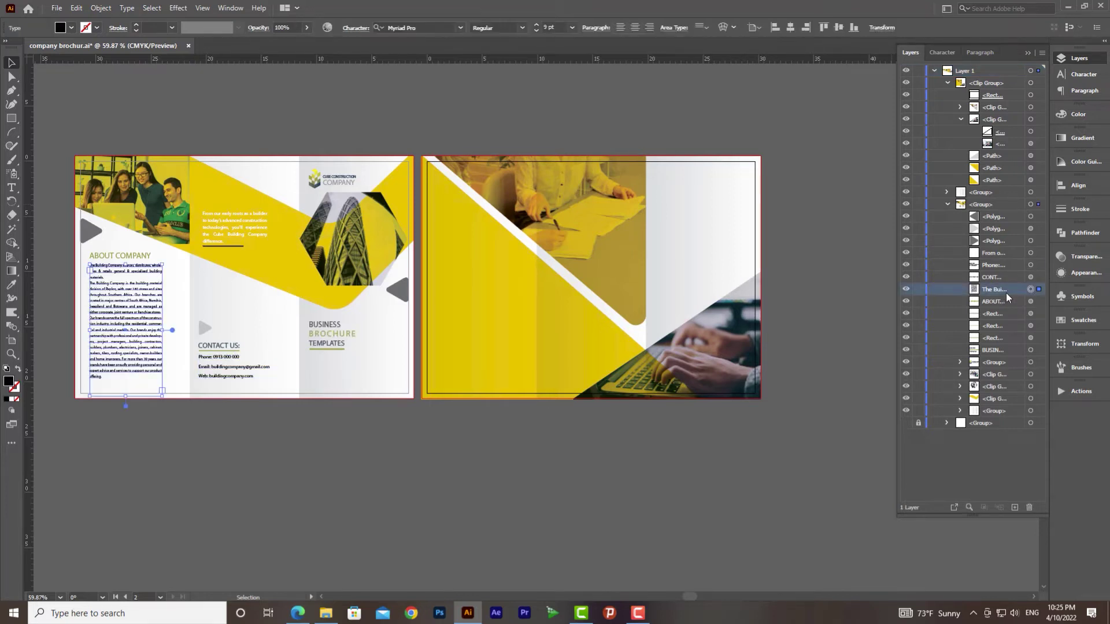
key("a")
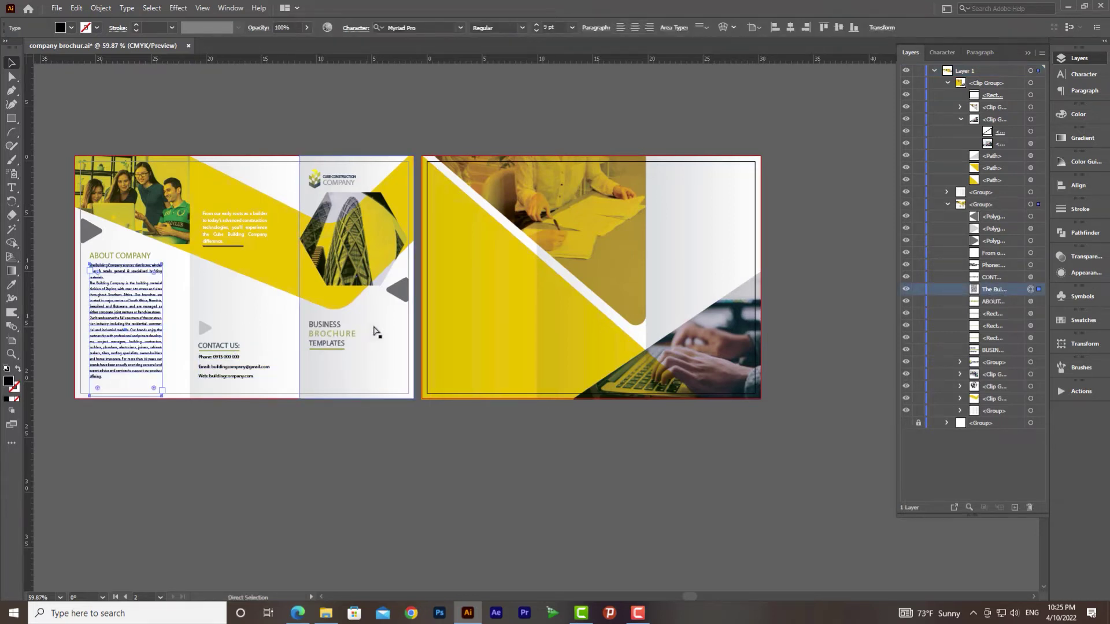
left_click(1037, 280, "shift")
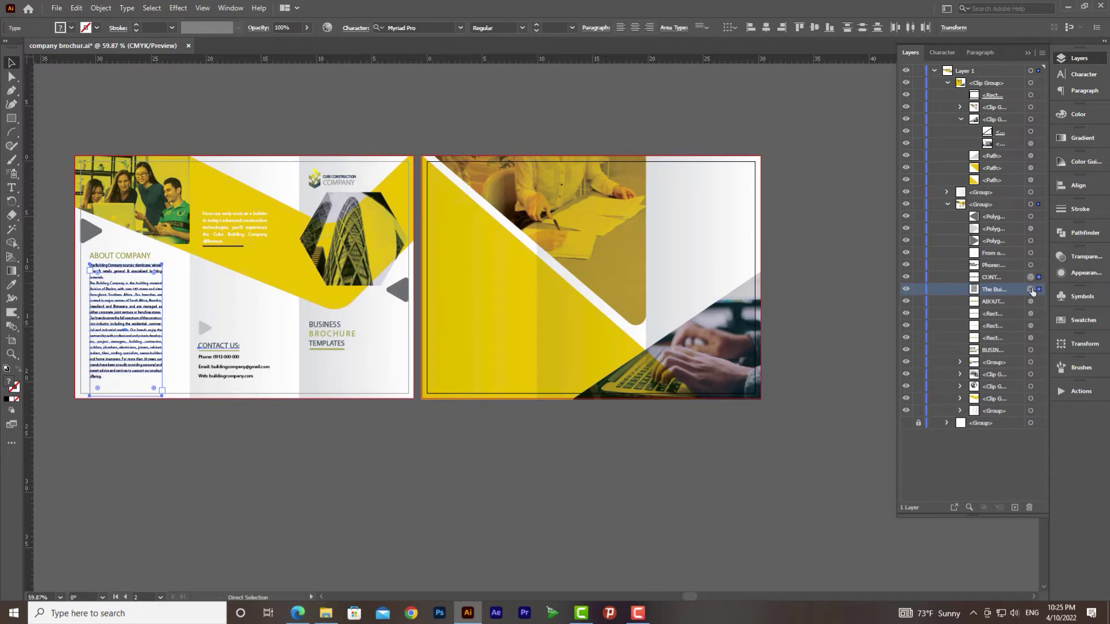
left_click(1038, 292)
left_click(1037, 302, "shift")
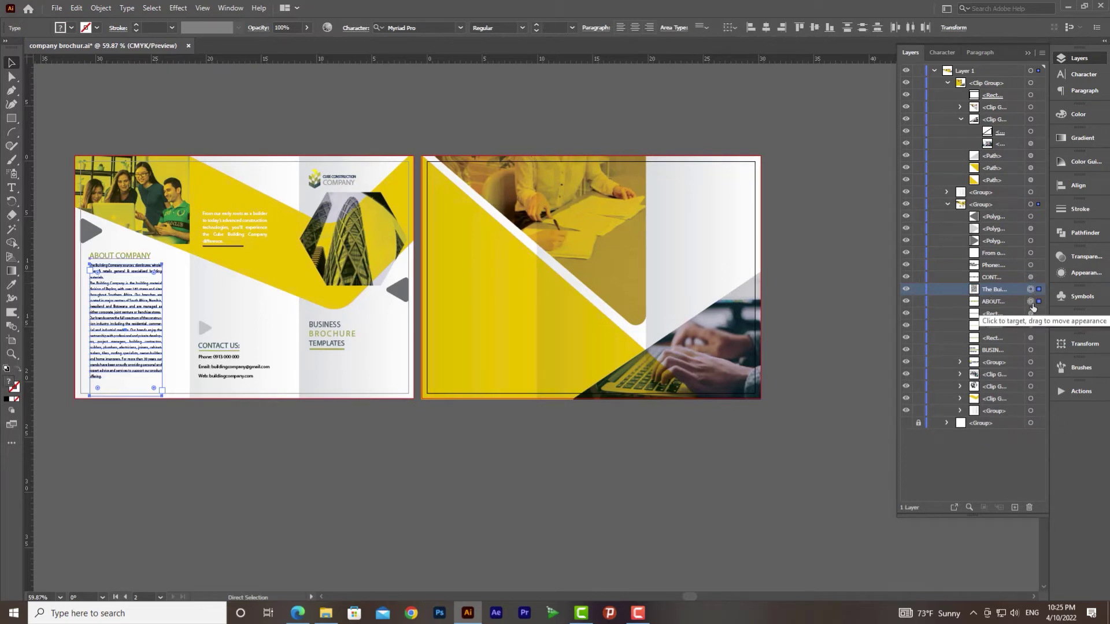
key("ctrl+c")
key("ctrl+f")
left_click(992, 301, "shift")
left_click_drag(994, 293, 993, 80)
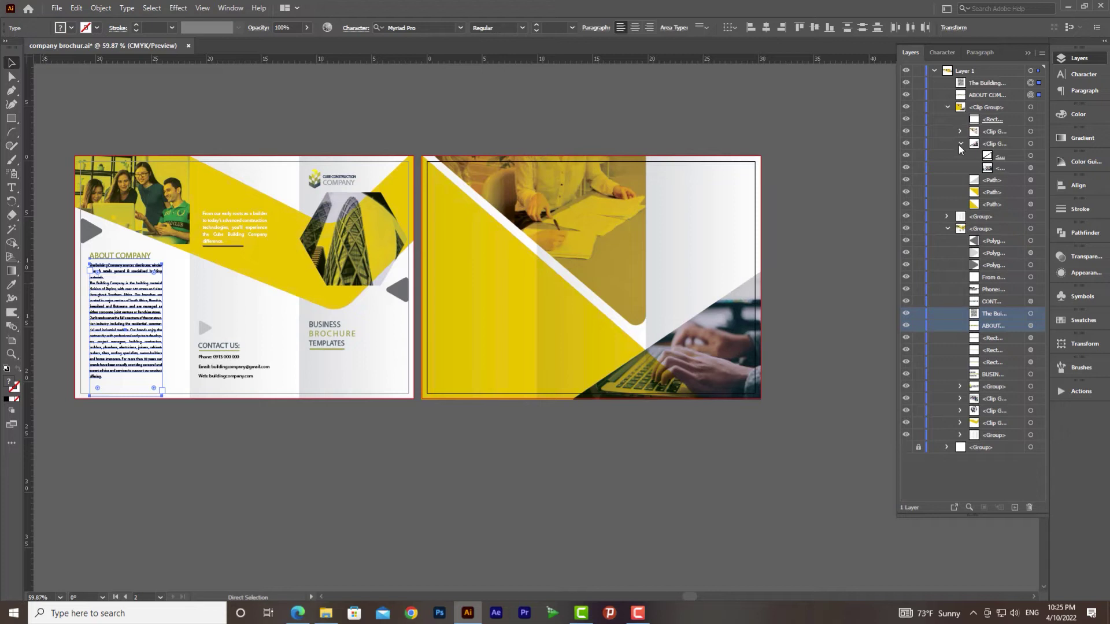
Group the copied heading and description, and move the group onto the yellow area of the second page's first panel.
left_click(960, 144)
left_click(947, 108)
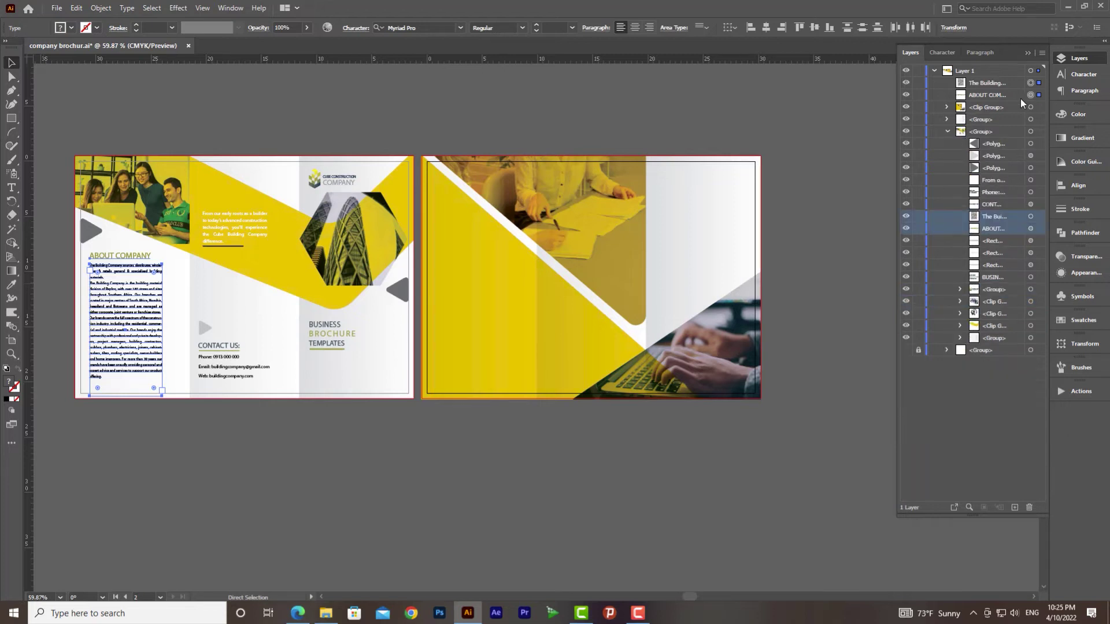
key("ctrl+g")
left_click_drag(121, 336, 476, 337)
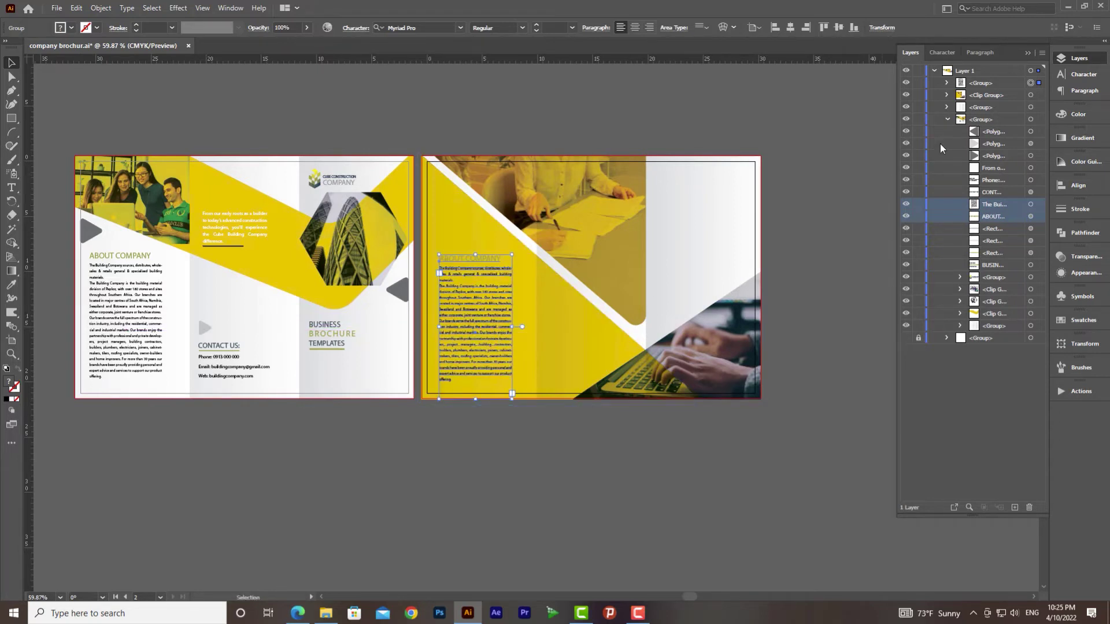
Change the fill of the second page's ABOUT COMPANY heading to white.
left_click(947, 82)
left_click(1030, 107)
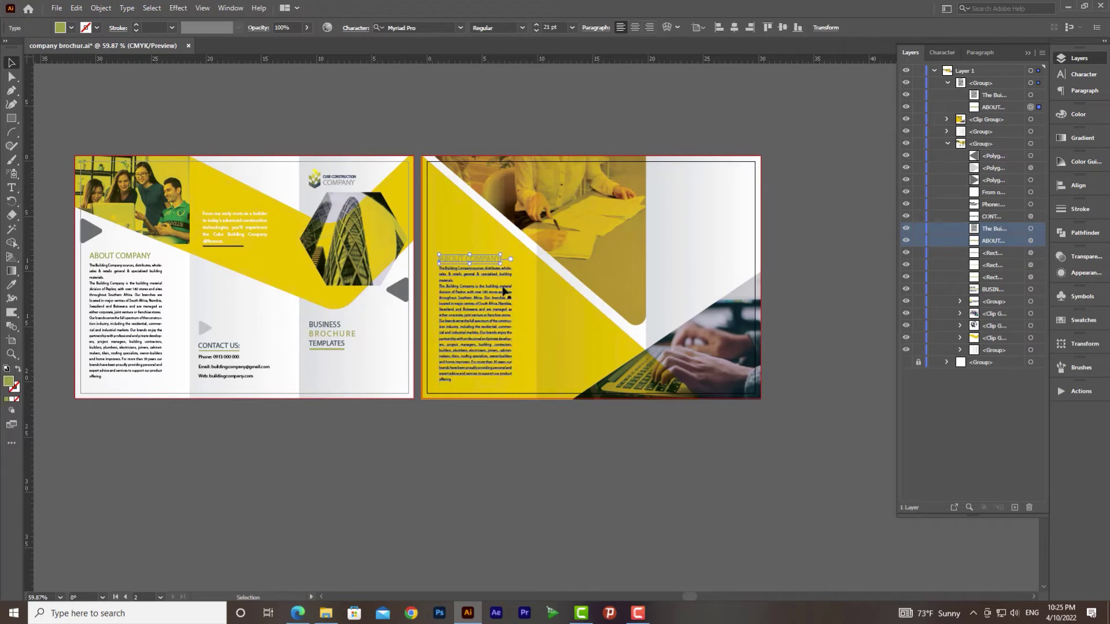
key("i")
left_click(96, 331)
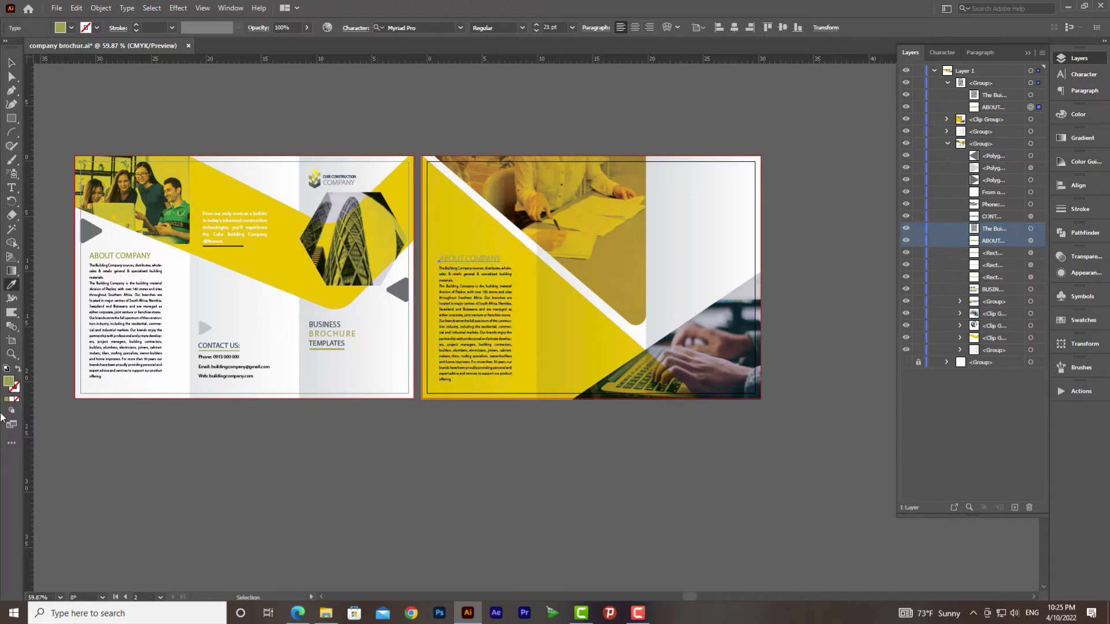
double_click(8, 382)
left_click(654, 219)
left_click(811, 252)
left_click_drag(639, 205, 621, 195)
left_click(870, 197)
left_click(11, 62)
key("ctrl+shift+a")
Duplicate the first page's "From our early roots as a builder" paragraph in place.
key("z")
left_click_drag(505, 279, 535, 298)
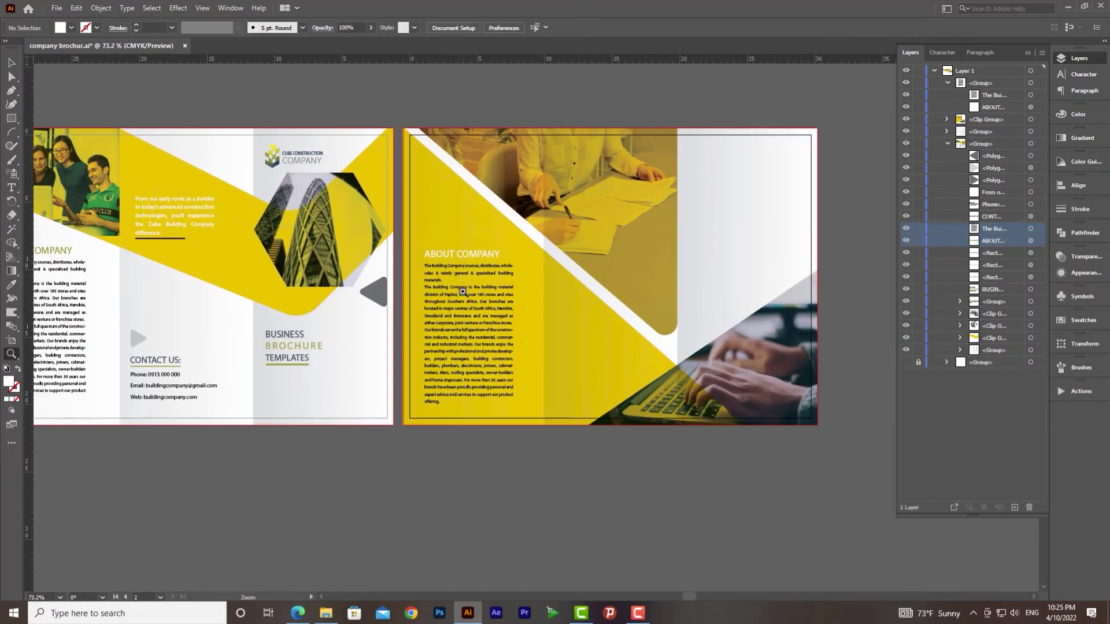
left_click_drag(408, 292, 515, 292)
left_click_drag(145, 288, 16, 279)
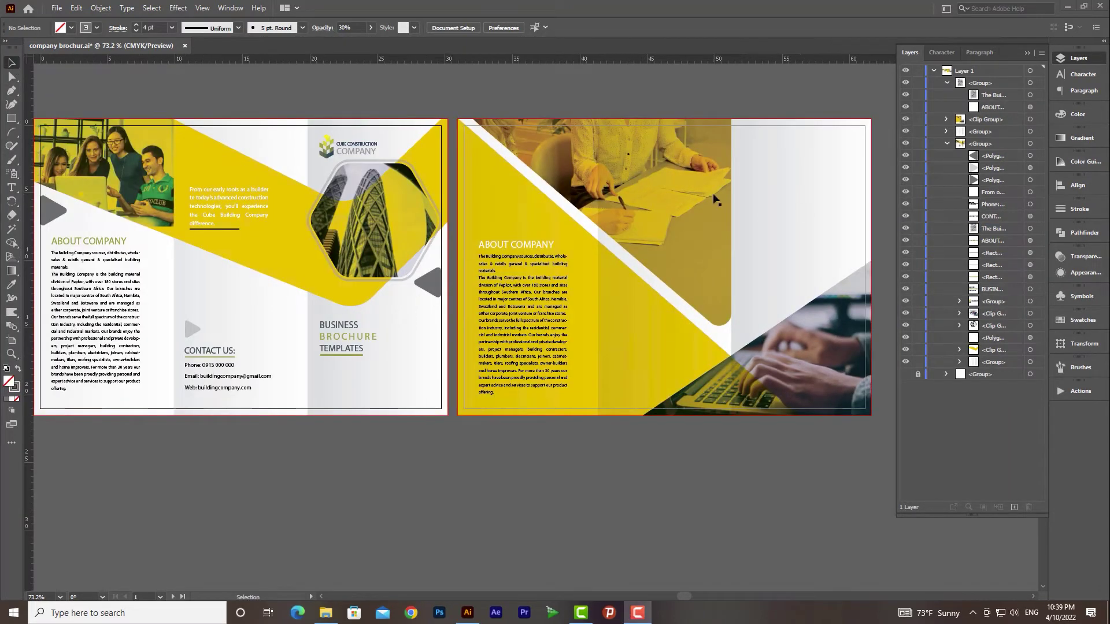
left_click(240, 225)
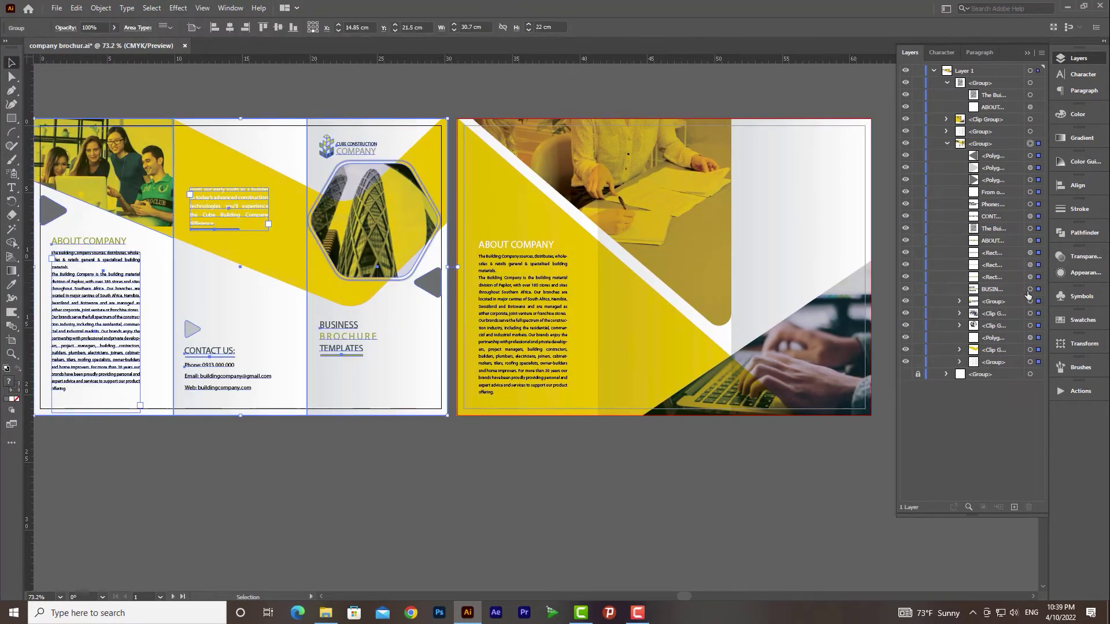
left_click(1037, 205)
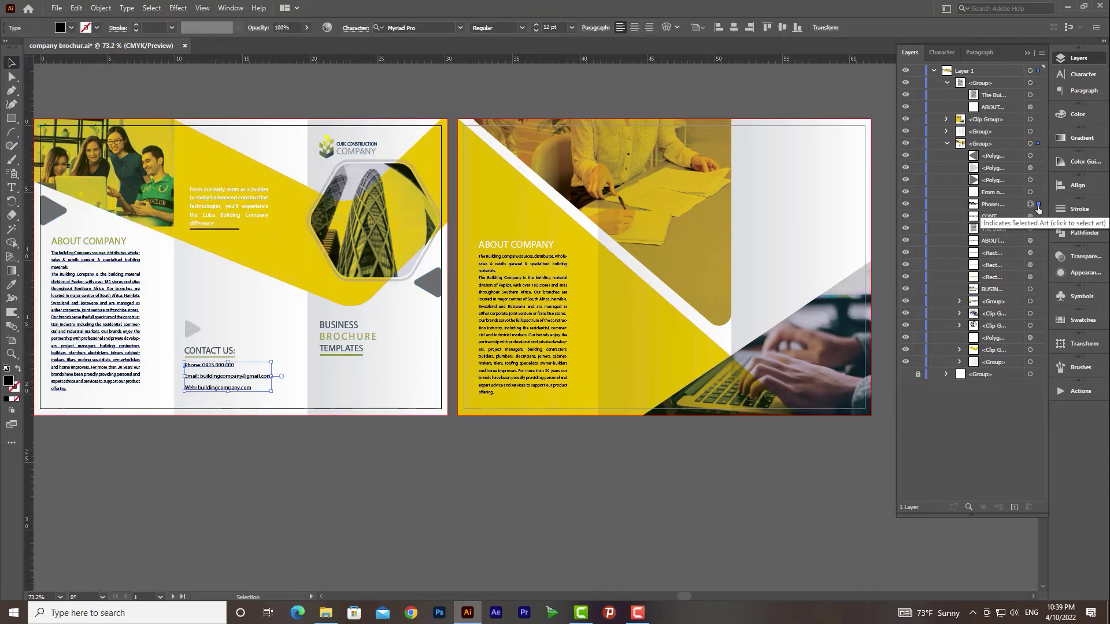
left_click(238, 206)
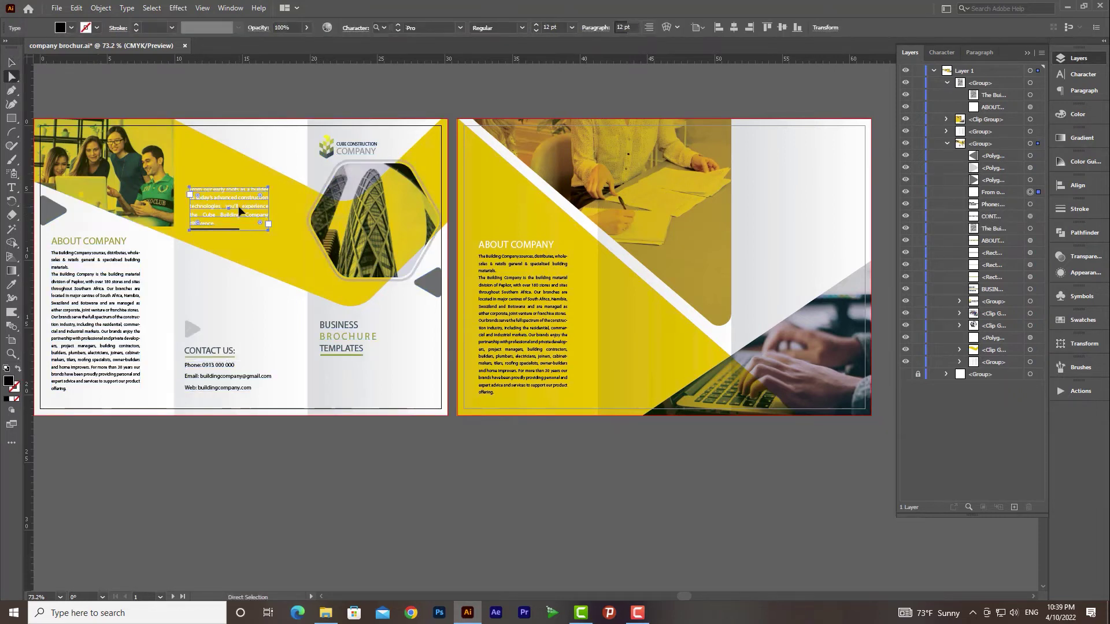
left_click(1007, 193)
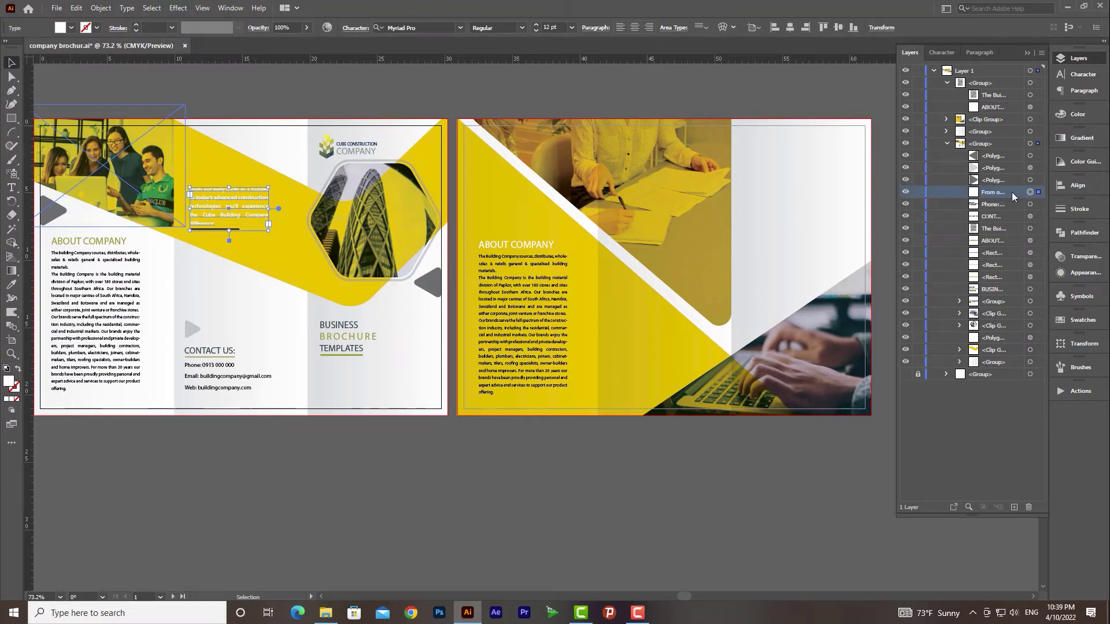
key("ctrl+c")
key("ctrl+f")
Move the copied paragraph onto the photo in the second page's middle panel and to the front of the copied text group.
left_click_drag(237, 209, 729, 202)
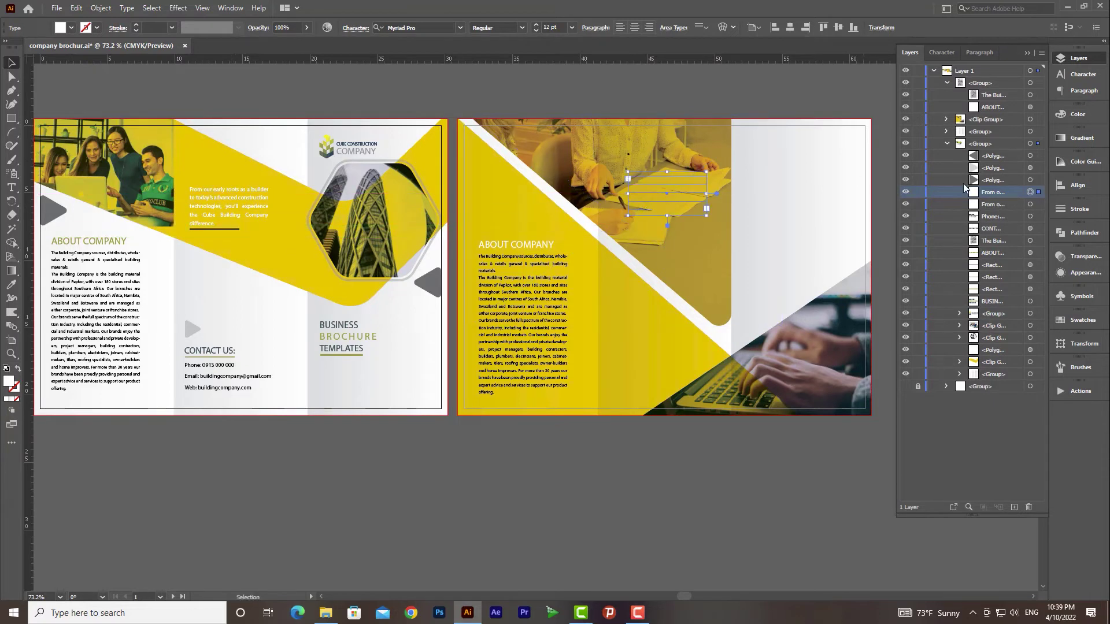
left_click_drag(992, 193, 983, 93)
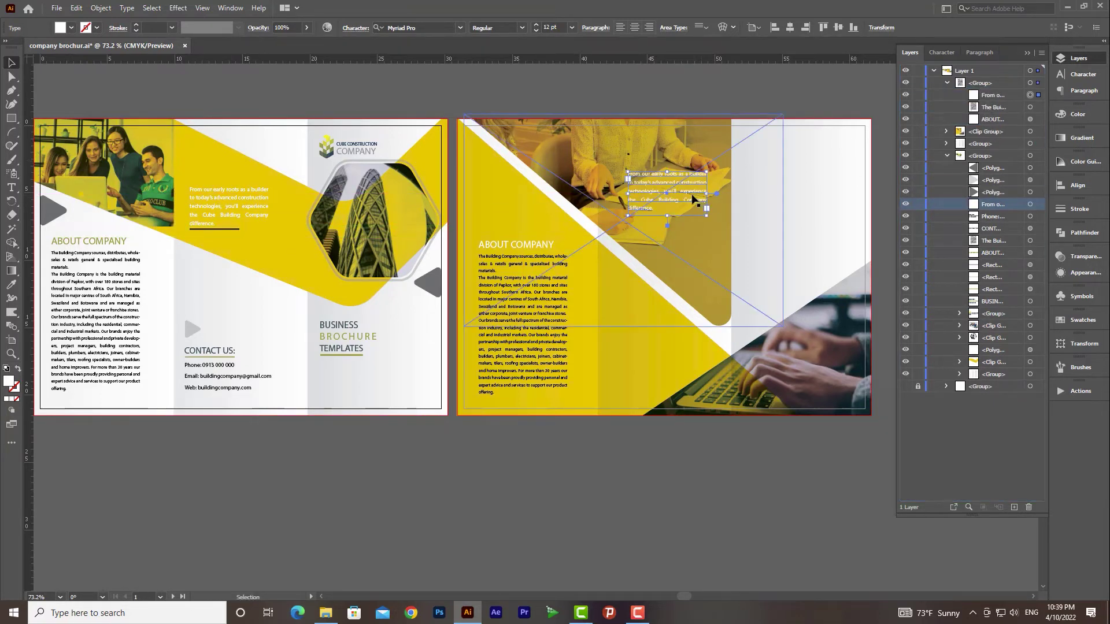
left_click_drag(692, 195, 673, 195)
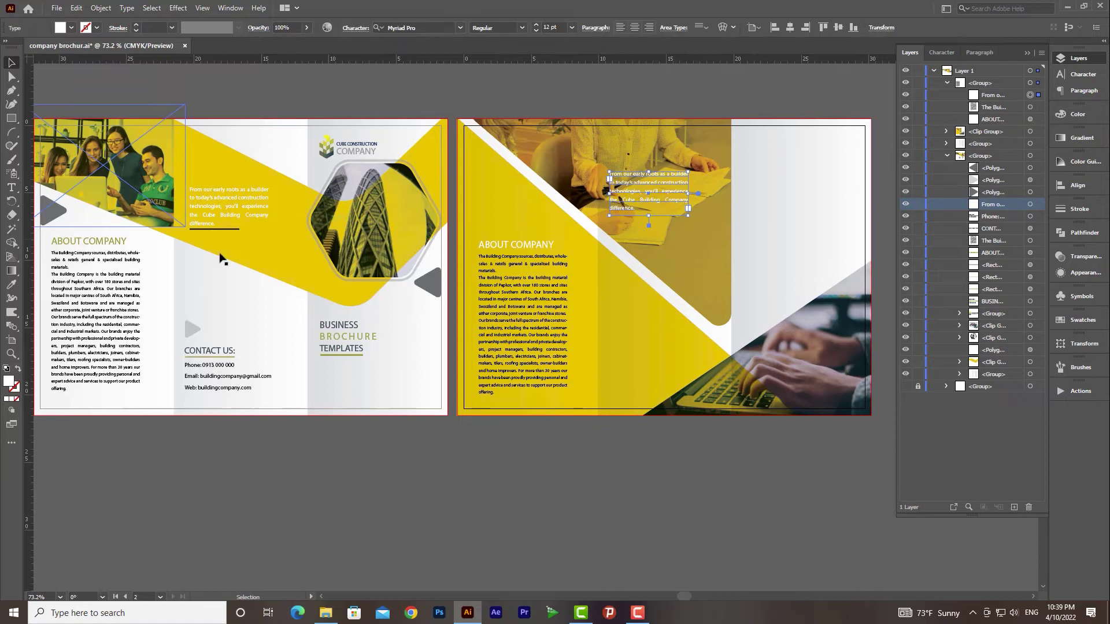
Change the fill of the copied paragraph over the photo to near-black 0a0a00.
double_click(9, 382)
left_click(763, 338)
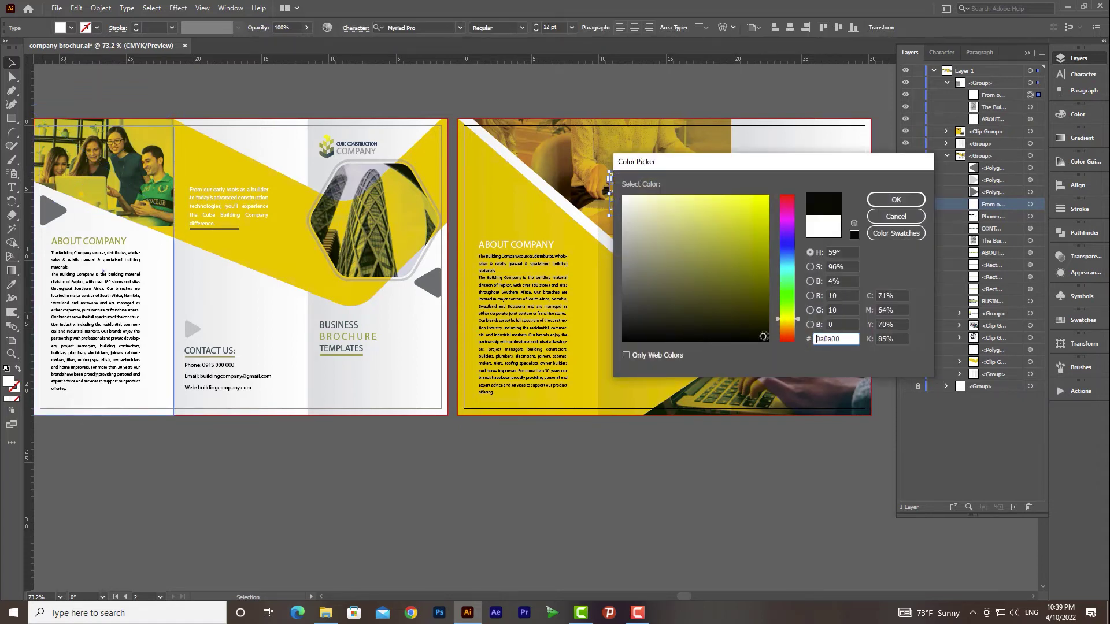
left_click(896, 200)
left_click(722, 78)
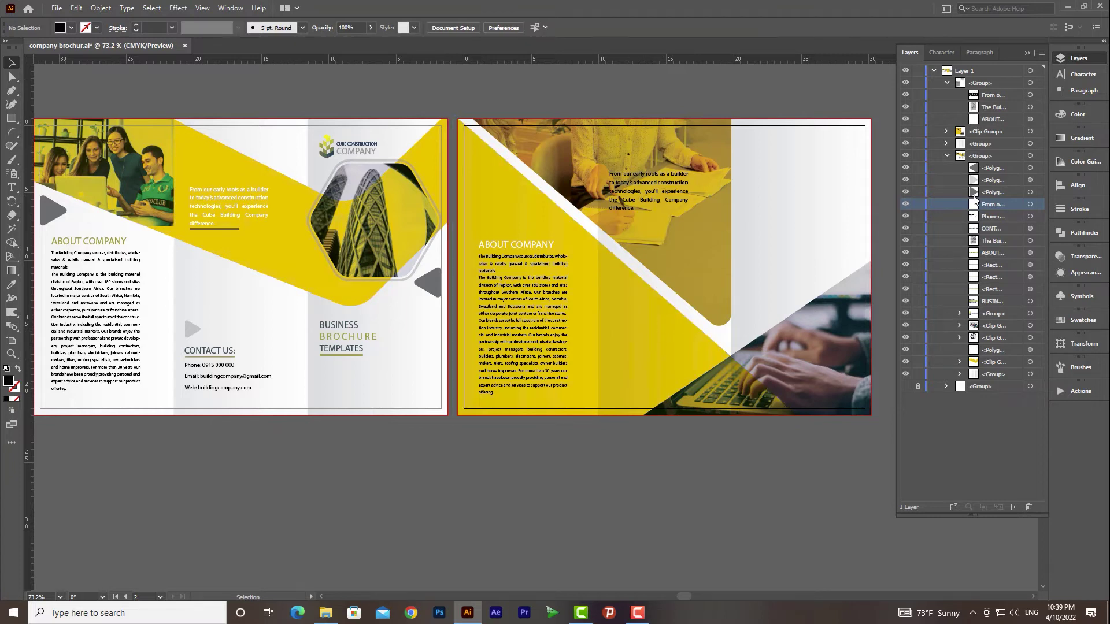
Set the fill of the paragraph over the photo to black using CMYK values of cyan 0%, magenta 0% and black 100%.
left_click(1031, 95)
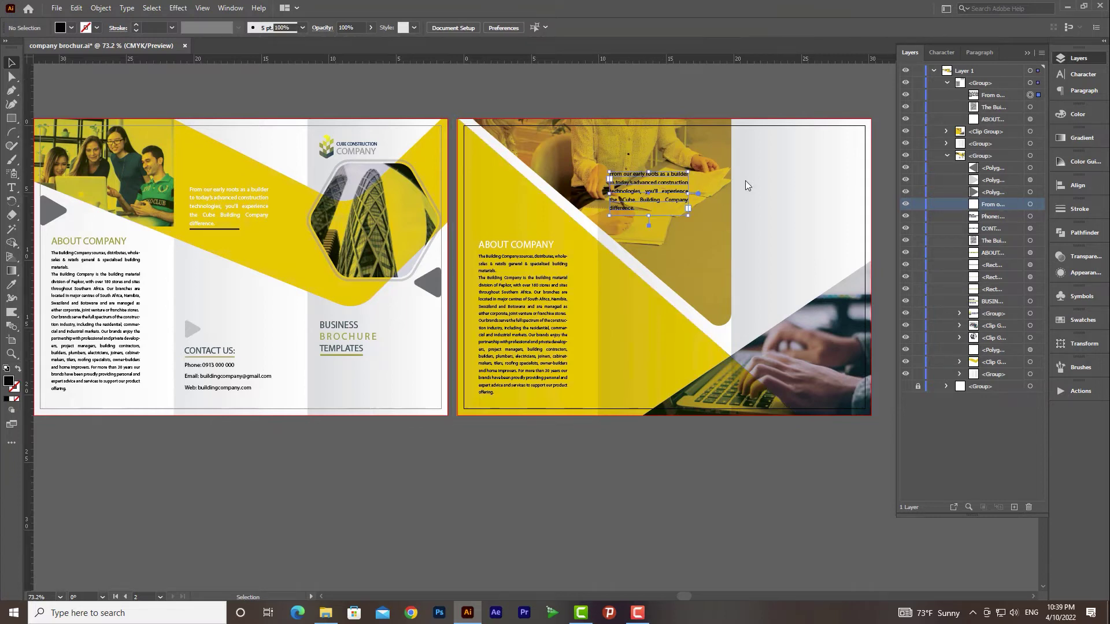
double_click(9, 382)
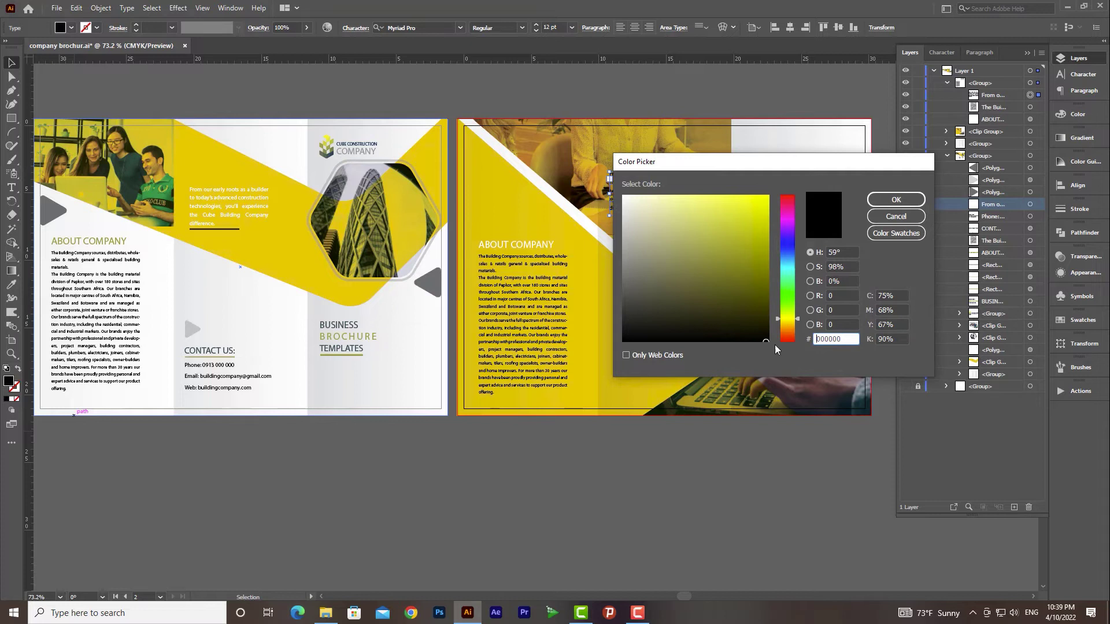
left_click(898, 295)
type("0")
key("Tab")
type("0")
key("Tab")
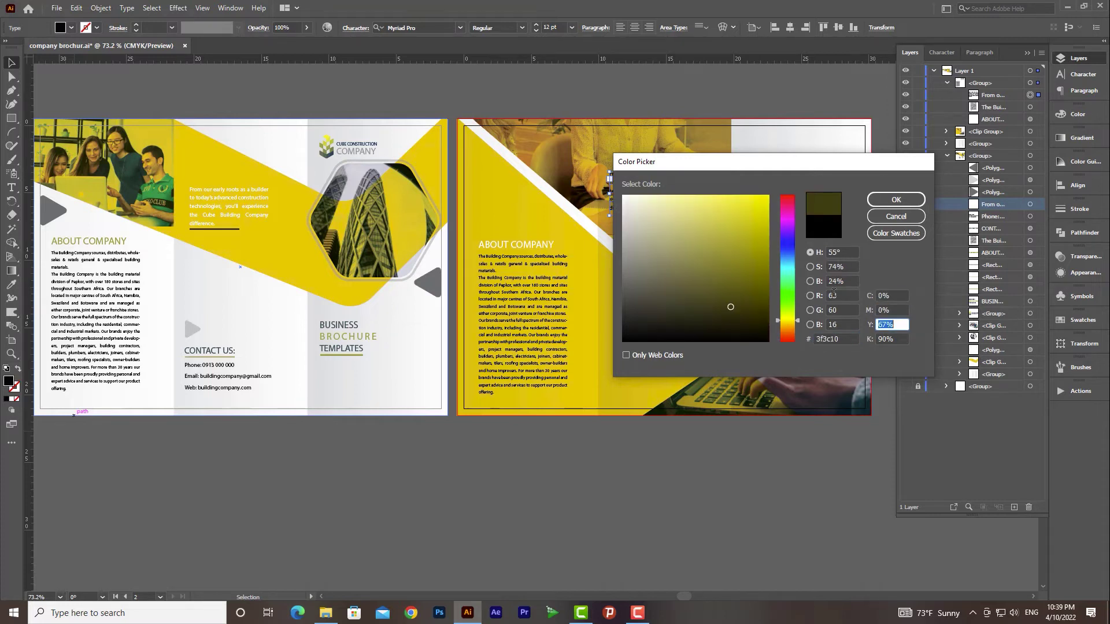
key("Tab")
type("100")
key("Return")
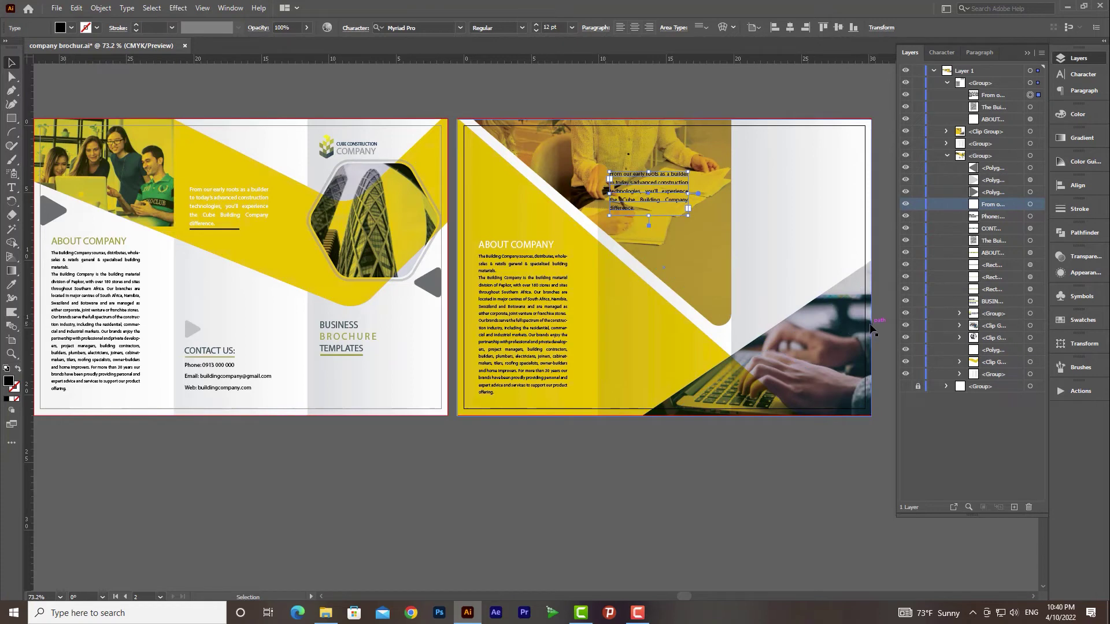
Copy the BUSINESS BROCHURE TEMPLATES title to the lower part of the second page's middle panel, and bring it to the front of the copied text group.
left_click(346, 329)
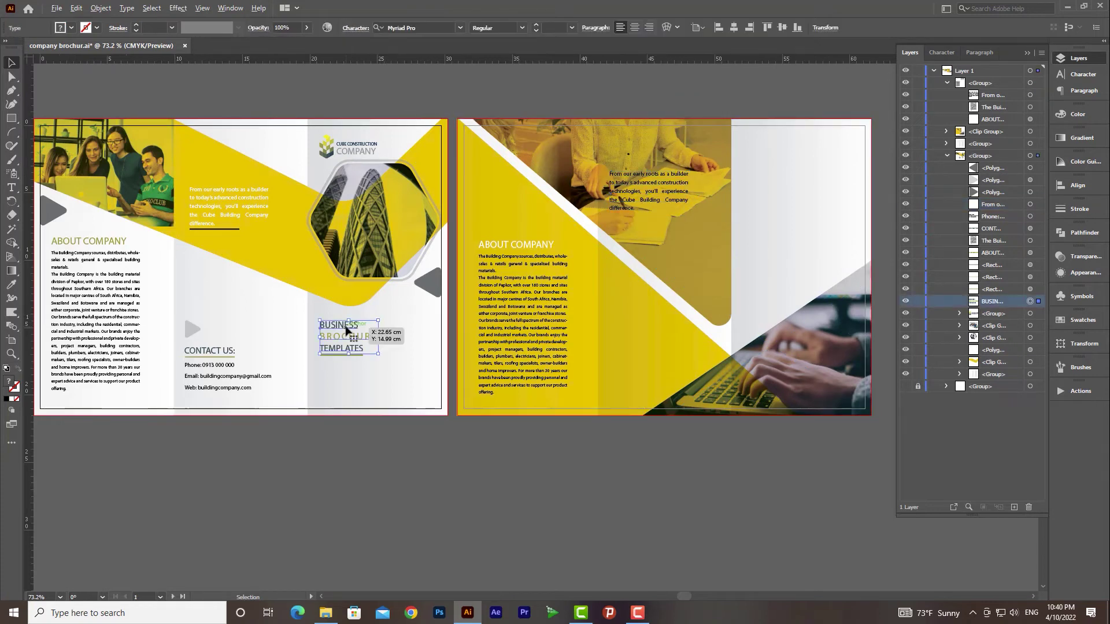
left_click_drag(347, 329, 649, 351)
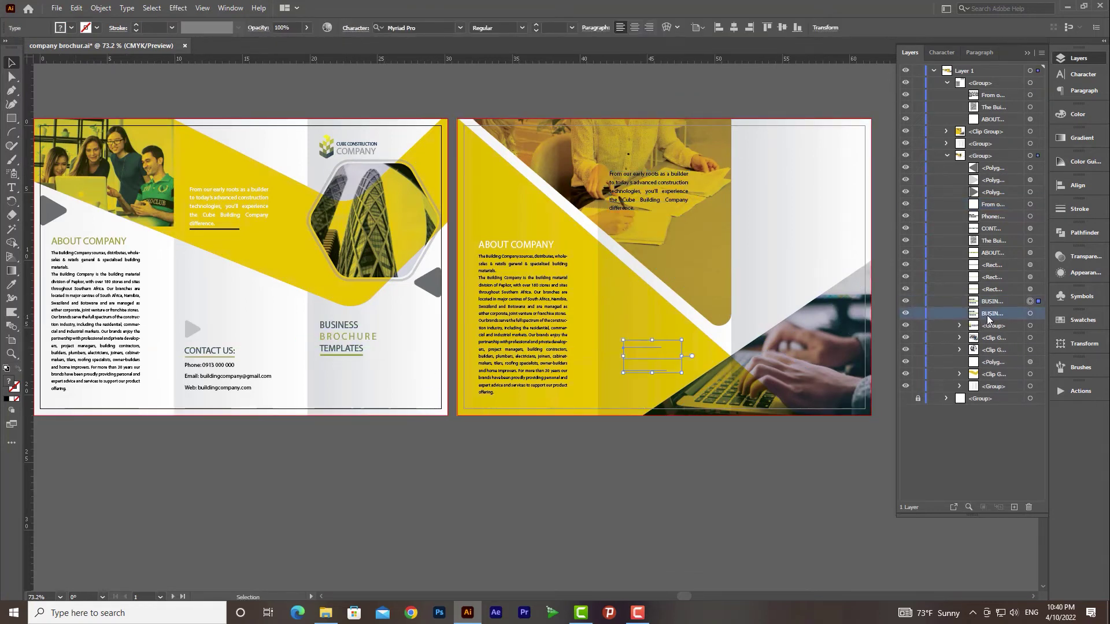
left_click_drag(997, 300, 992, 91)
left_click_drag(656, 356, 751, 382)
Scale down the copied BUSINESS BROCHURE TEMPLATES title and reposition it in the yellow area beside the laptop photo.
key("z")
left_click(13, 66)
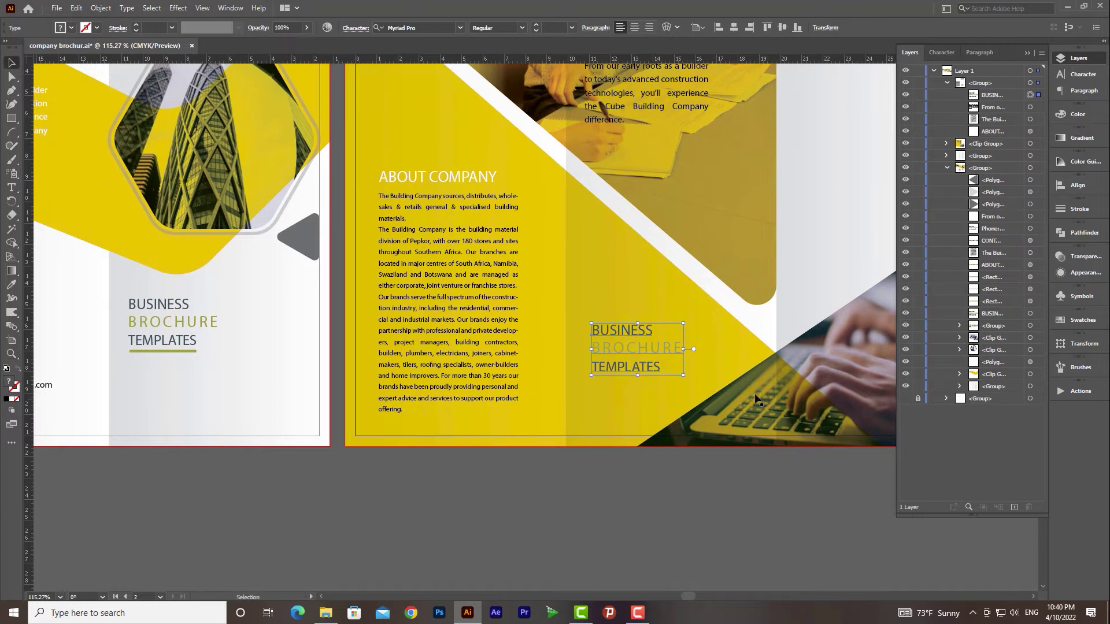
left_click_drag(684, 322, 647, 369)
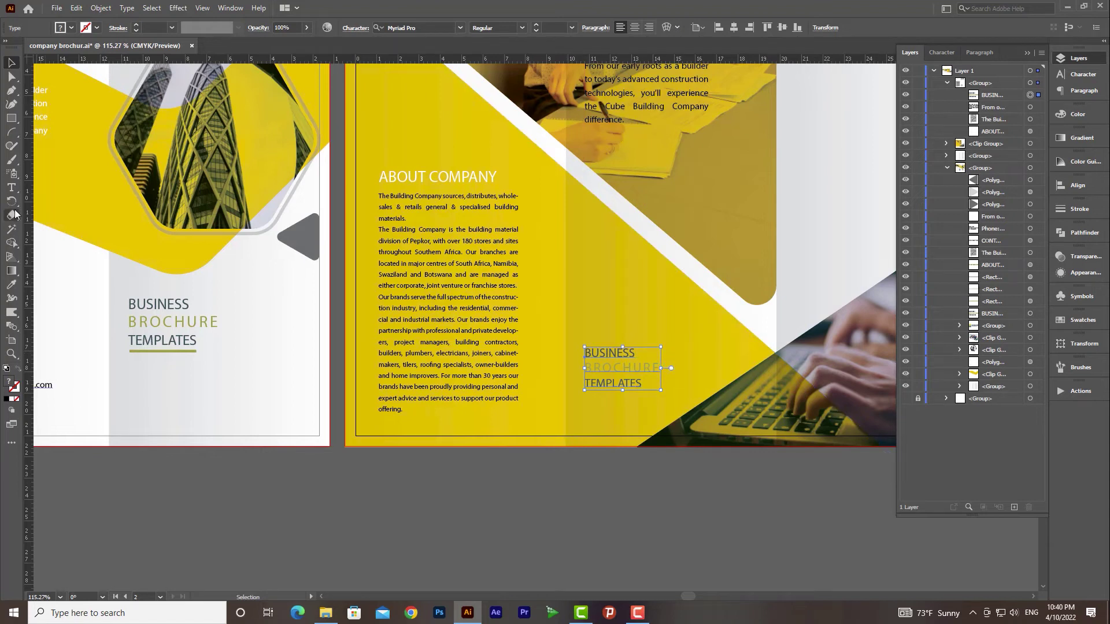
Recolor the words BUSINESS and TEMPLATES in the second page's title to white.
left_click(11, 187)
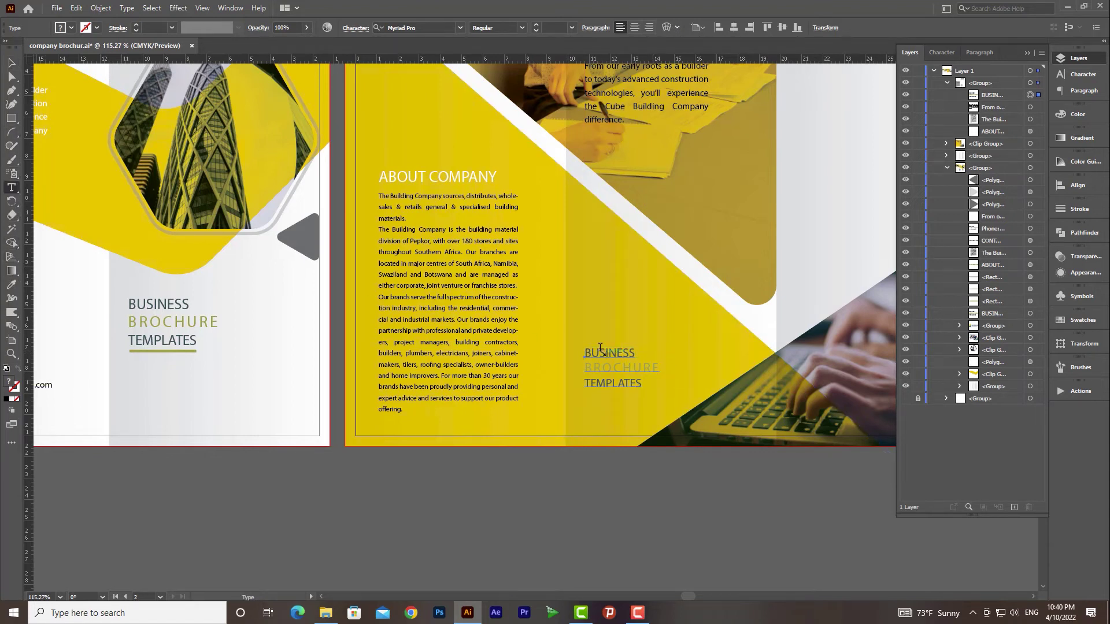
double_click(605, 349)
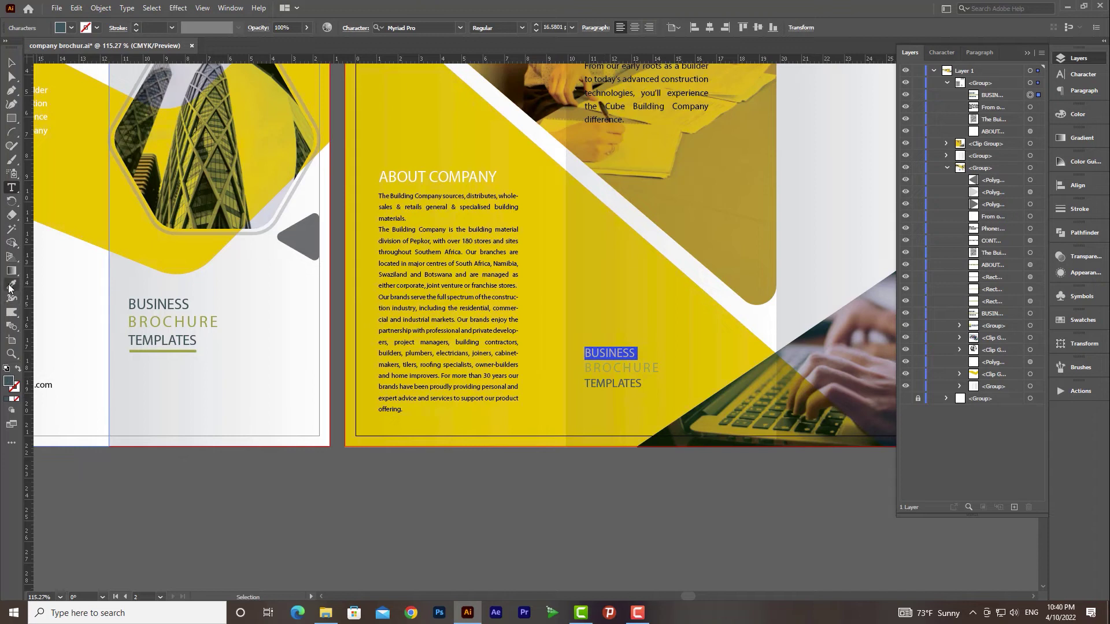
double_click(9, 381)
left_click(649, 209)
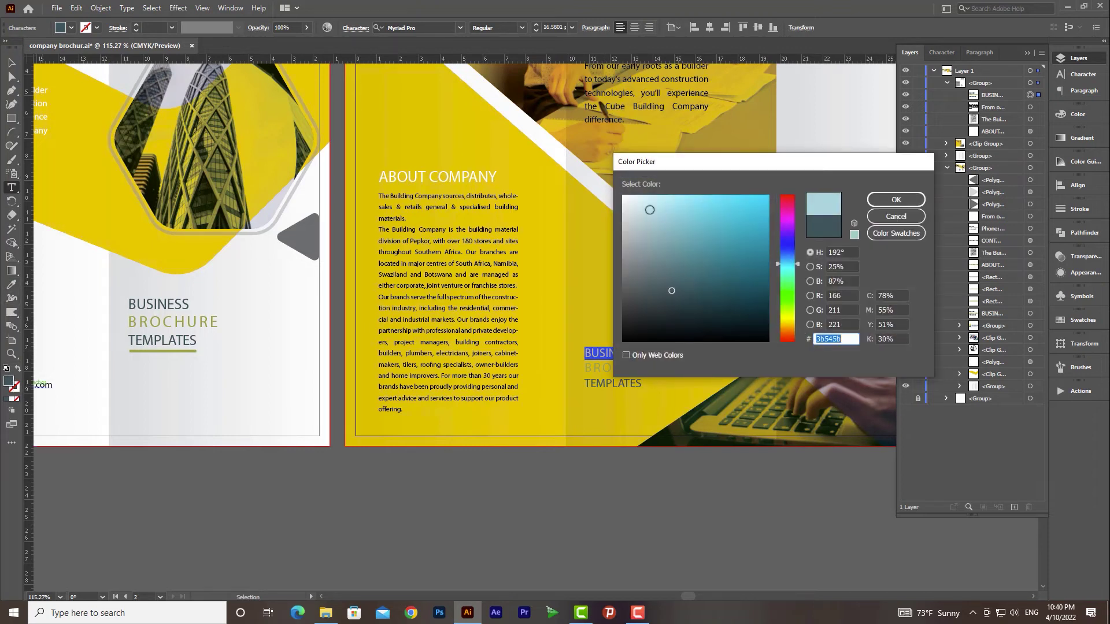
left_click(891, 201)
double_click(612, 385)
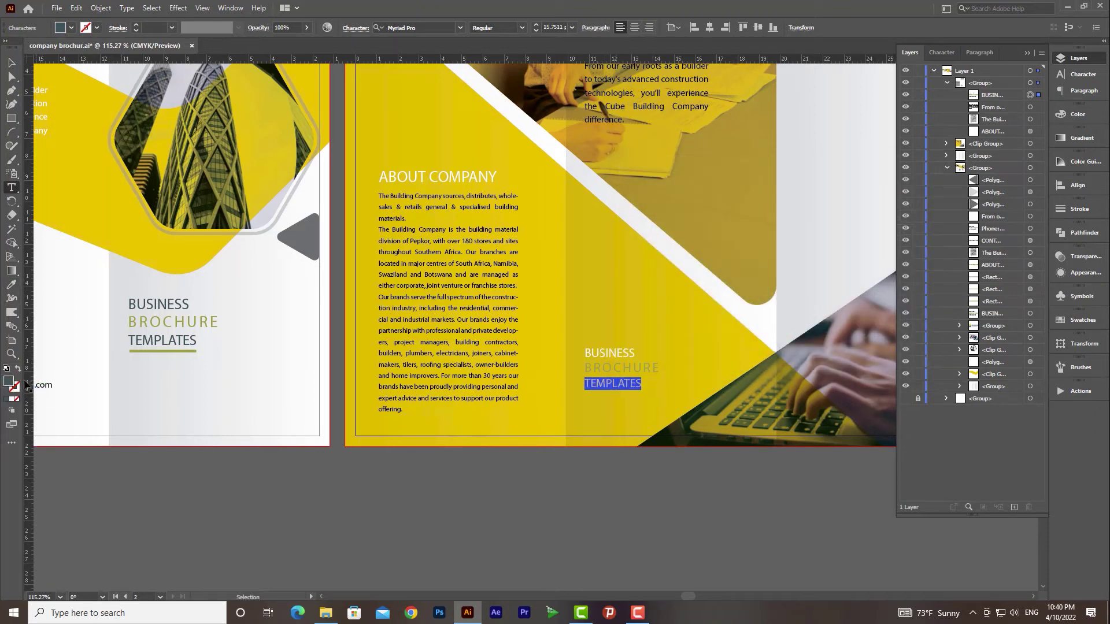
left_click_drag(634, 217, 620, 191)
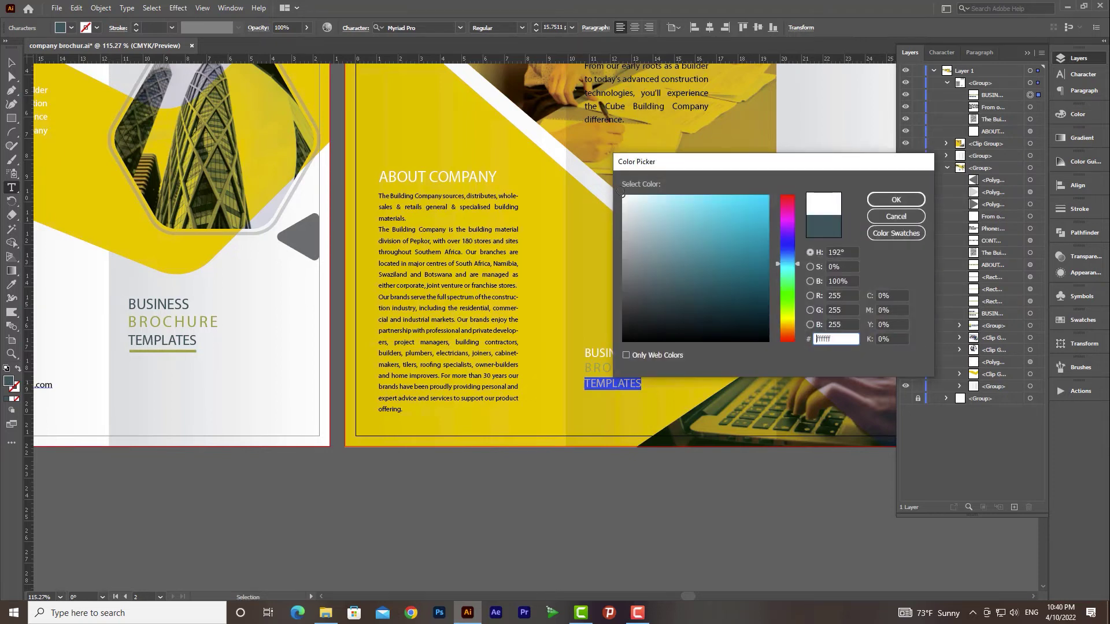
left_click(895, 199)
Set the fill of the word BROCHURE in the second page's title to orange with cyan 0% and magenta 80%.
double_click(621, 367)
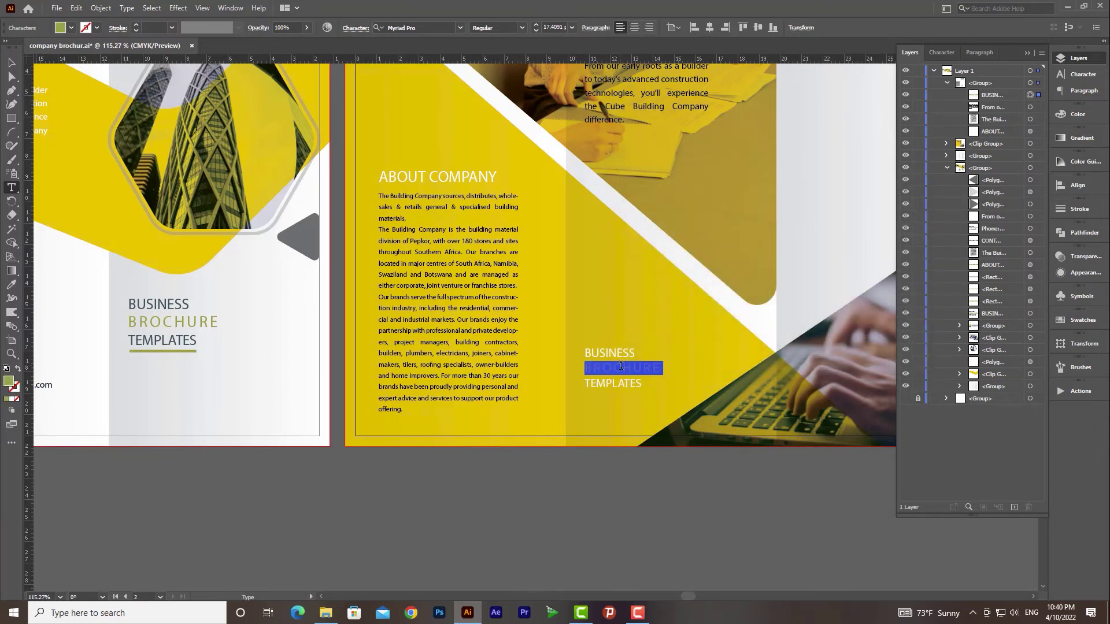
double_click(9, 382)
left_click(884, 296)
type("80")
key("Tab")
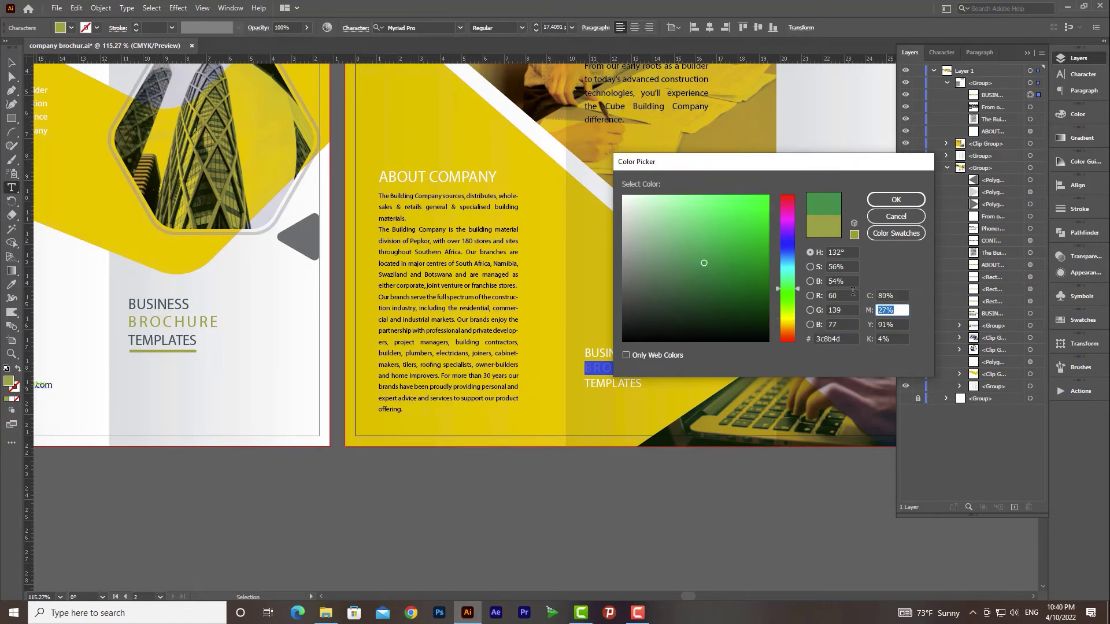
key("shift+Tab")
type("0")
key("Tab")
type("1")
key("Tab")
key("shift+Tab")
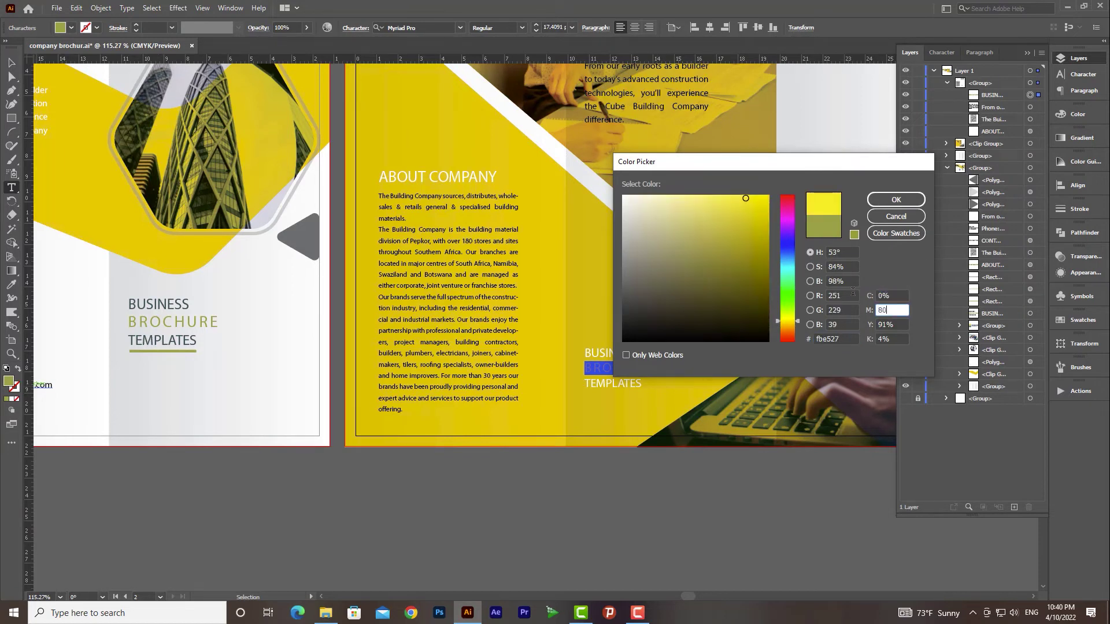
type("80")
key("Tab")
key("Return")
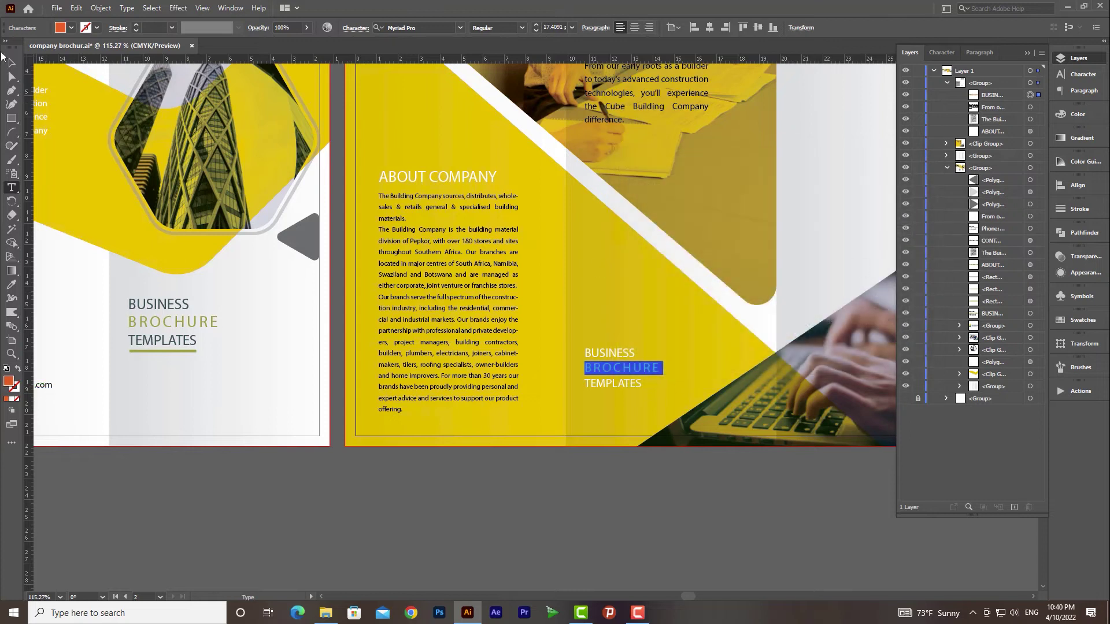
key("Escape")
left_click(626, 526)
Copy the second page's company description onto the white area of its third panel.
key("z")
left_click_drag(709, 422, 653, 362)
left_click_drag(804, 347, 718, 338)
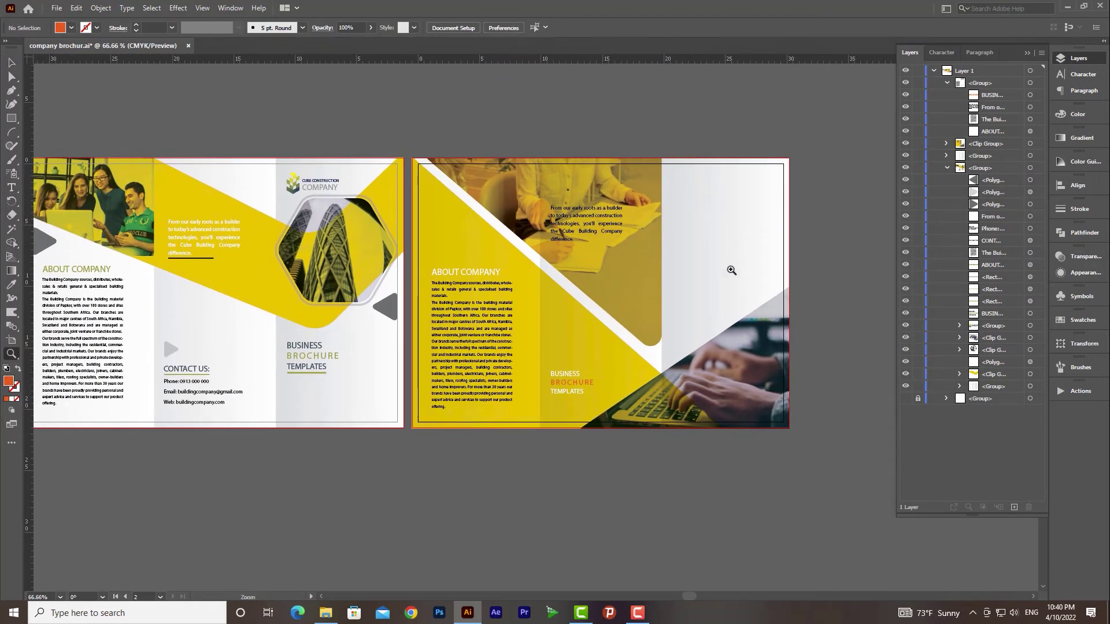
left_click(11, 62)
left_click(538, 280)
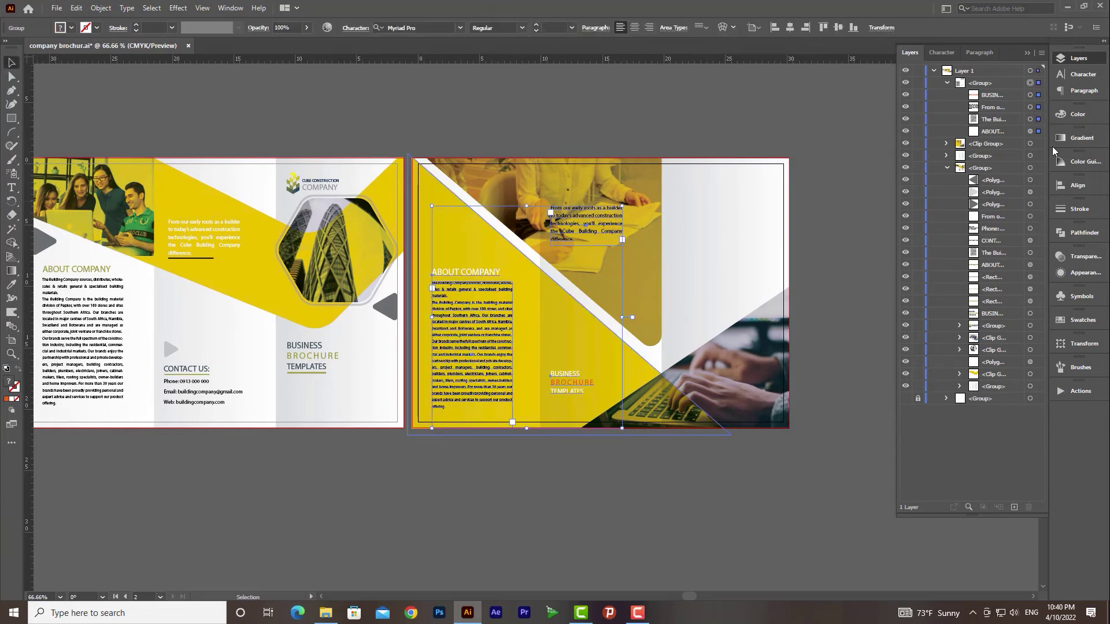
left_click(1038, 120)
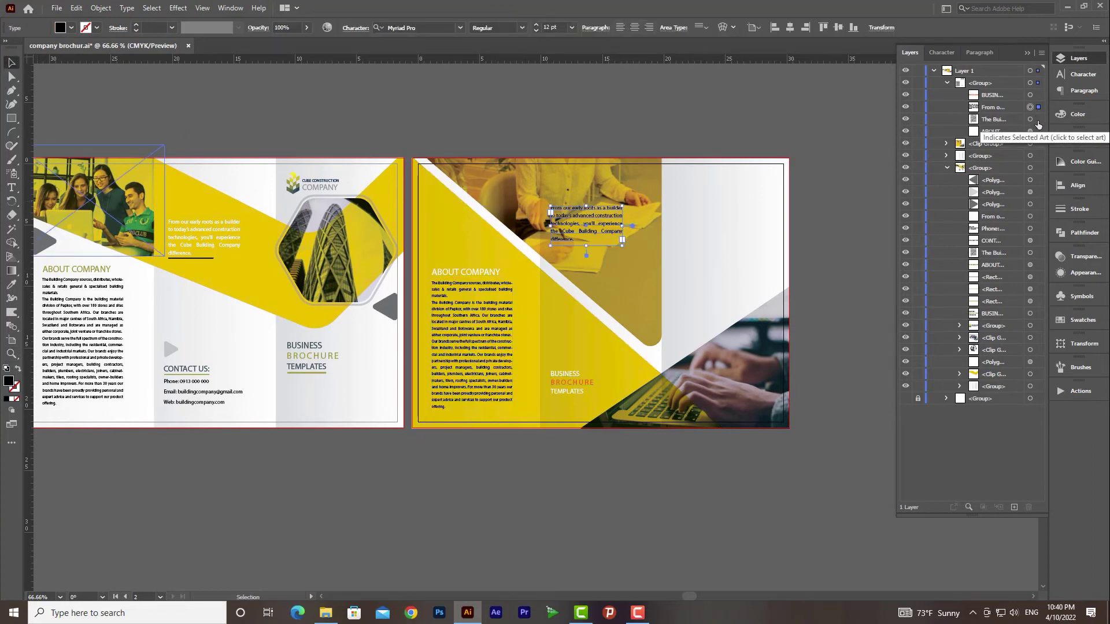
left_click_drag(492, 360, 742, 260)
Delete the third panel's description text from "partnership with professional" to the end, and shorten its text frame to fit.
key("y")
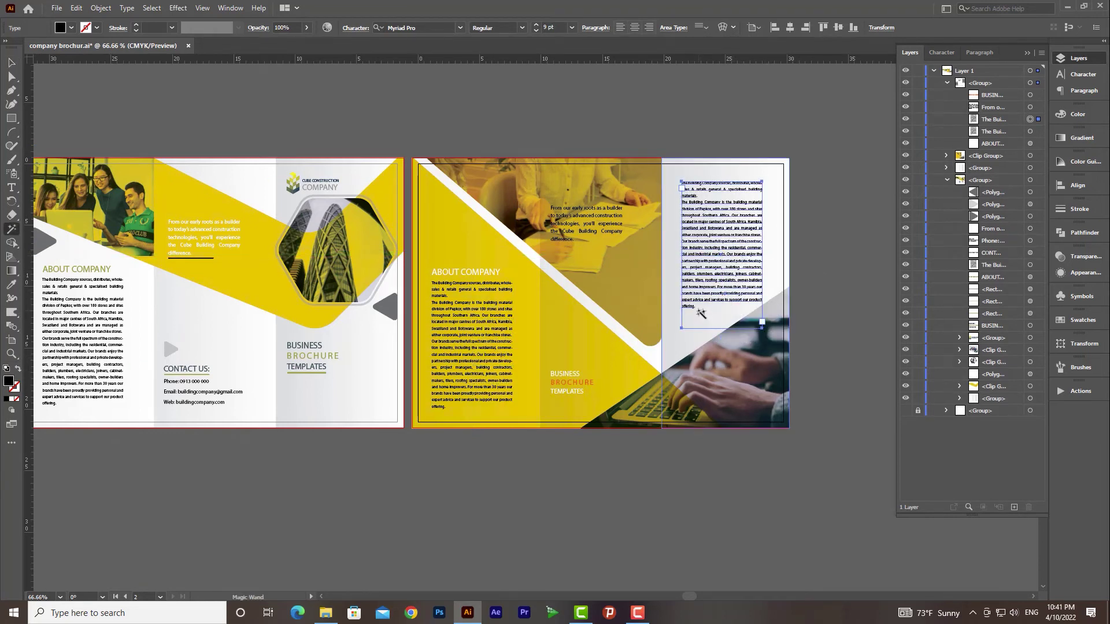
key("t")
left_click_drag(698, 307, 674, 260)
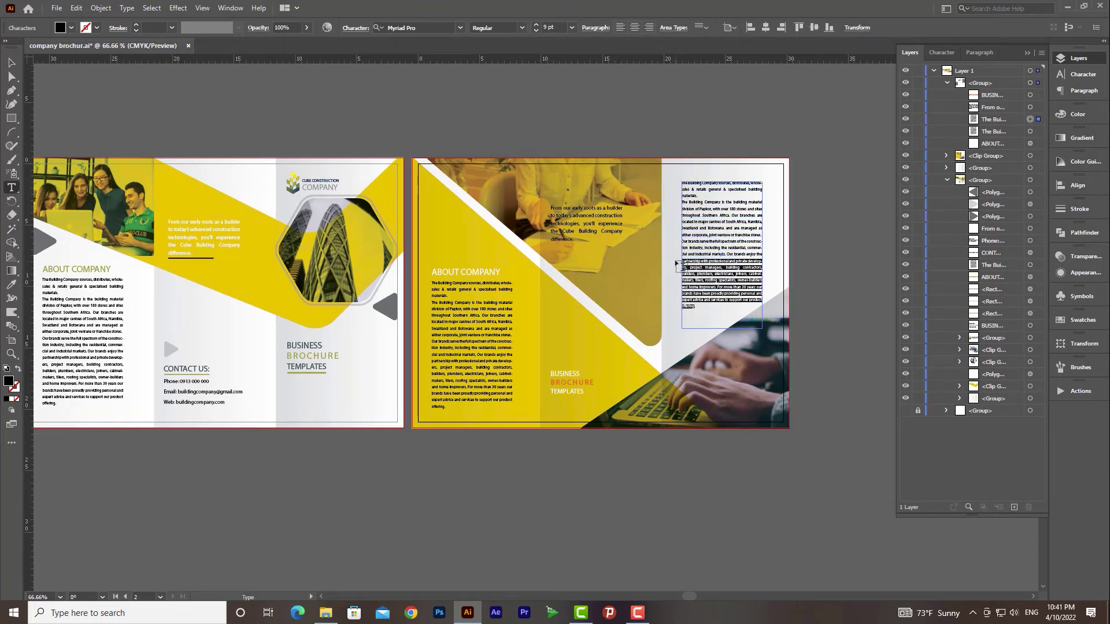
key("BackSpace")
left_click(12, 62)
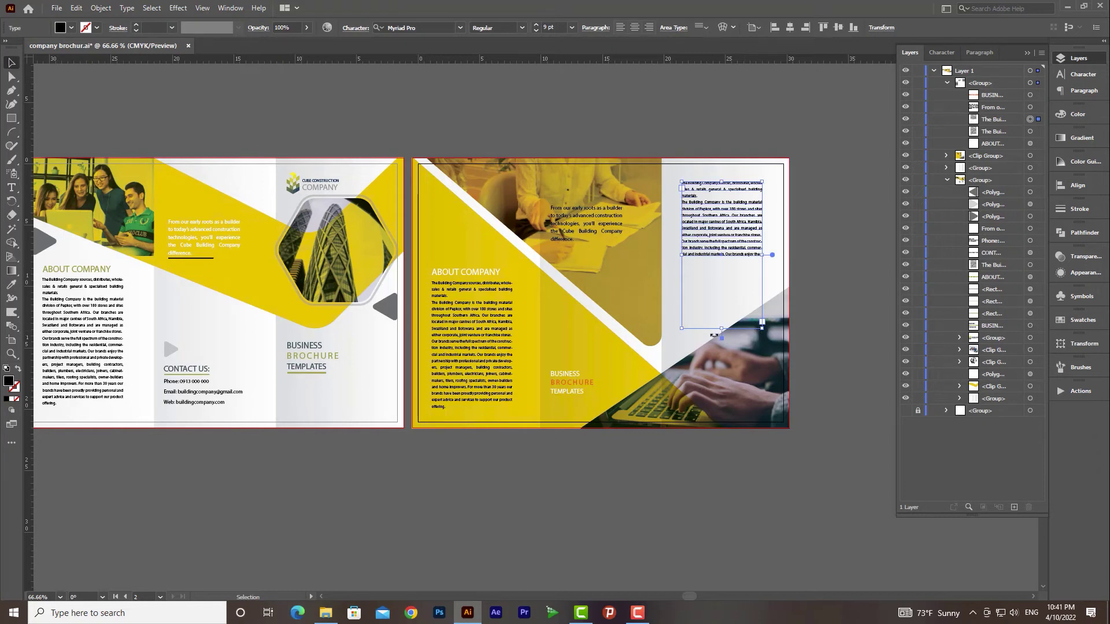
left_click_drag(722, 328, 723, 269)
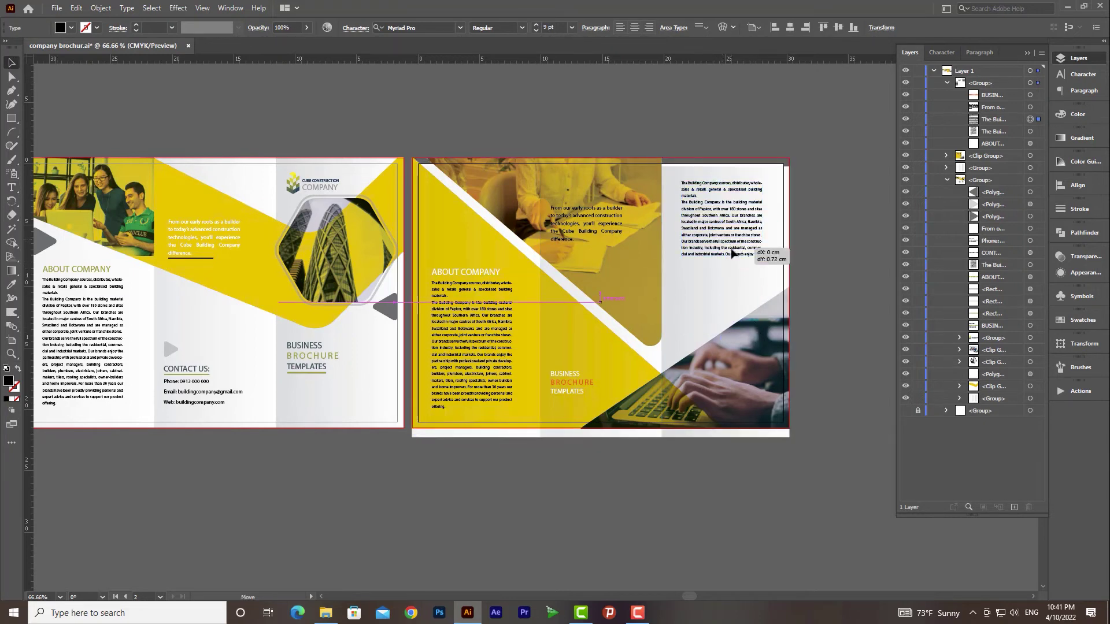
Enlarge the font size of the third panel description's last line, starting with "cial and industrial markets".
left_click(734, 253)
left_click(1031, 119)
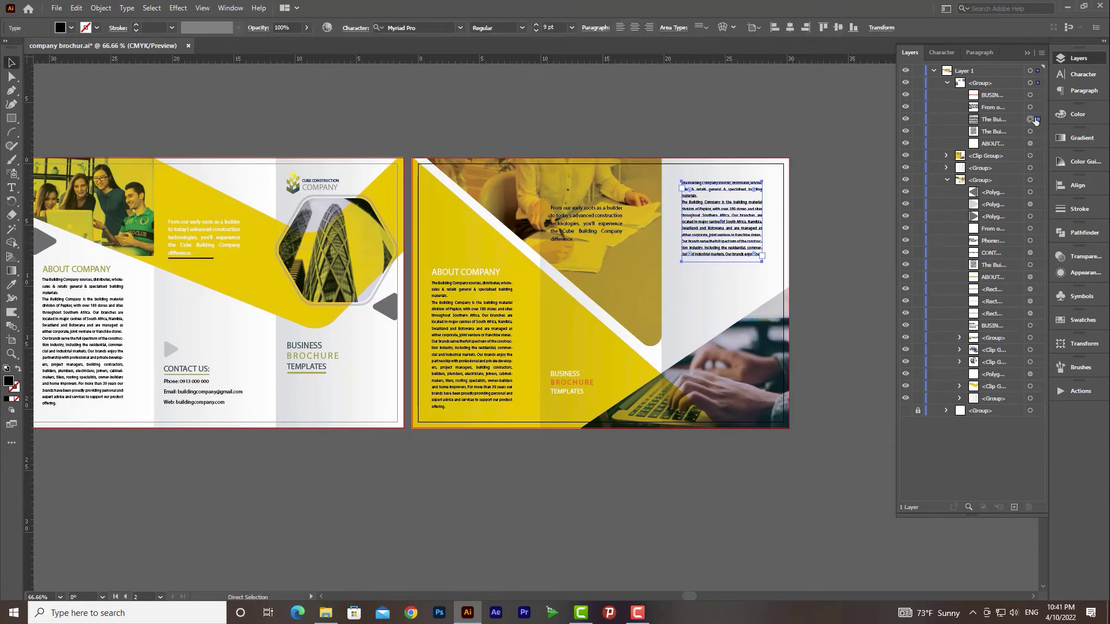
left_click_drag(723, 225, 832, 301)
key("z")
left_click_drag(780, 315, 656, 309)
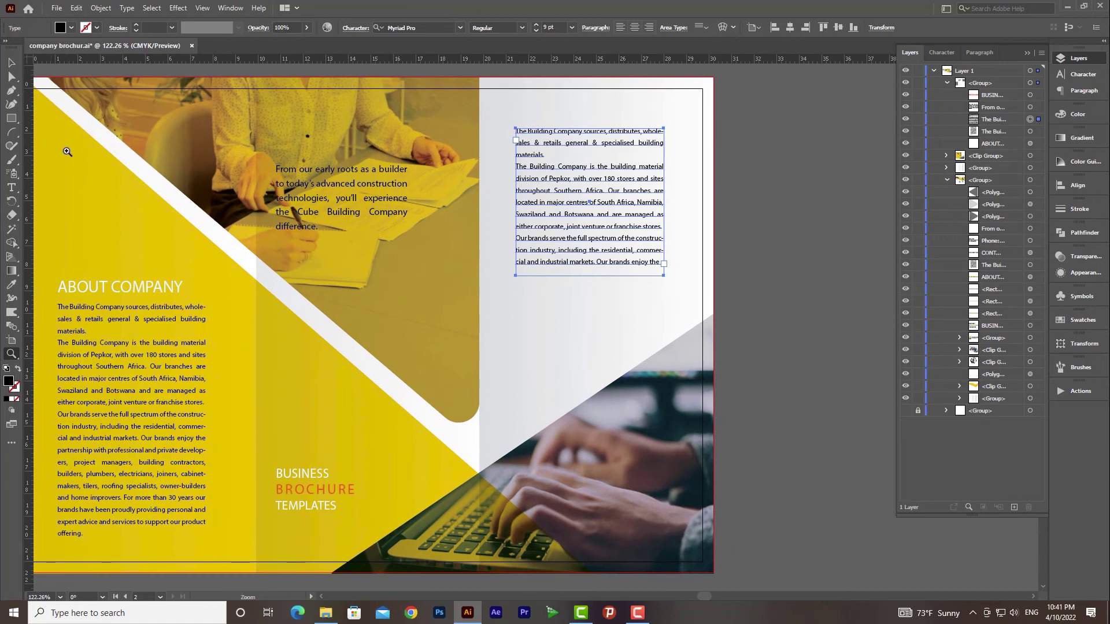
key("t")
triple_click(556, 261)
left_click(653, 270)
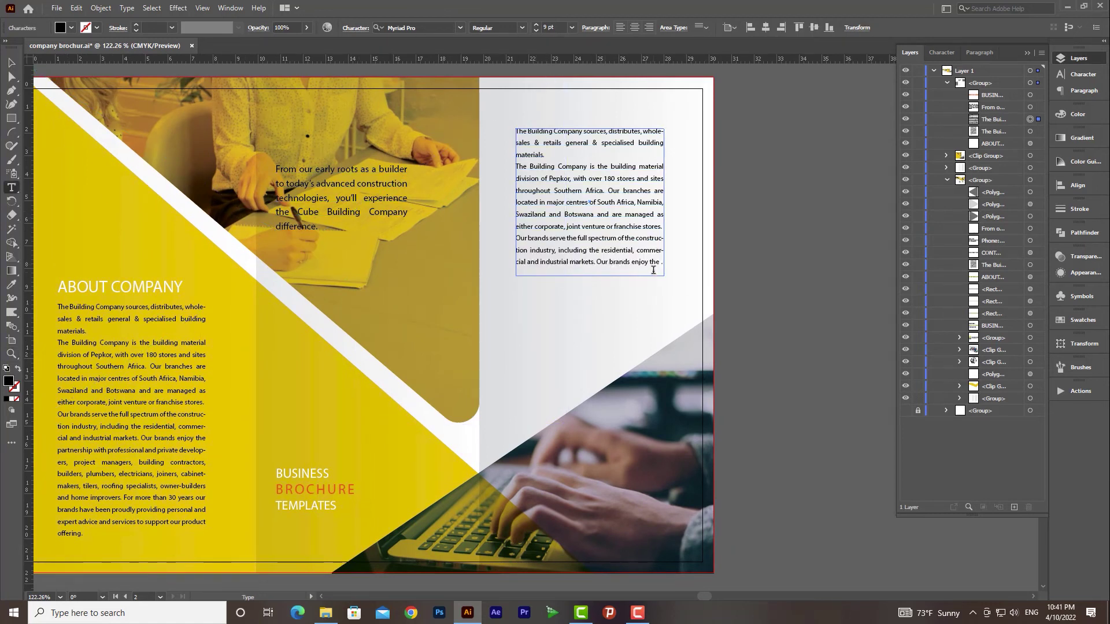
left_click_drag(663, 264, 503, 267)
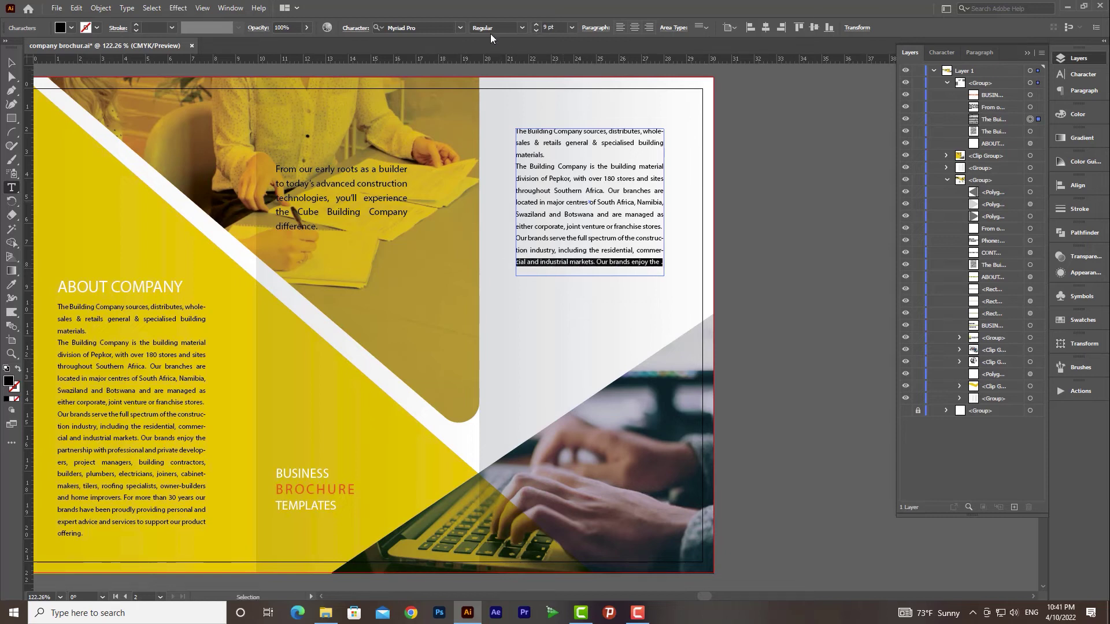
left_click(549, 27)
scroll(549, 28, "up", 7)
scroll(549, 27, "up", 2)
key("Escape")
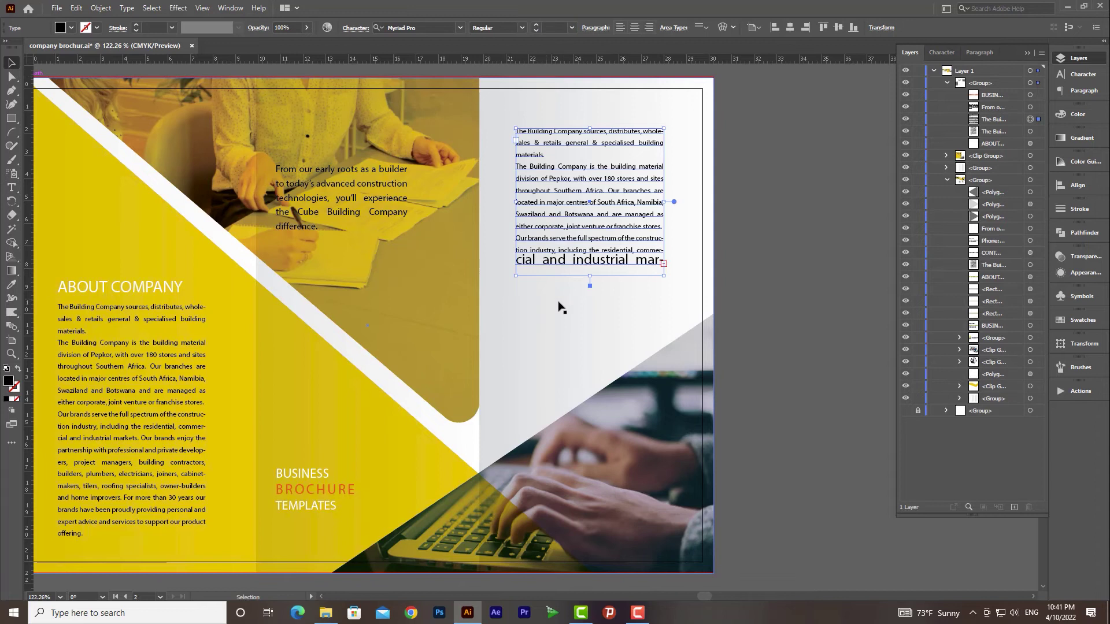
Extend the third panel's description frame downward and set its enlarged closing text to 16 pt.
left_click_drag(590, 276, 590, 293)
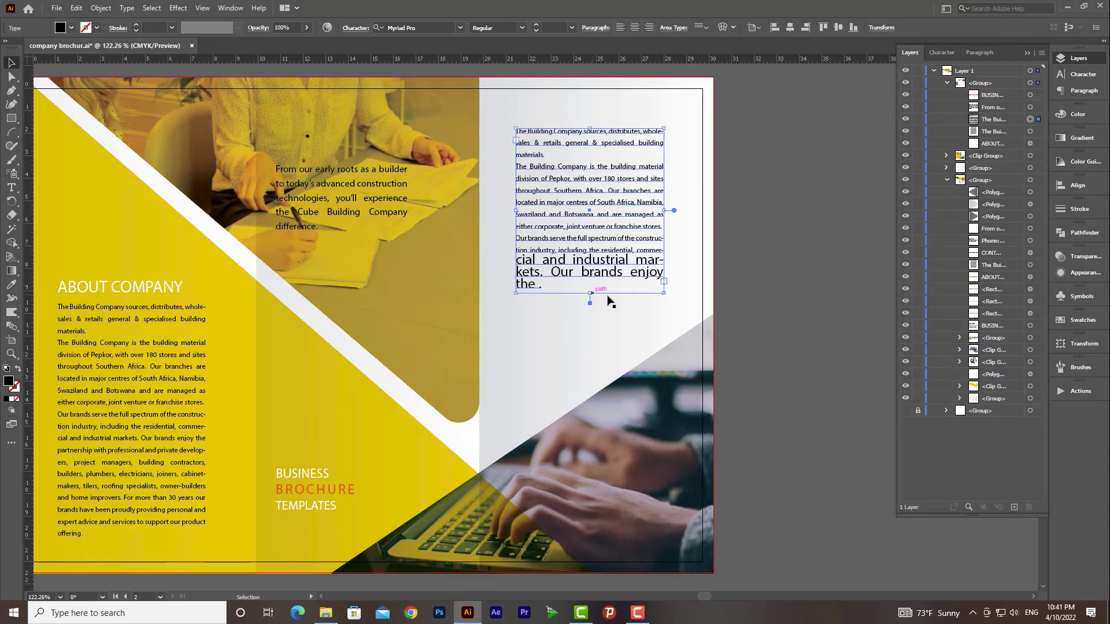
left_click(12, 187)
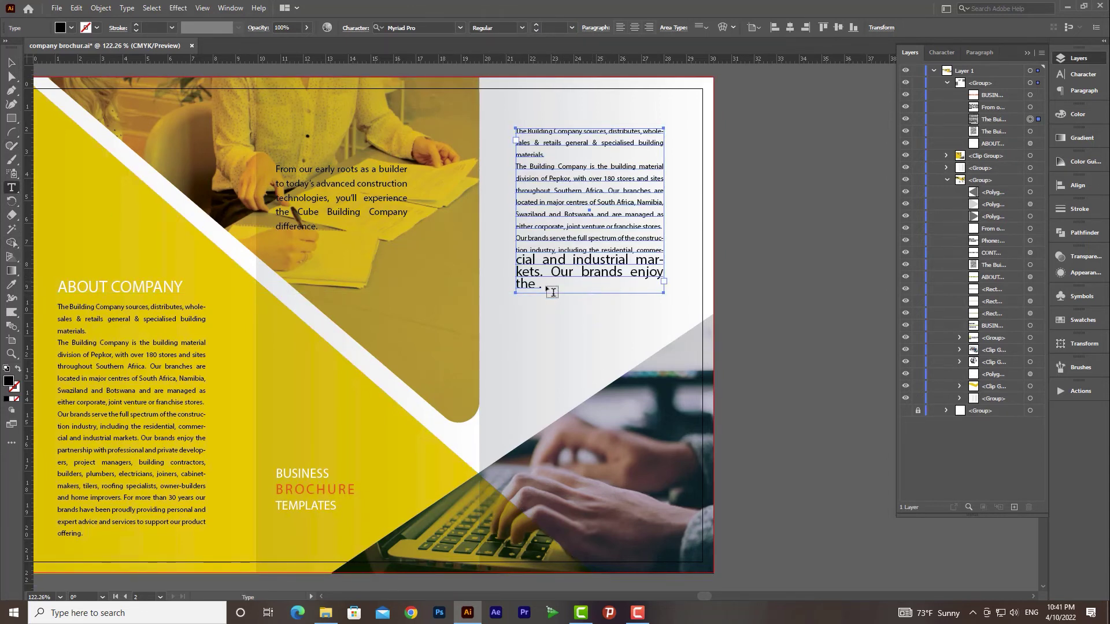
left_click_drag(541, 285, 514, 263)
left_click(547, 26)
key("Down")
key("Down")
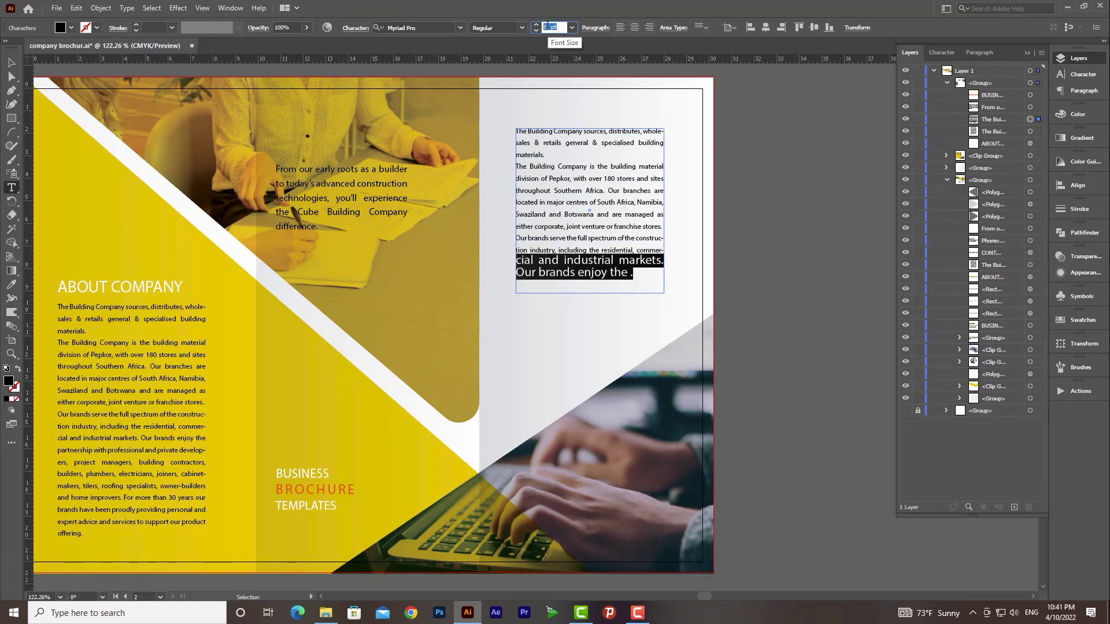
Increase the leading of the "cial and industrial markets." line and remove the period after "markets".
triple_click(657, 261)
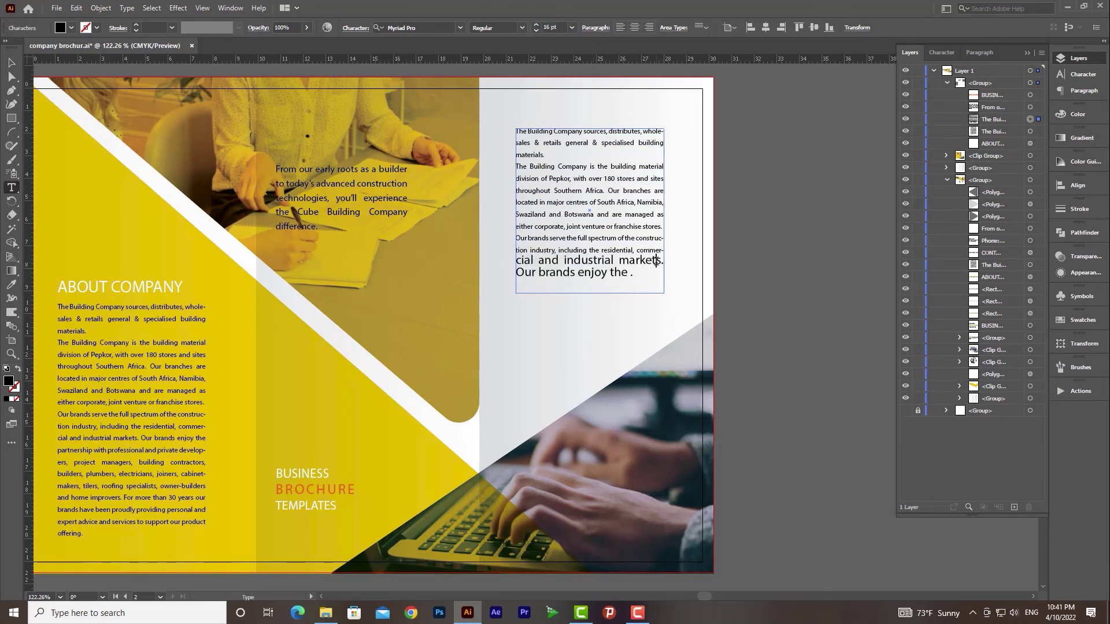
left_click(519, 261)
left_click_drag(514, 262, 662, 261)
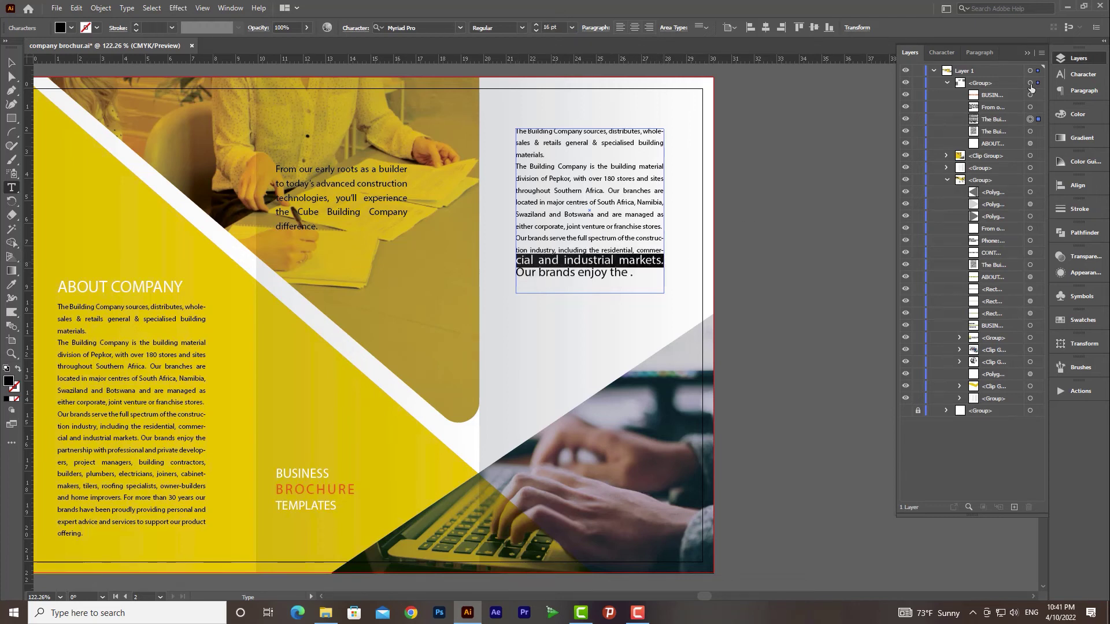
left_click(1082, 74)
left_click(1015, 103)
scroll(1015, 102, "up", 5)
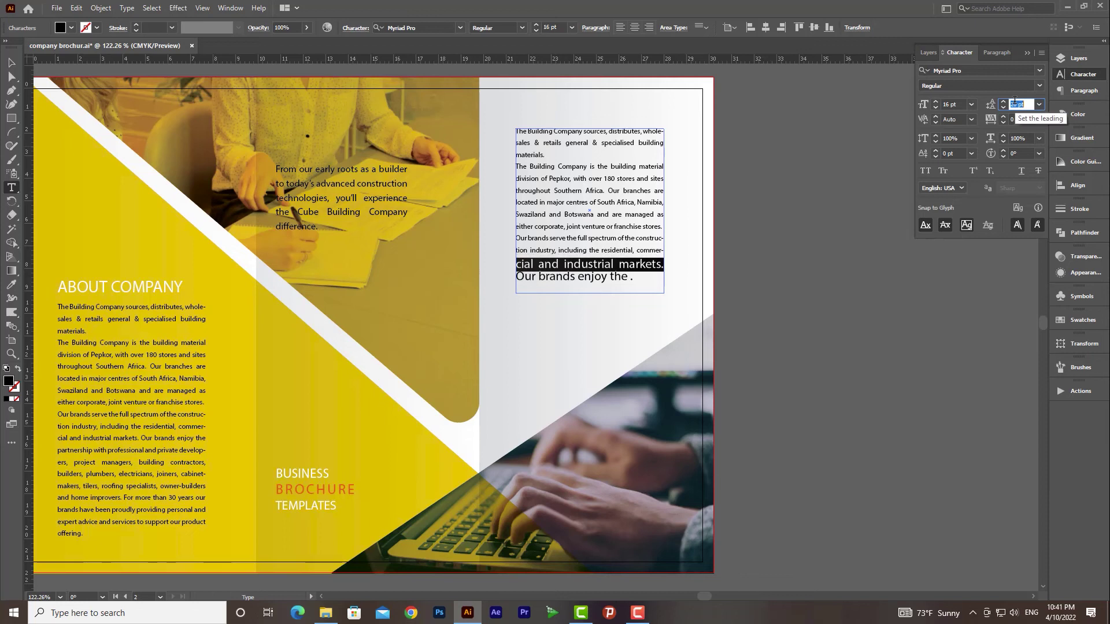
left_click(661, 264)
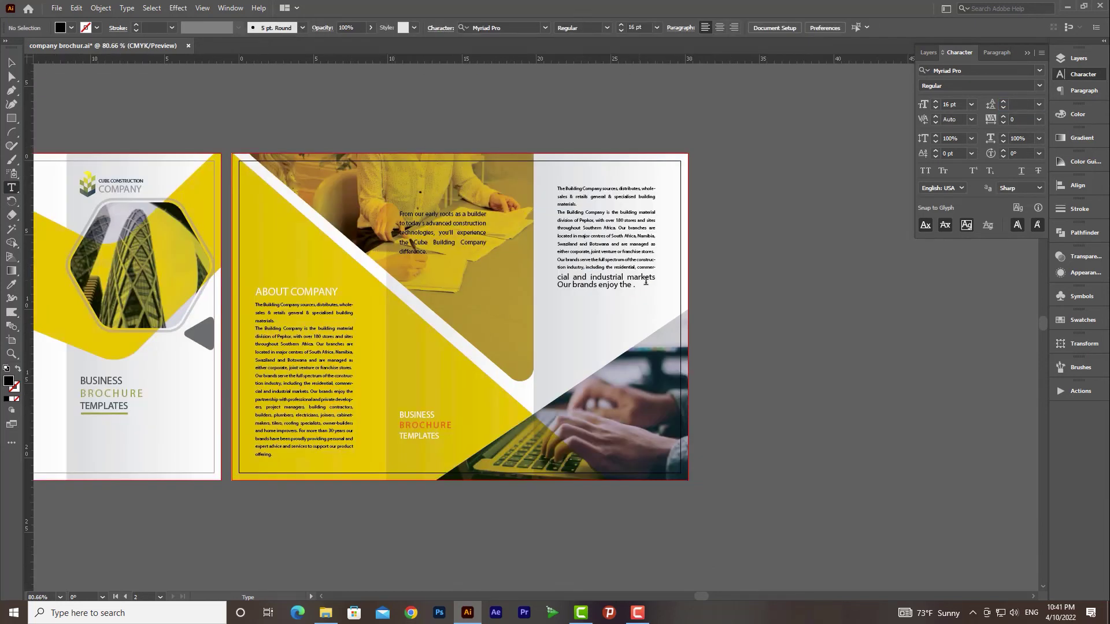
Set the fill of the third panel's two enlarged closing lines to red with magenta 100%, yellow 100% and black 0%.
left_click_drag(640, 288, 555, 278)
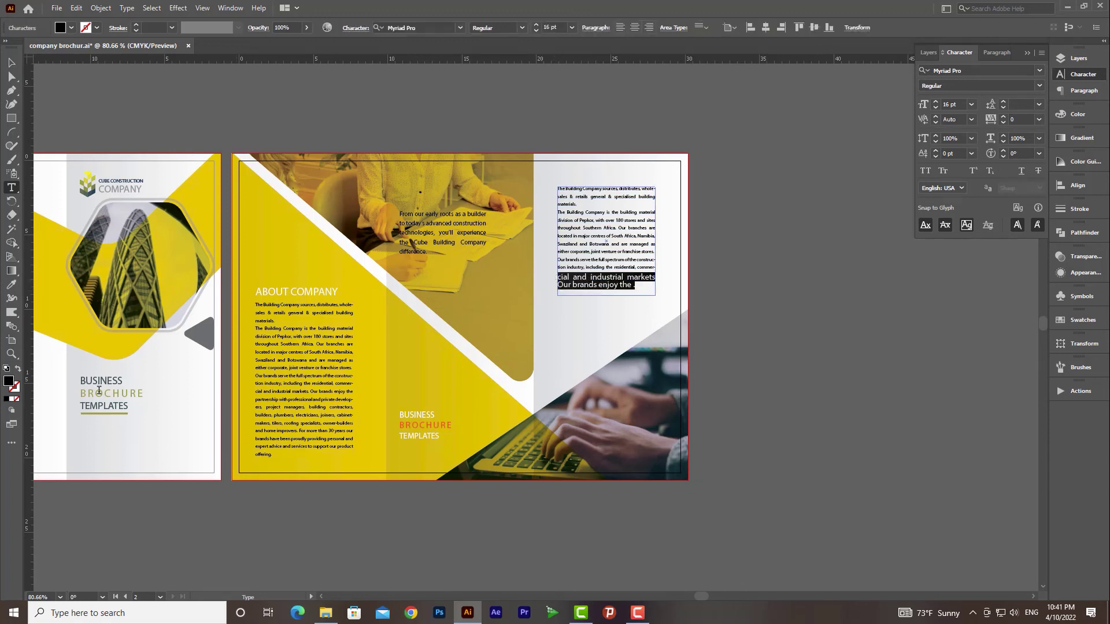
double_click(8, 382)
key("Tab")
key("Tab")
type("100")
key("Tab")
type("100")
key("Tab")
type("0")
key("Return")
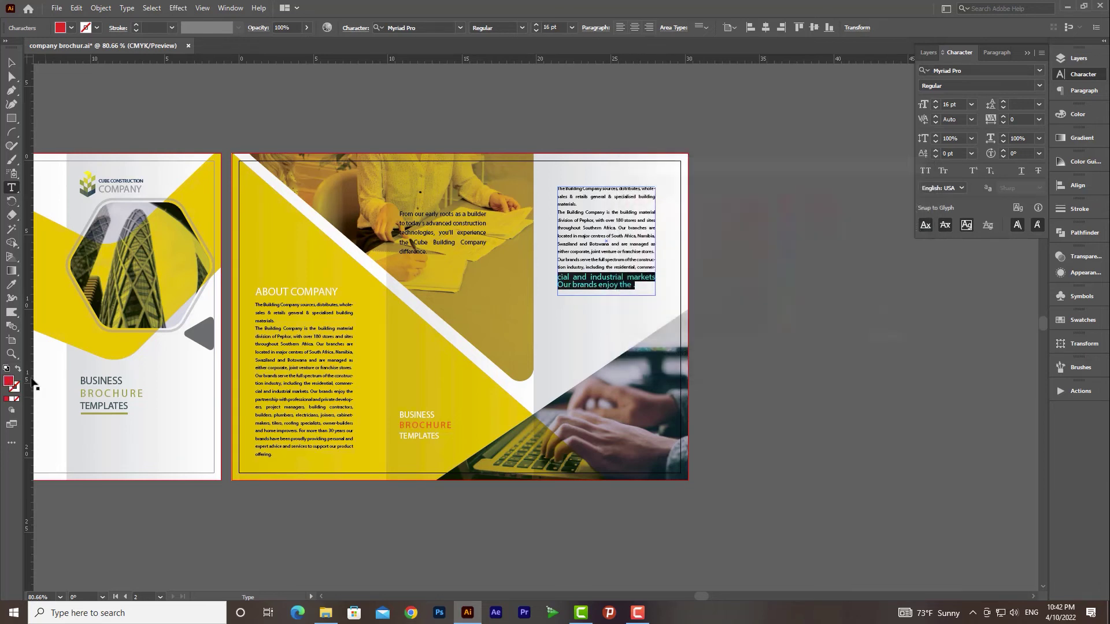
left_click(12, 63)
left_click(341, 119)
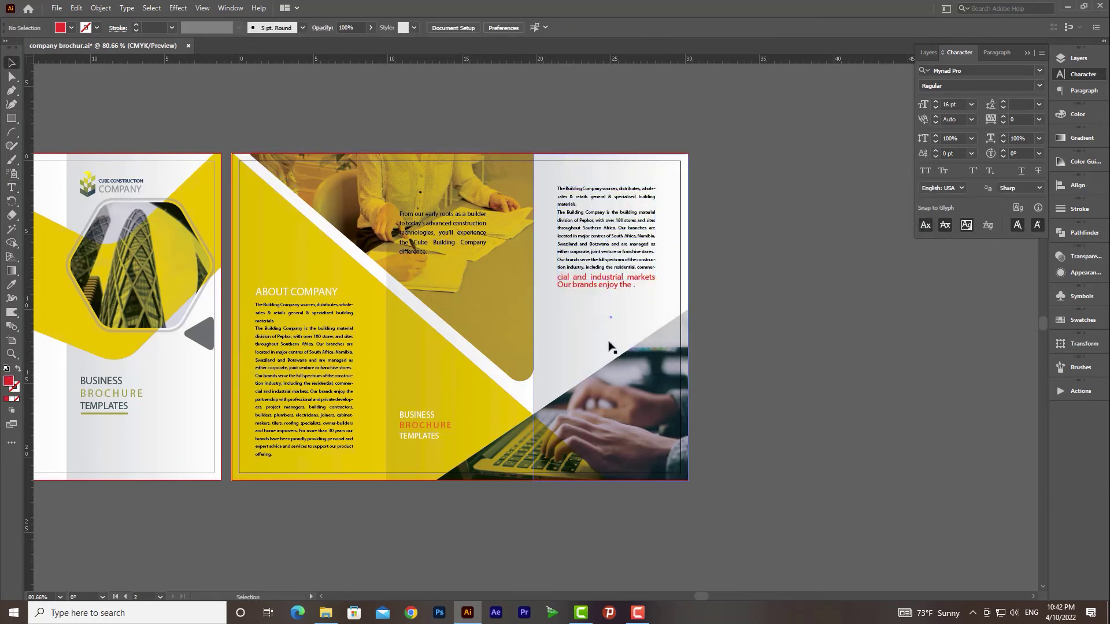
Recolor the third panel's two enlarged closing lines with the yellow sampled from the second page's left panel.
left_click_drag(454, 369, 581, 344)
left_click_drag(665, 347, 738, 355)
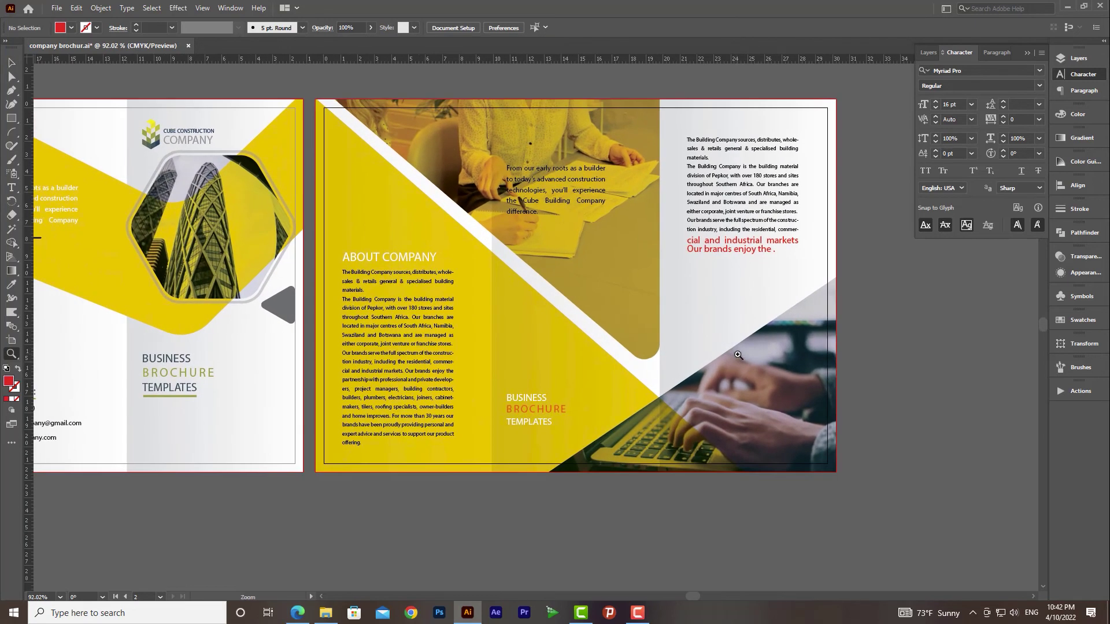
left_click(12, 188)
left_click_drag(775, 249, 687, 241)
left_click(11, 284)
left_click(332, 289)
left_click(11, 62)
left_click(641, 234)
Set the words BUSINESS and TEMPLATES in the second page's title to black with K 100%.
left_click(524, 396)
double_click(524, 396)
double_click(9, 382)
key("Tab")
key("Tab")
key("Tab")
key("Tab")
type("100")
key("Return")
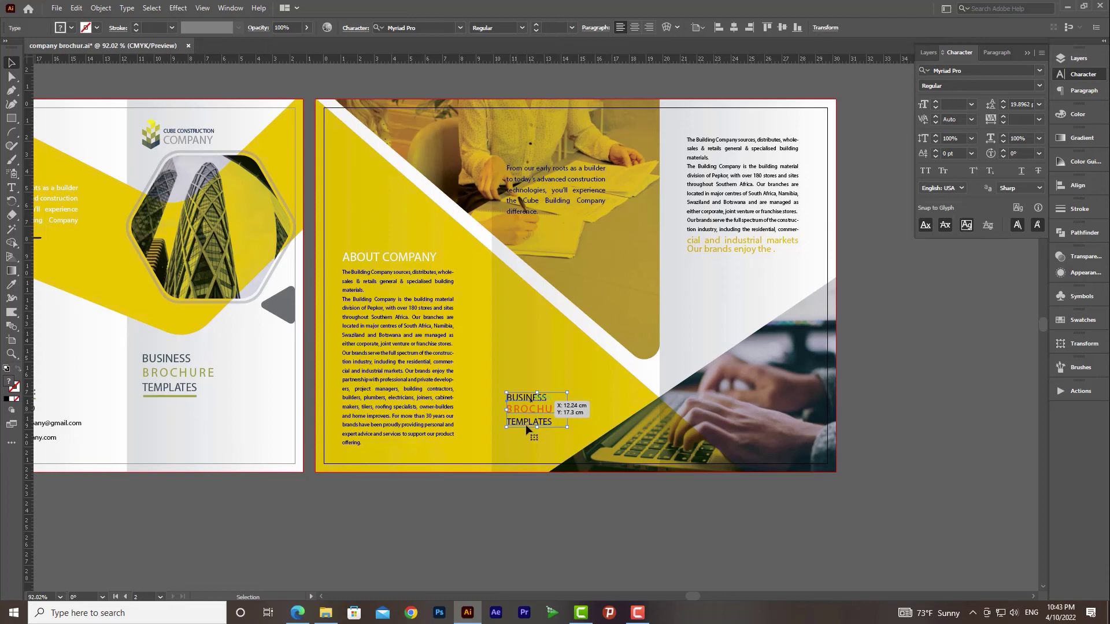
key("z")
left_click_drag(524, 401, 655, 464)
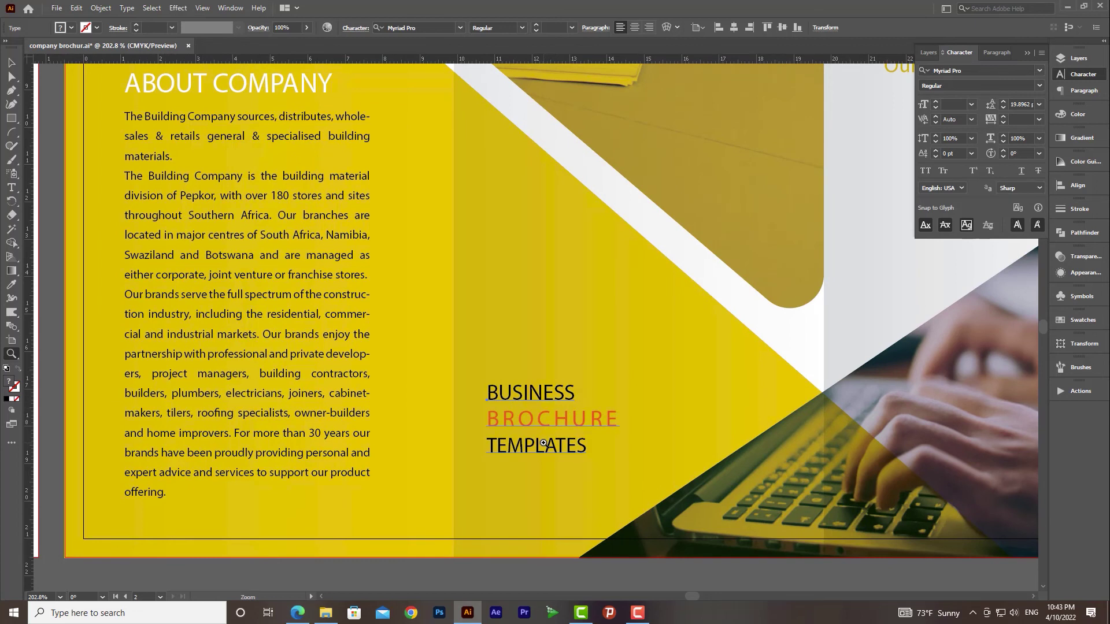
left_click_drag(664, 395, 511, 274)
left_click_drag(640, 371, 460, 307)
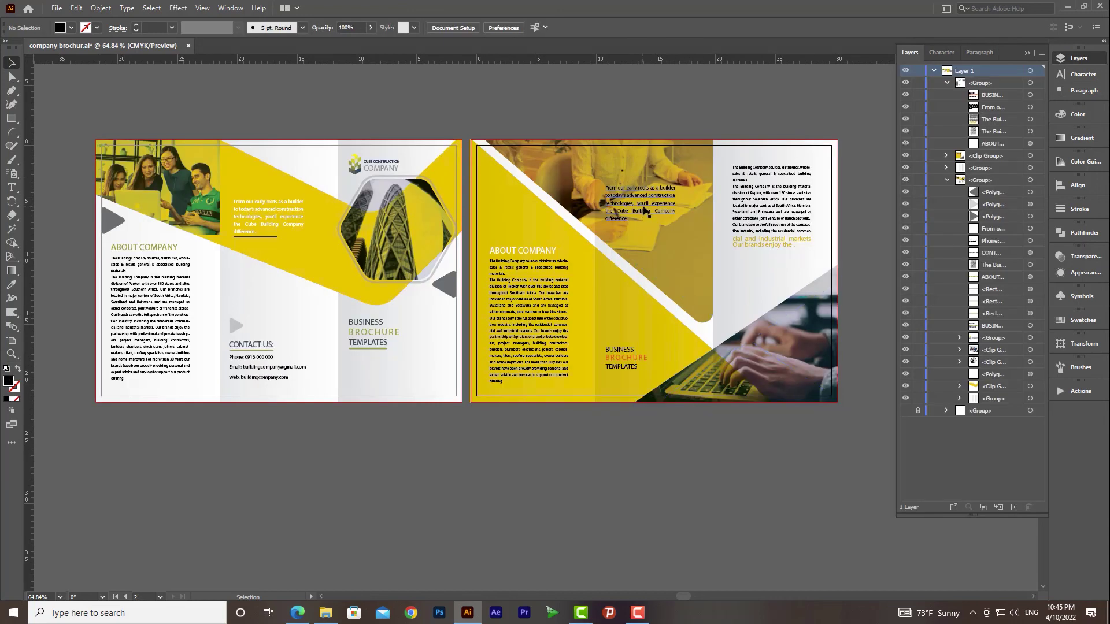
Set the fill of the "From our early roots" paragraph on the second page's middle panel to white with K 0%.
left_click(655, 214)
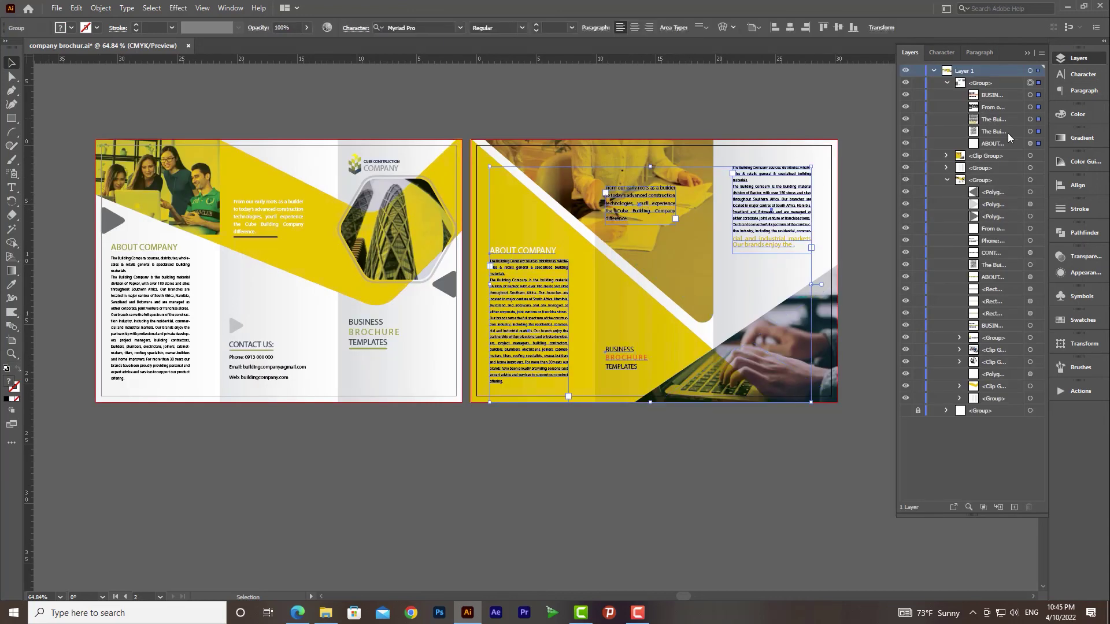
left_click(1038, 131)
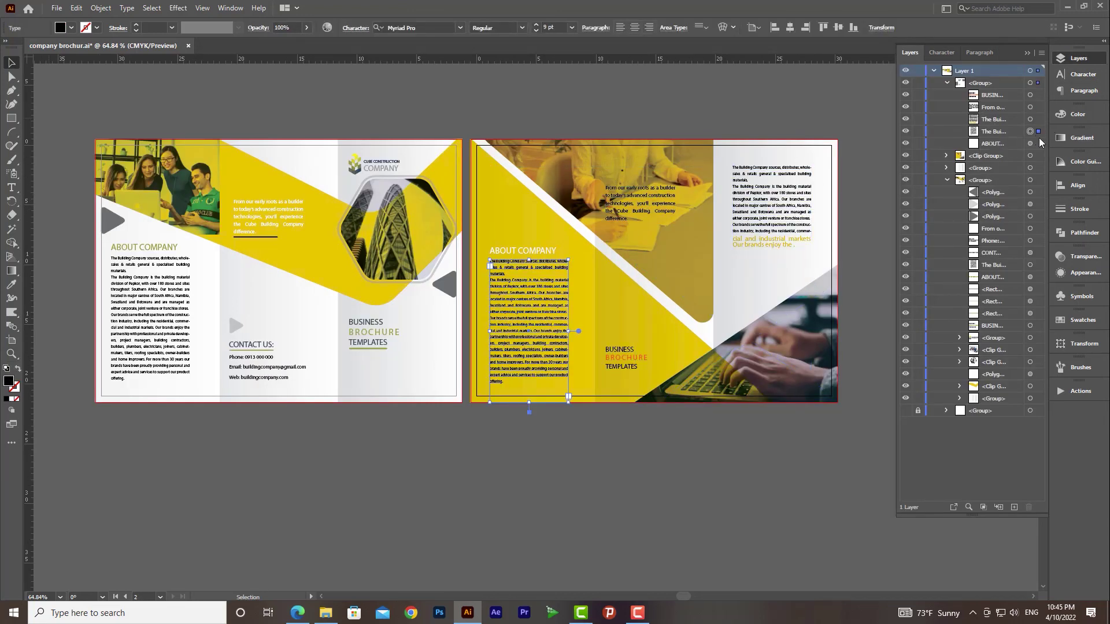
left_click(1038, 107)
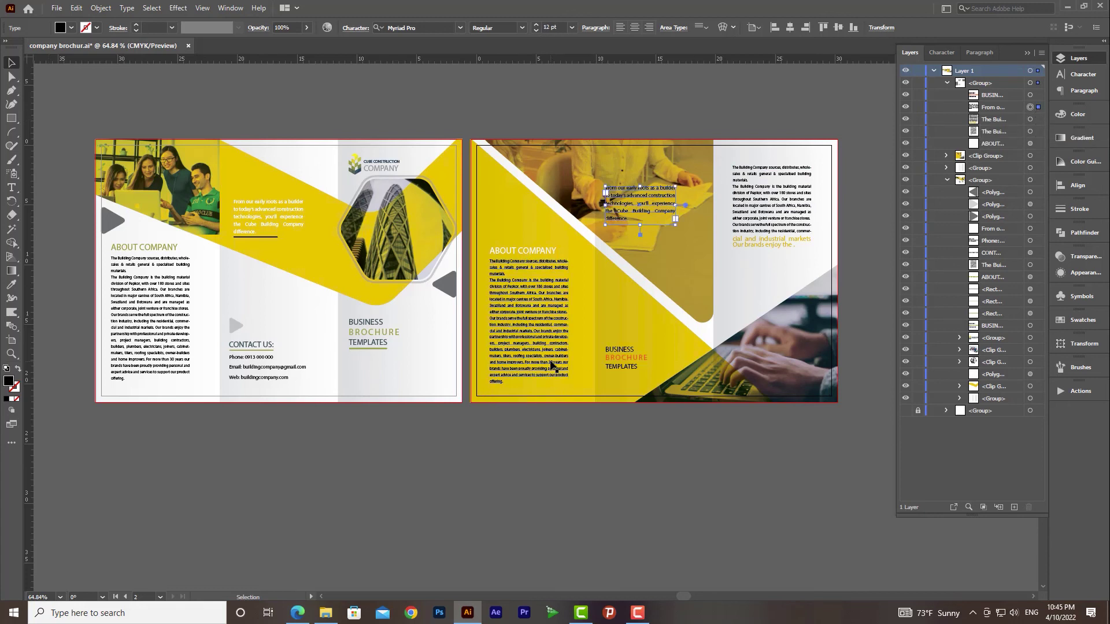
double_click(9, 382)
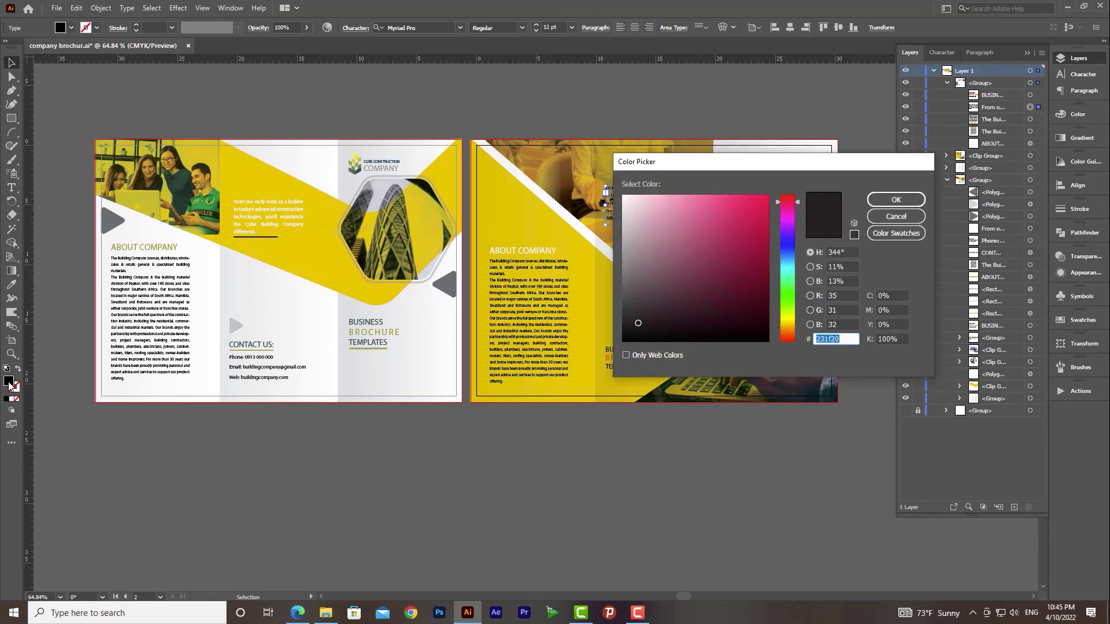
key("Tab")
key("Tab")
key("Tab")
key("Tab")
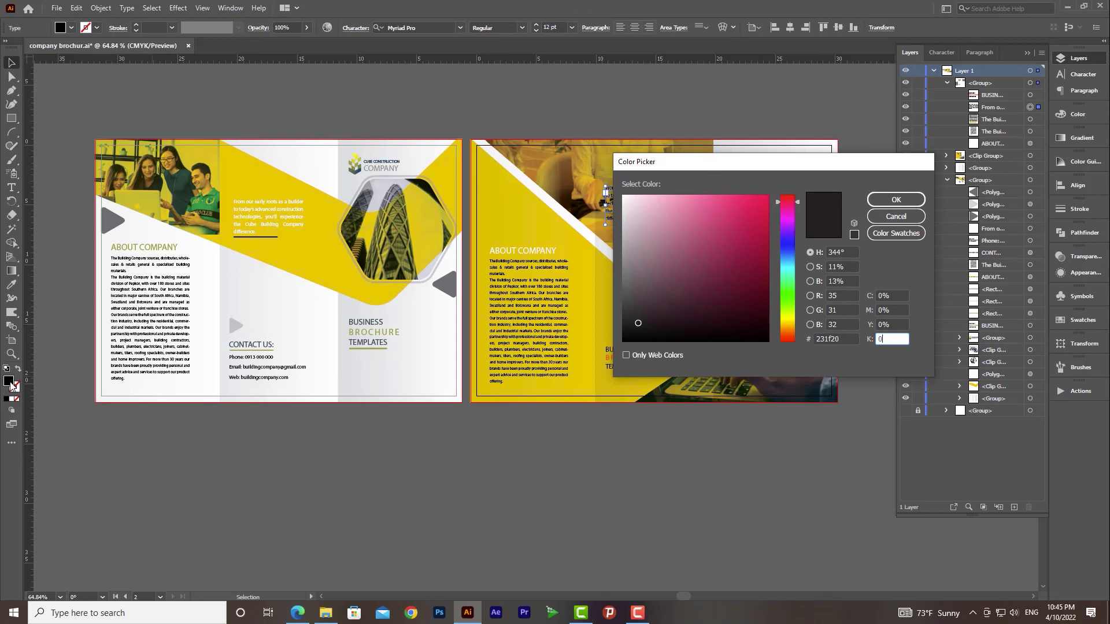
type("0")
key("Return")
left_click(555, 445)
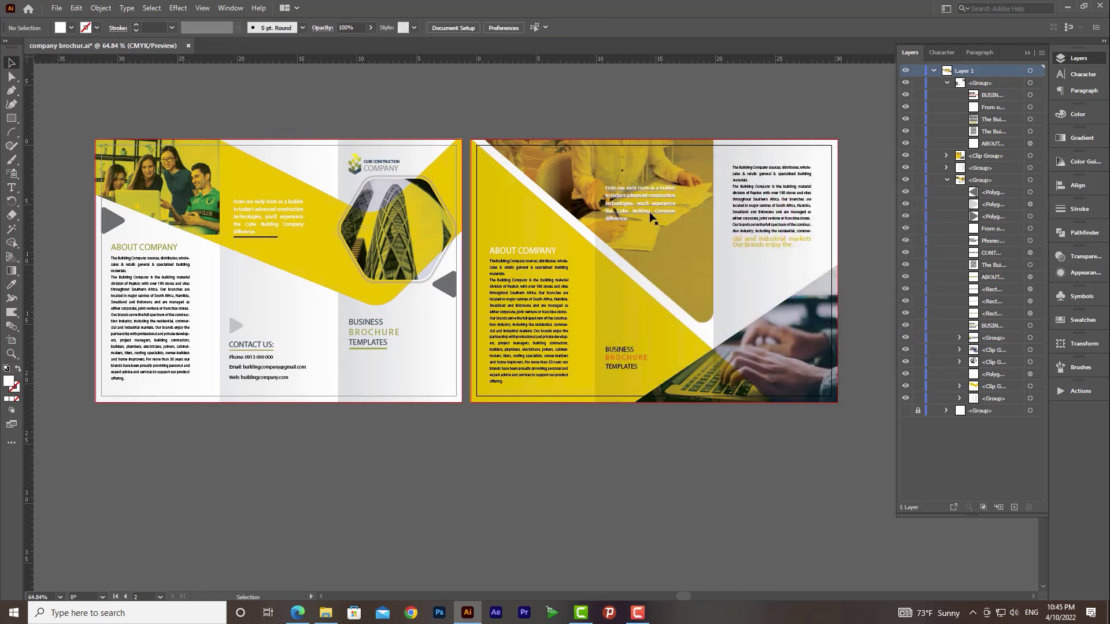